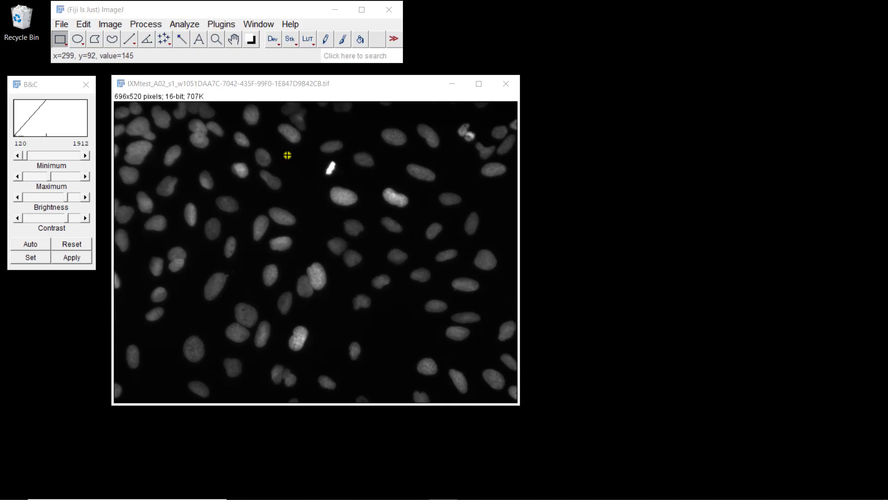
left_click(258, 86)
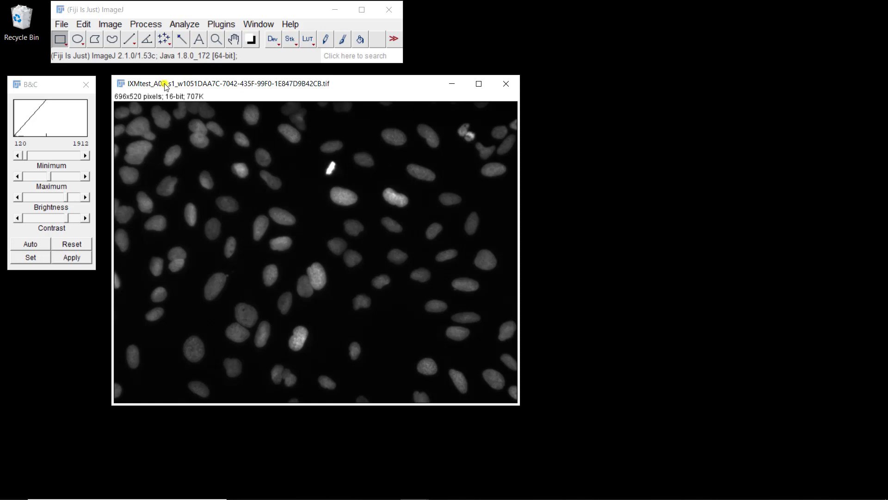
left_click(110, 24)
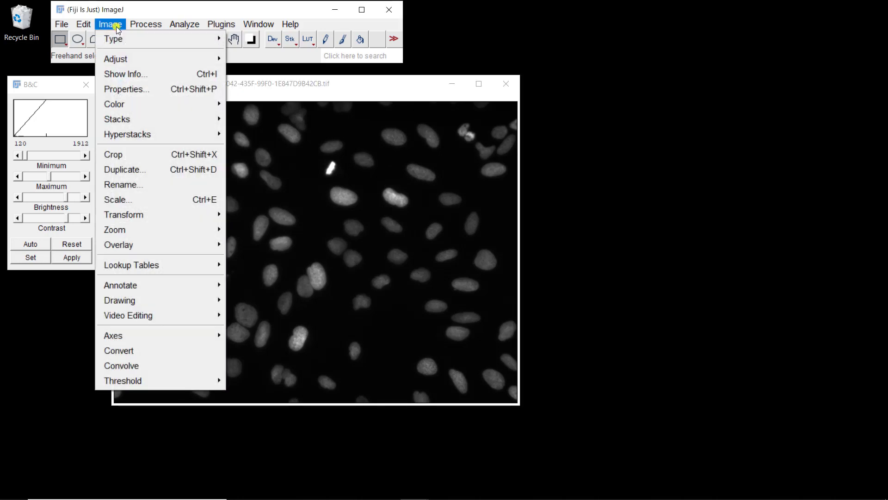
mouse_move(158, 58)
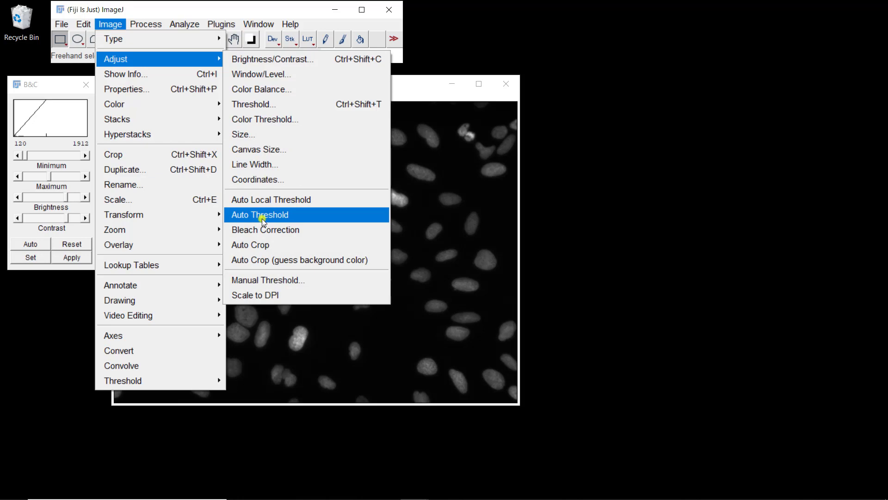
left_click(119, 29)
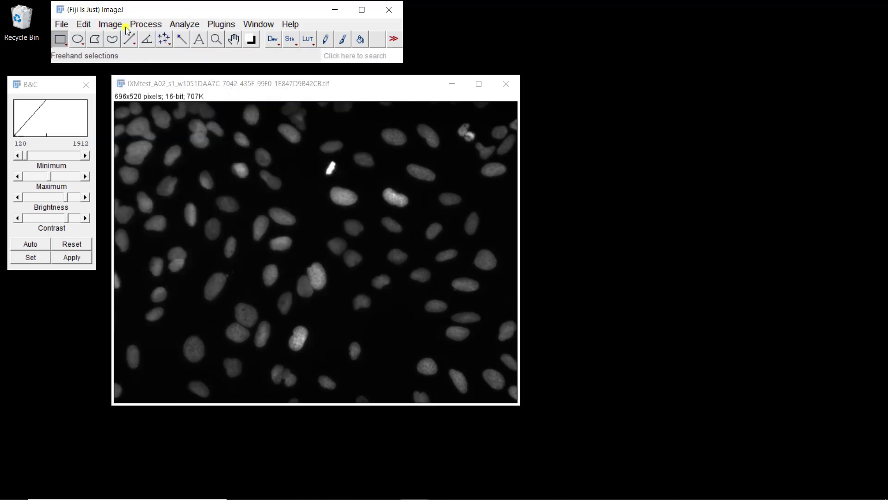
Apply a Median filter with a 2.0 pixel radius to the nuclei image.
left_click(145, 25)
mouse_move(166, 193)
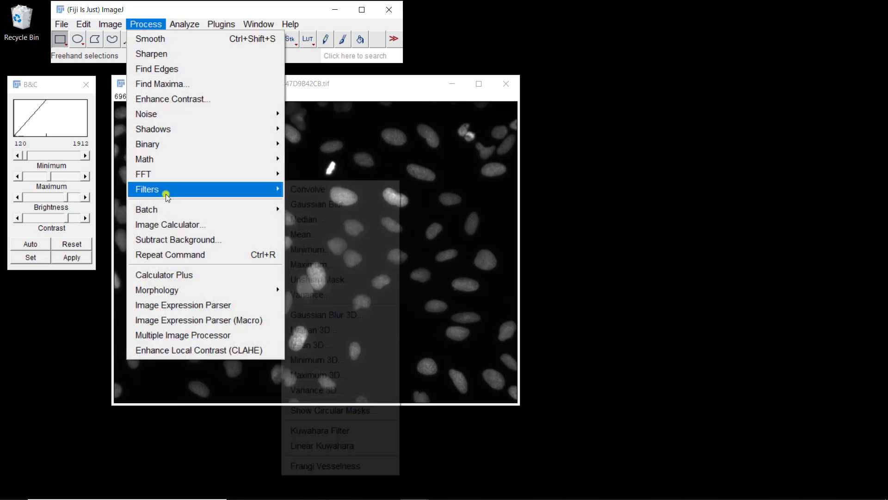
left_click(296, 219)
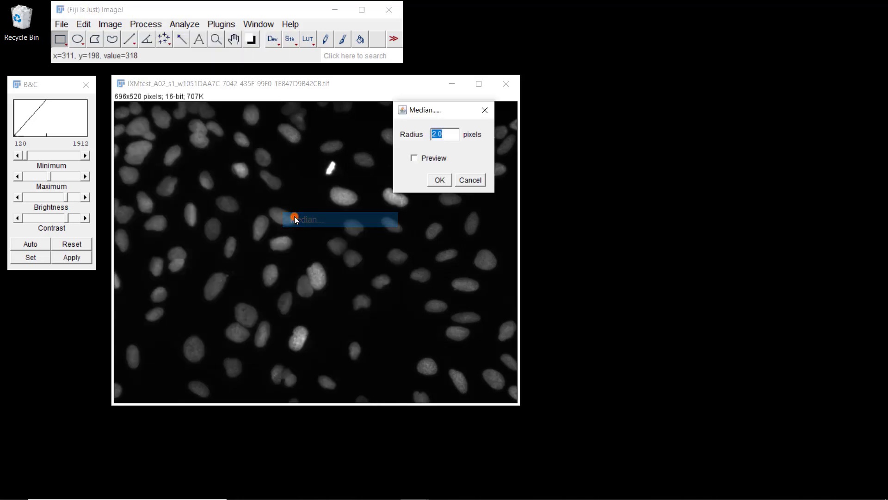
left_click(445, 178)
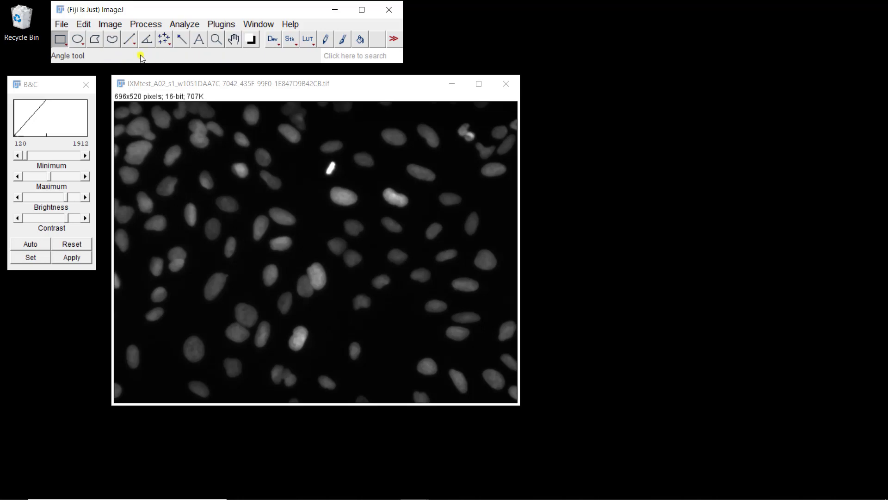
Run Auto Threshold on the filtered image with the Try all method and white objects on black background, and reposition the montage.
left_click(115, 25)
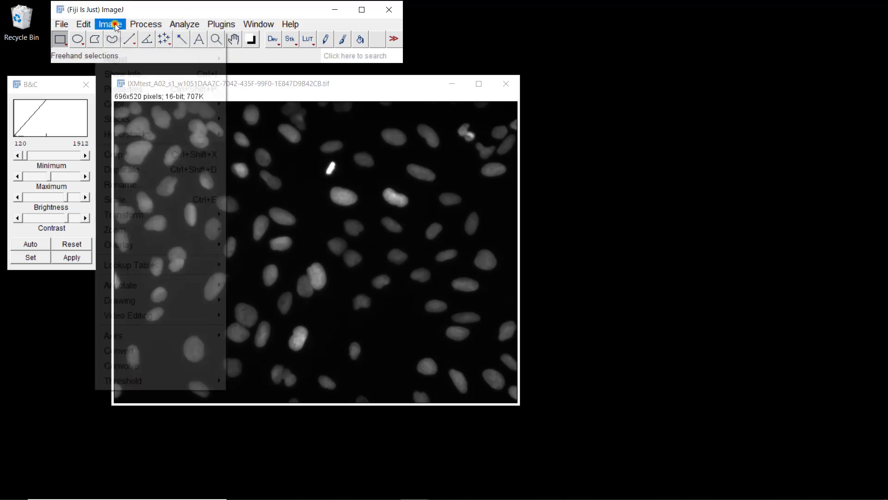
mouse_move(116, 59)
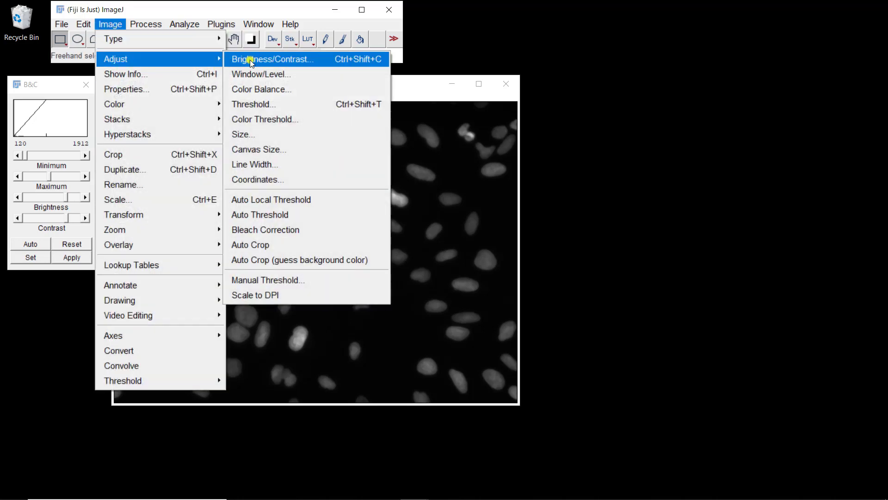
left_click(260, 215)
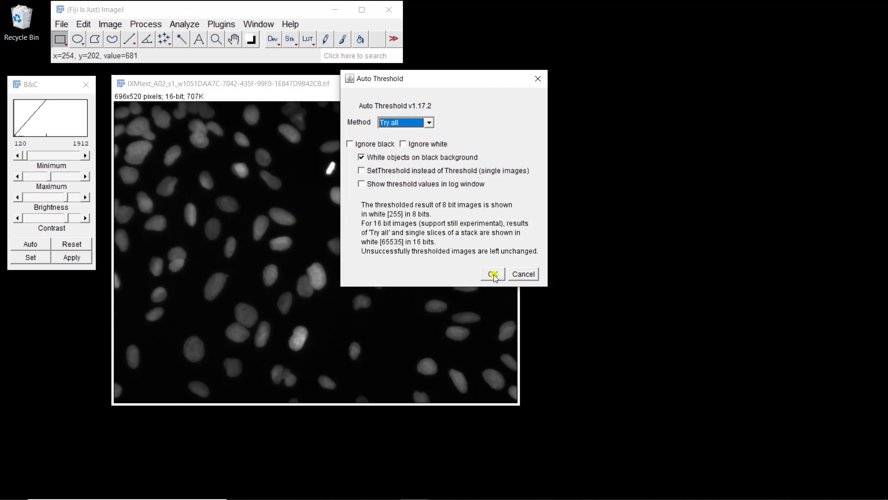
left_click(493, 273)
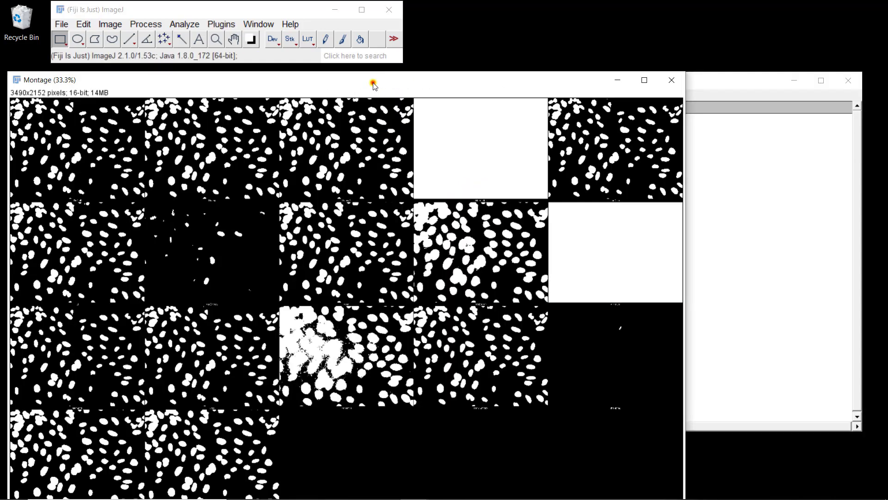
left_click_drag(374, 83, 421, 38)
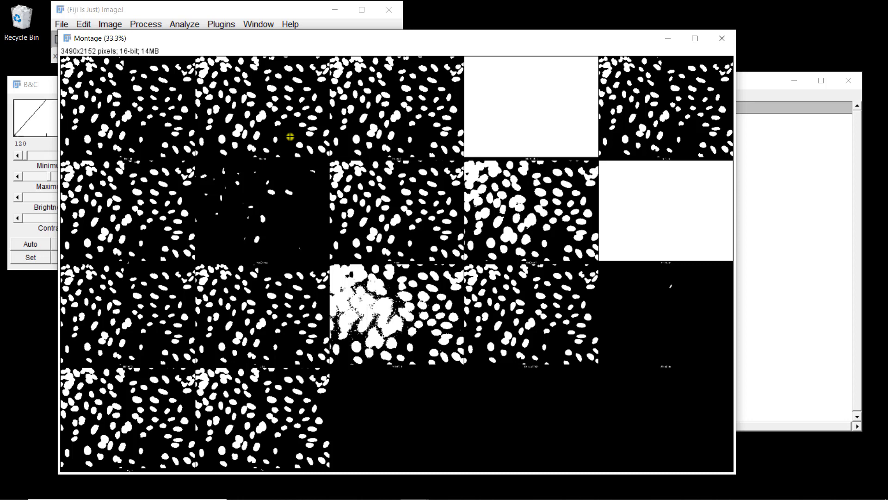
Examine the Huang result close up in the threshold montage, and close the montage.
key("plus")
key("plus")
key("plus")
key("plus")
key("plus")
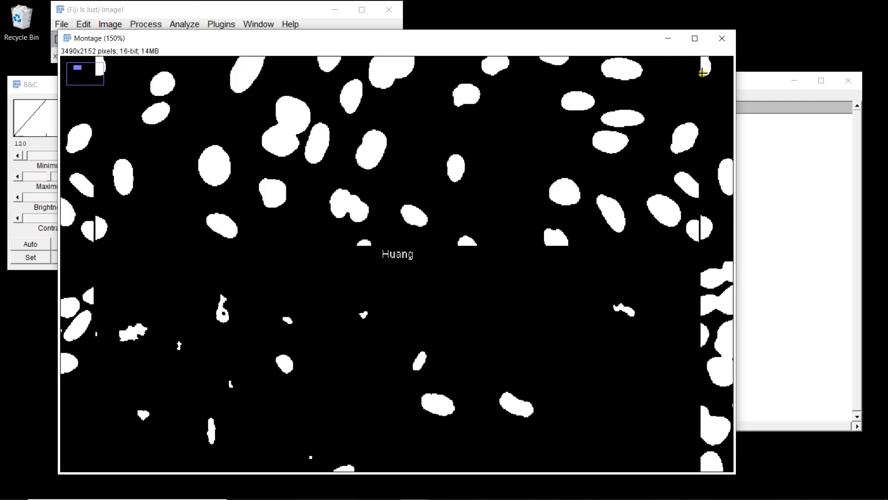
left_click(724, 38)
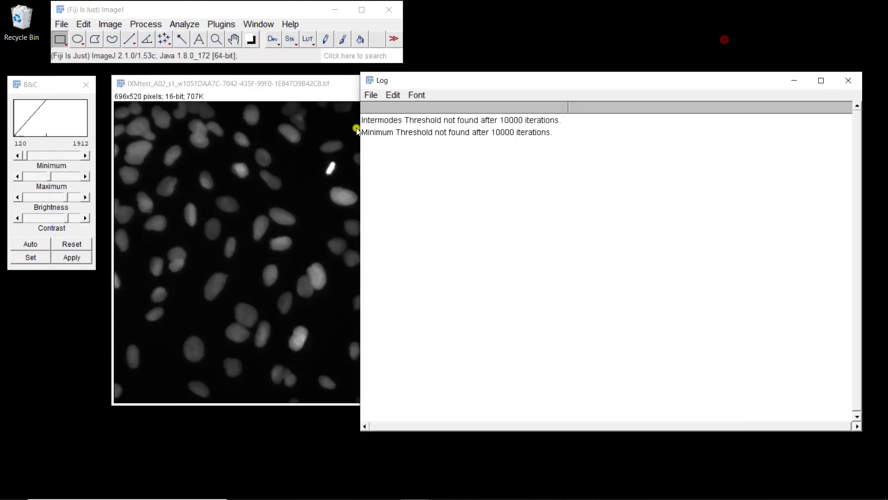
Open the Threshold adjustment for the filtered nuclei image.
left_click(303, 85)
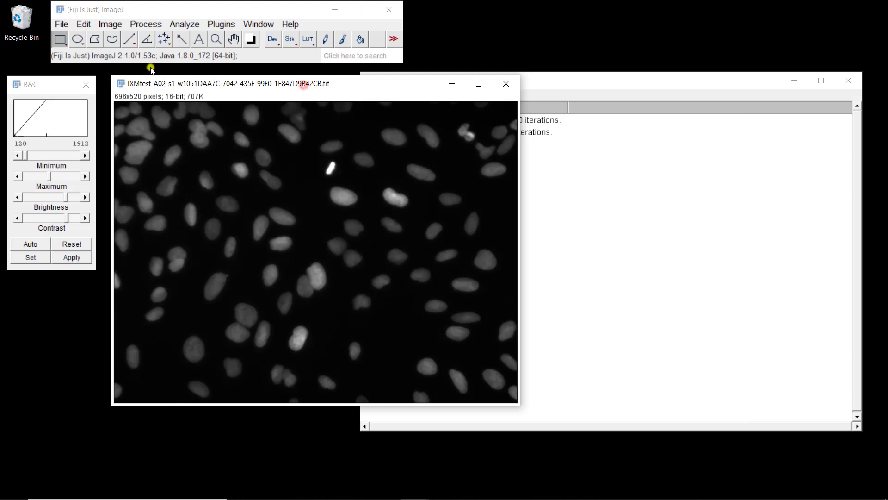
left_click(114, 24)
left_click(113, 24)
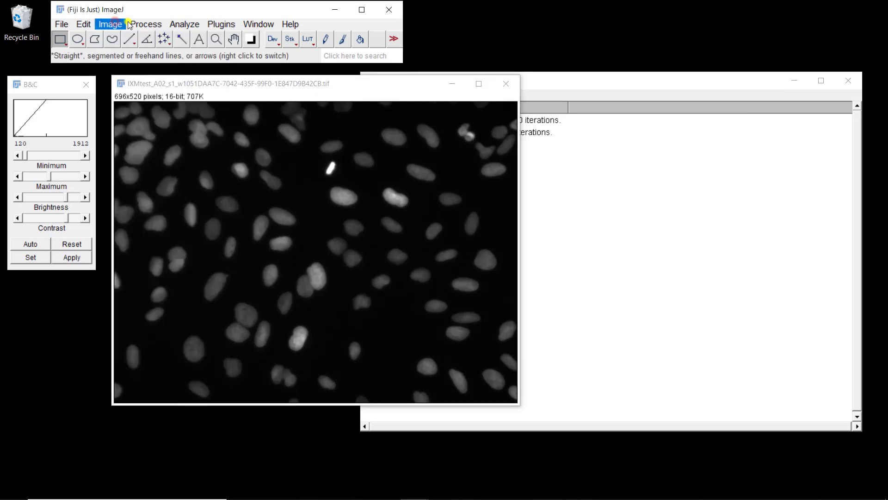
left_click(133, 26)
mouse_move(114, 24)
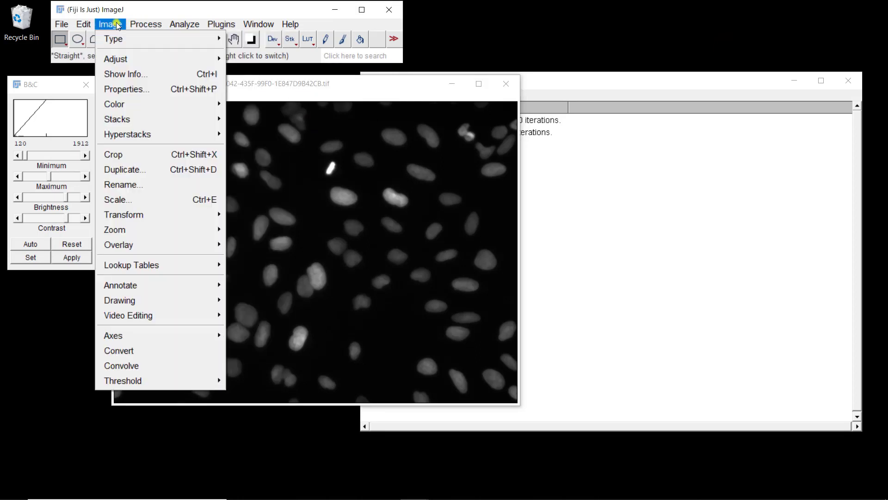
mouse_move(118, 59)
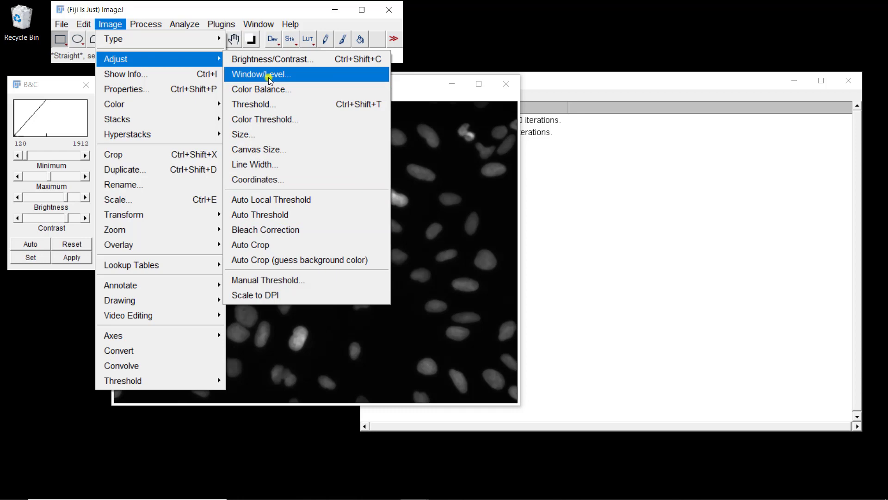
left_click(264, 106)
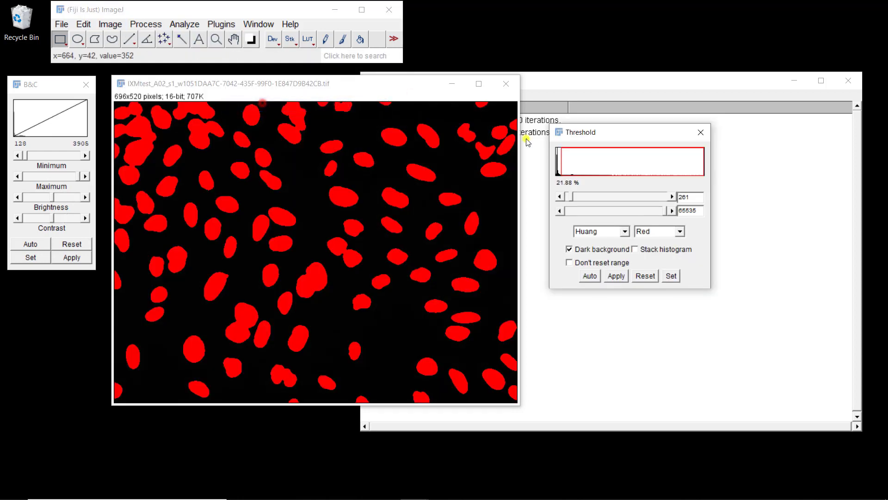
Try the Li threshold method on the nuclei image.
left_click(625, 231)
left_click(625, 232)
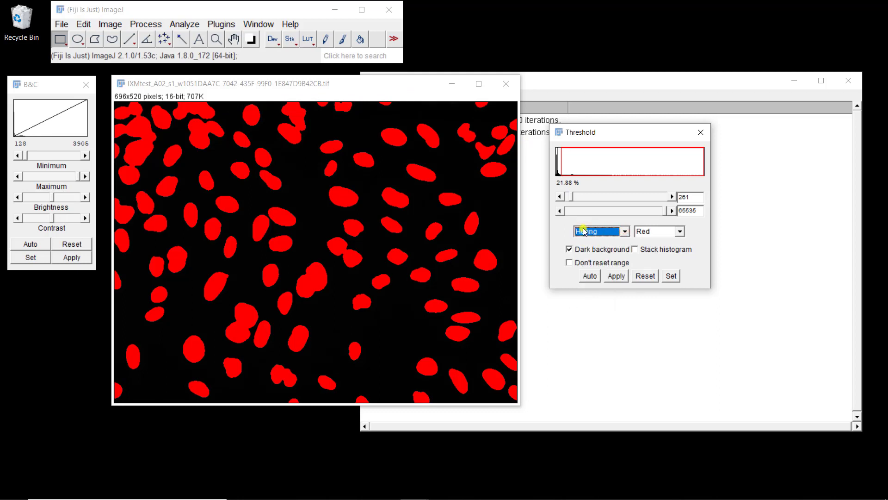
left_click(625, 230)
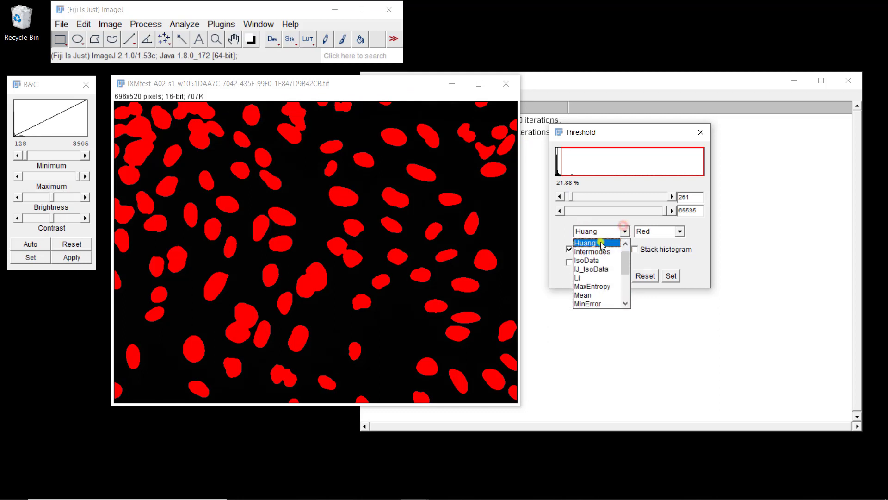
left_click(585, 280)
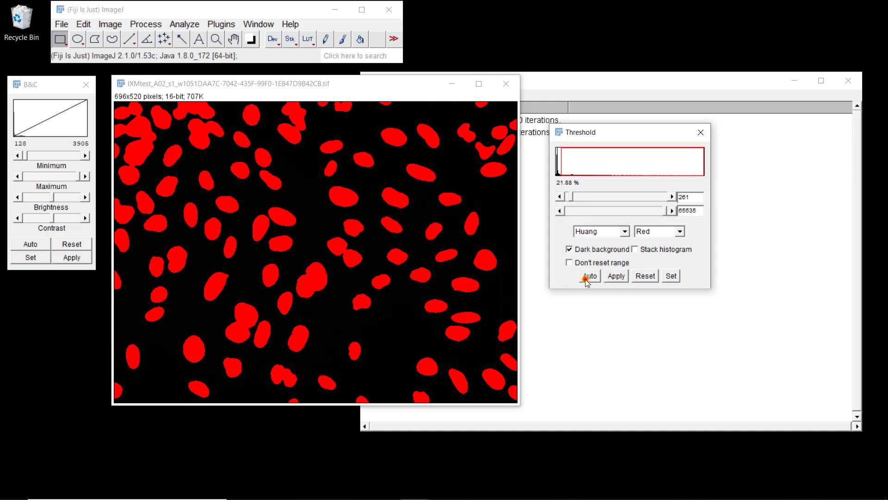
Set the threshold method to Huang and apply it to convert the nuclei image into a binary mask.
left_click(625, 231)
left_click(625, 245)
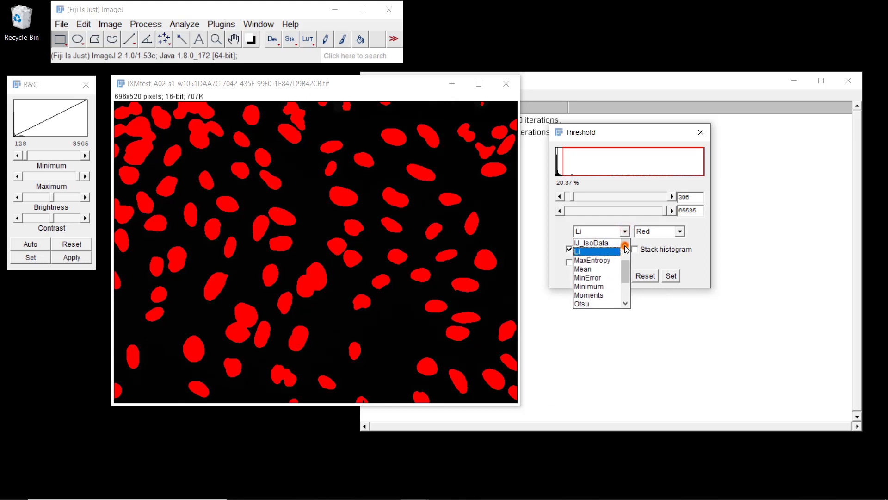
left_click(626, 246)
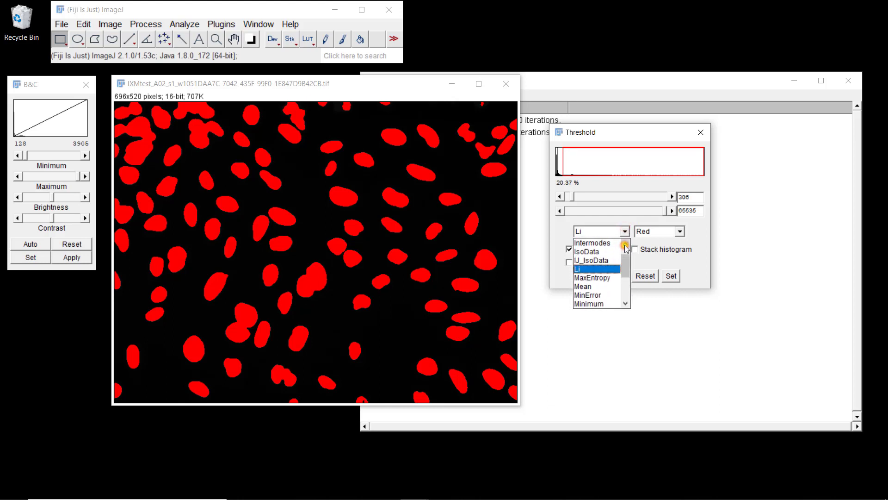
left_click(625, 245)
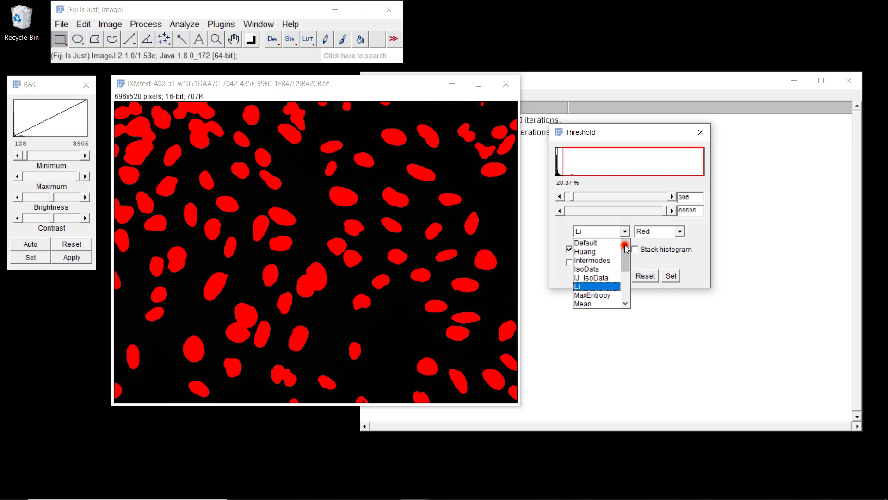
left_click(602, 251)
left_click(615, 277)
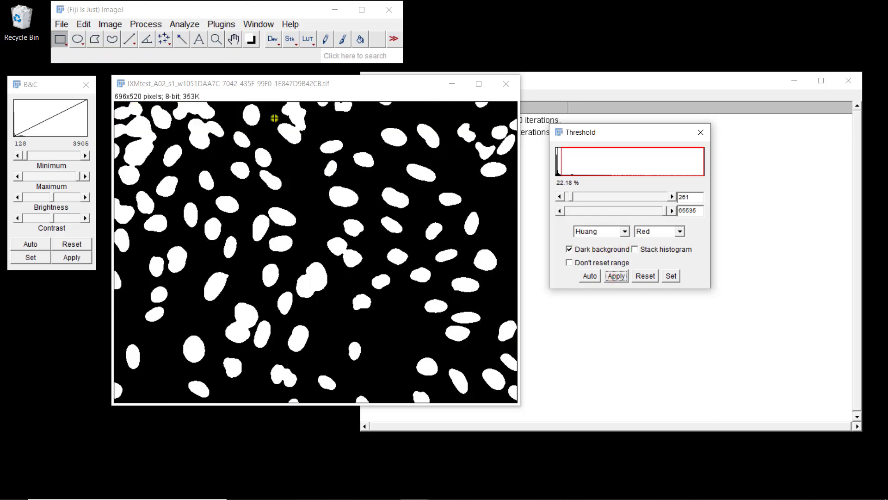
Reopen the original IXMtest_A02 image from ImageExamples beside the mask and brighten its display range to 120–1646.
left_click_drag(271, 88, 298, 105)
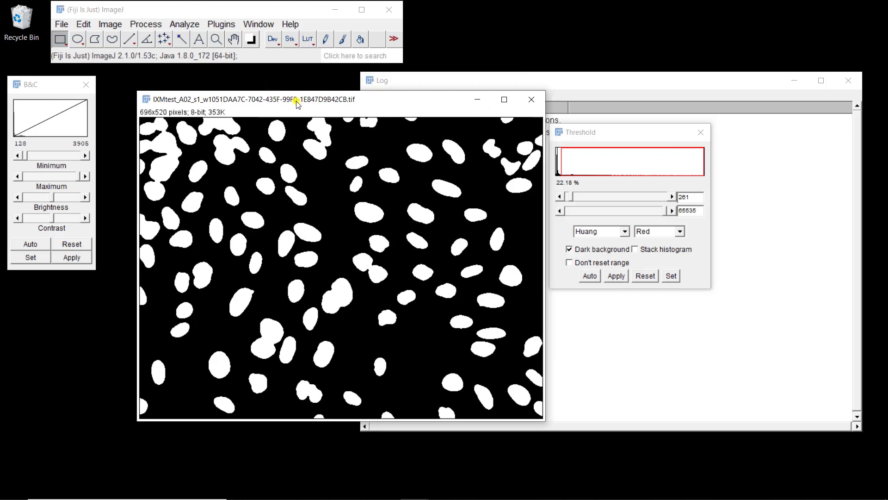
left_click(194, 5)
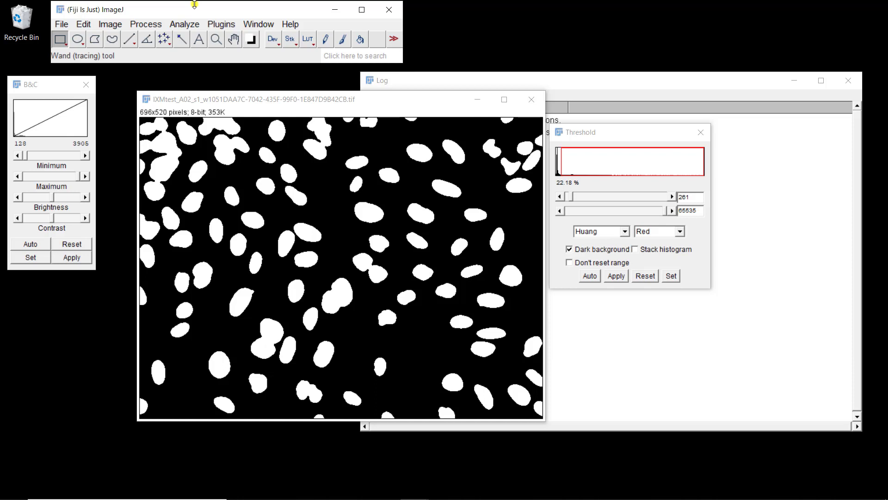
key("ctrl+o")
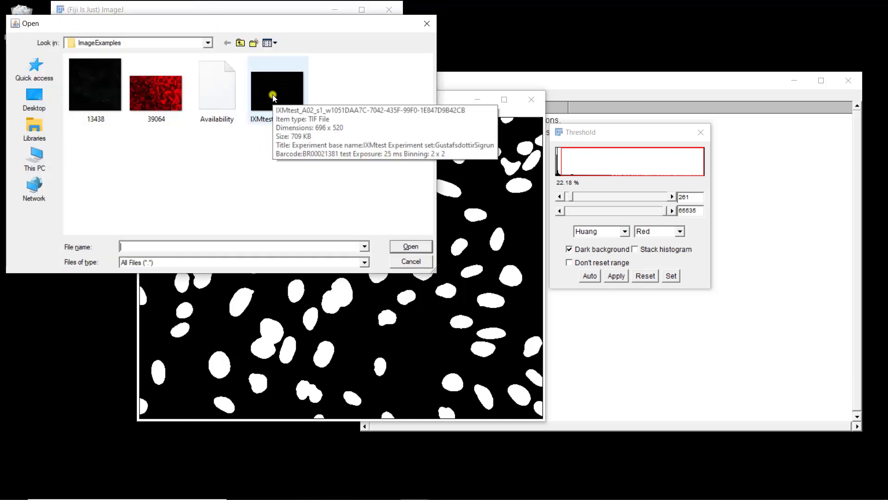
double_click(273, 94)
left_click_drag(259, 45, 309, 96)
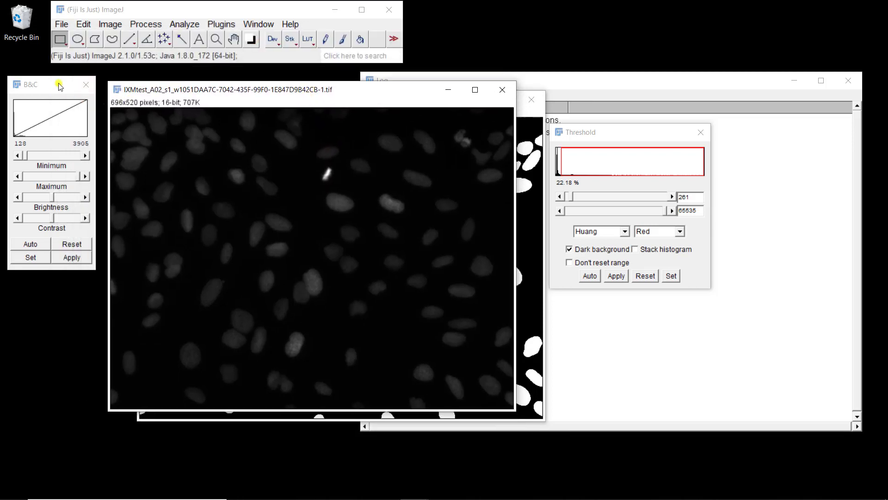
left_click_drag(77, 178, 47, 185)
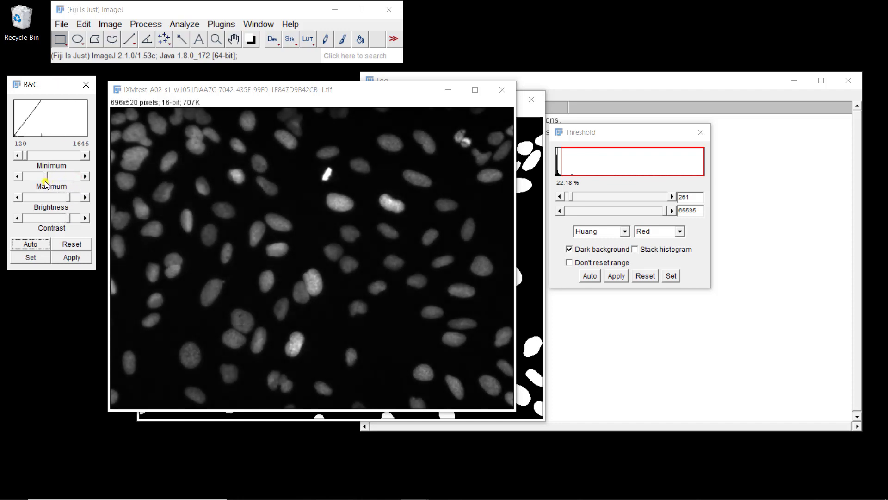
Apply the Median filter to the reopened nuclei image.
left_click(246, 89)
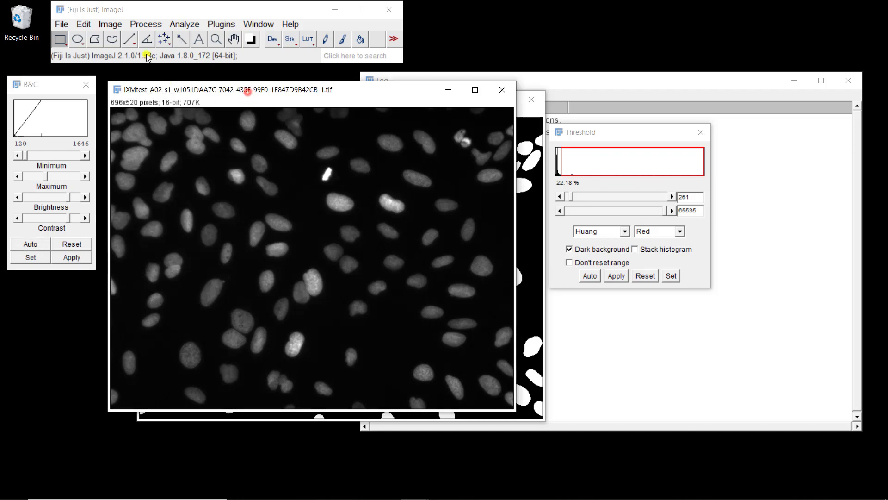
left_click(116, 25)
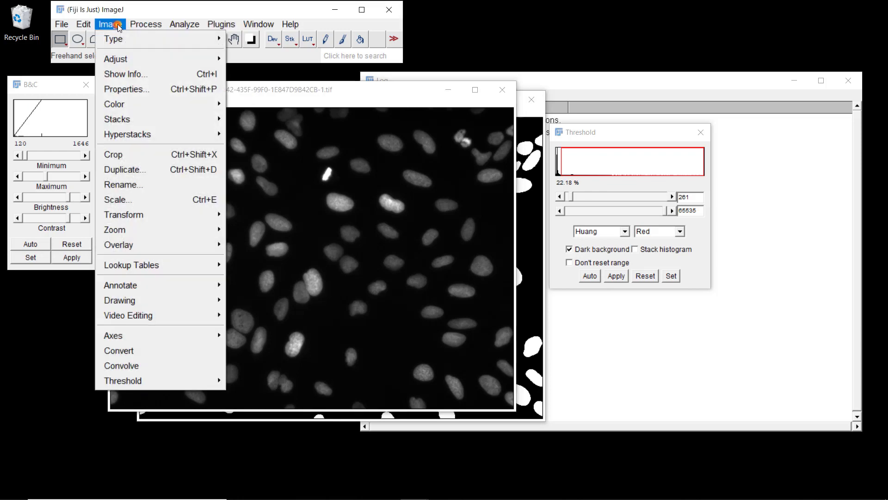
mouse_move(146, 25)
mouse_move(164, 188)
left_click(303, 218)
left_click(440, 180)
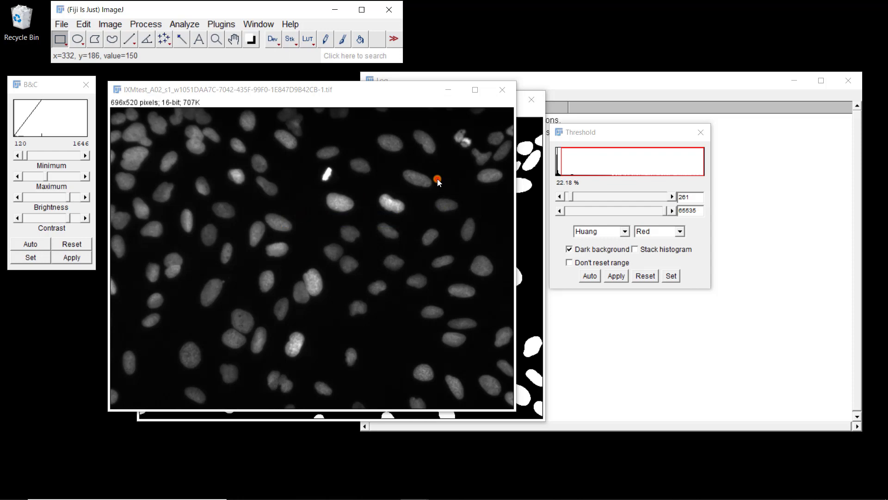
Try to run Auto Local Threshold on the 16-bit nuclei image.
left_click(107, 25)
mouse_move(113, 59)
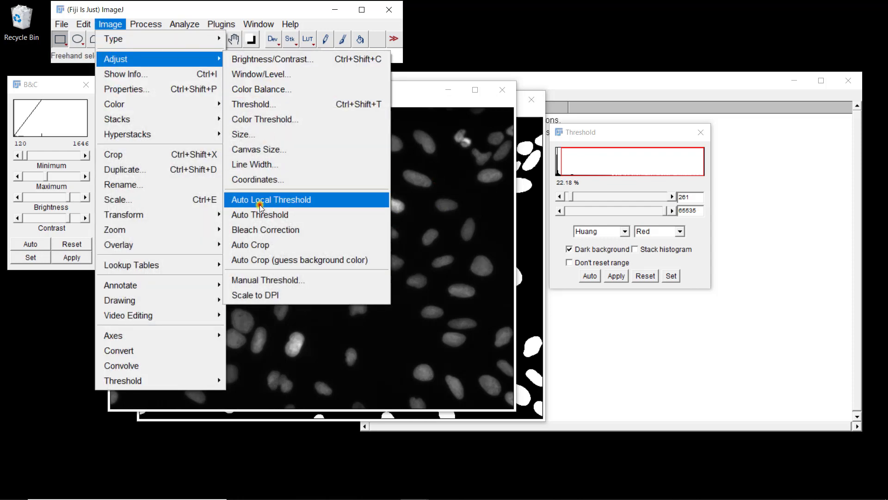
left_click(260, 205)
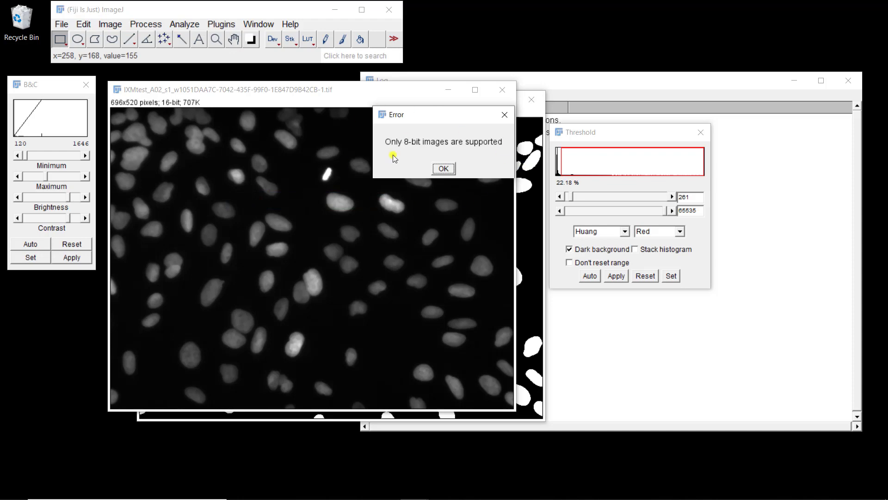
left_click(447, 170)
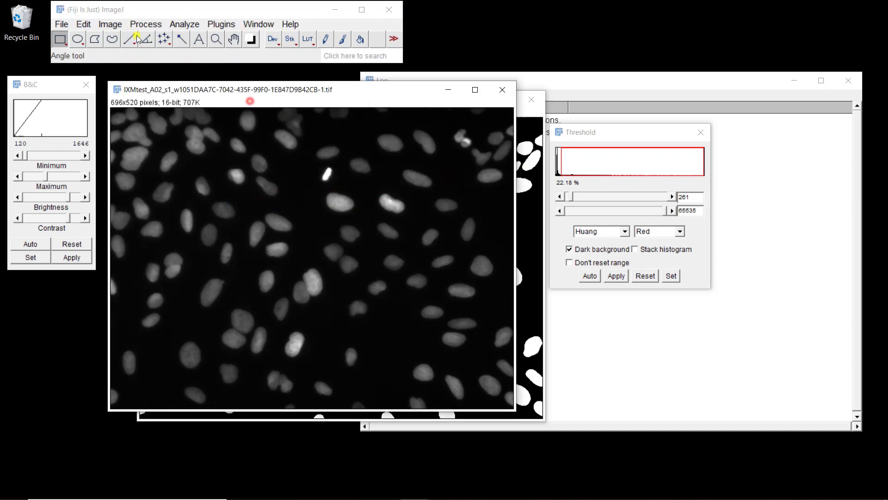
Convert the filtered nuclei image to 8-bit.
left_click(113, 26)
mouse_move(116, 39)
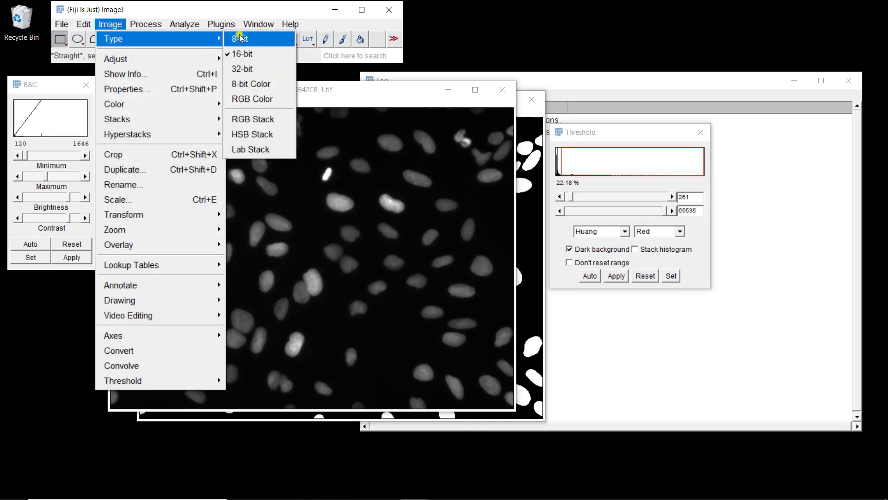
left_click(238, 35)
Run Auto Local Threshold on the 8-bit image with Try all, radius 15 and white objects on black background.
left_click(111, 24)
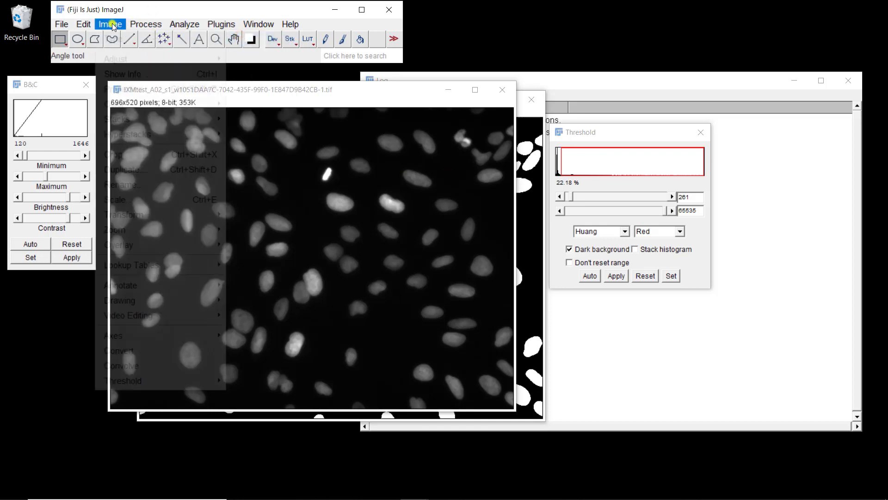
mouse_move(121, 59)
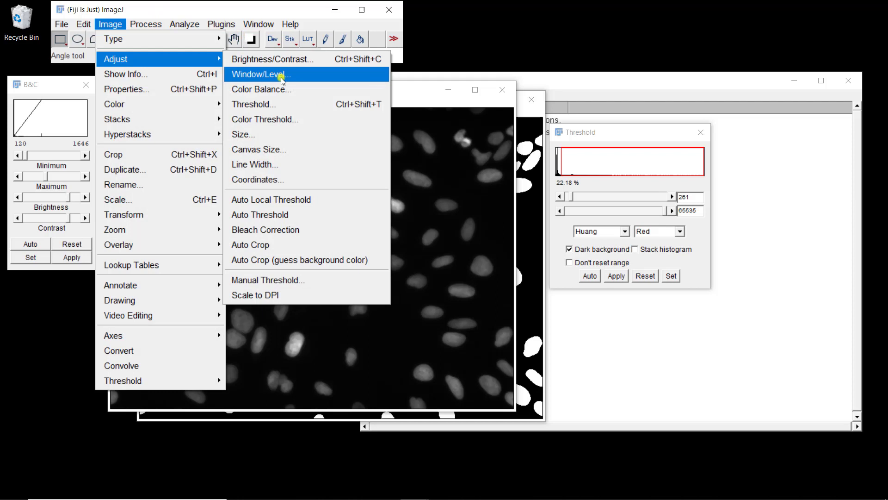
left_click(245, 204)
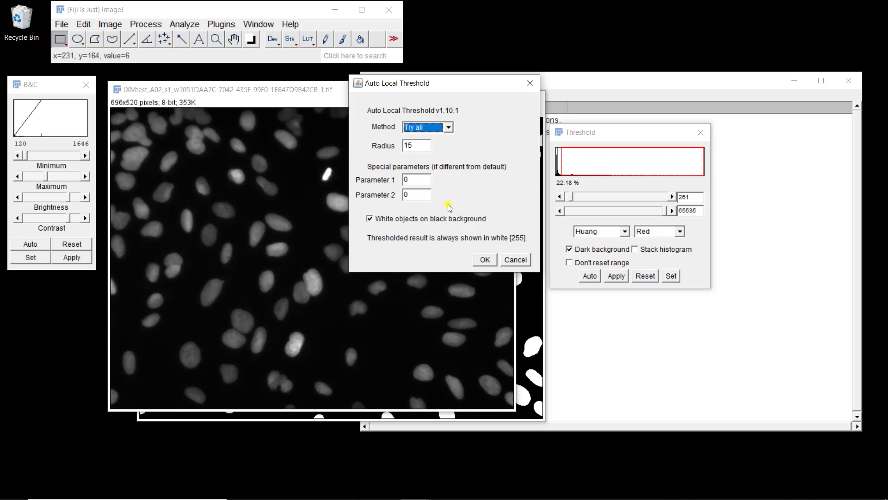
left_click(484, 260)
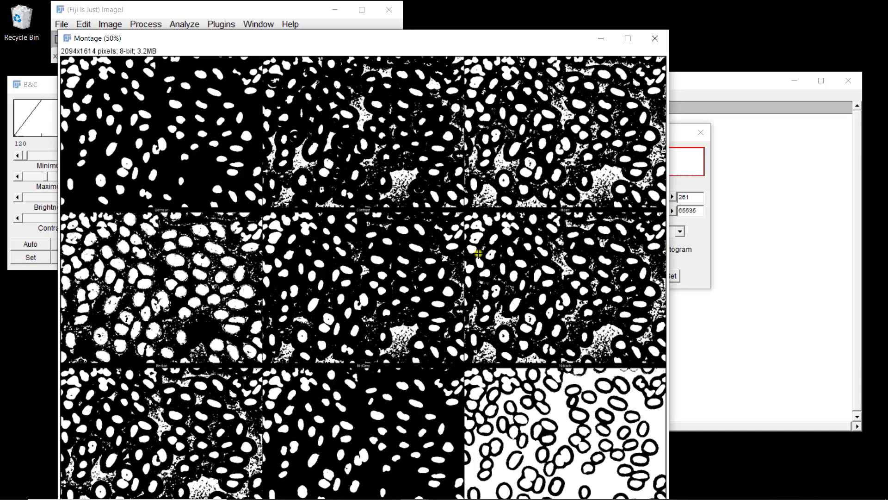
Examine the Phansalkar result up close in the montage of local threshold methods, and close the montage.
left_click_drag(340, 42, 369, 18)
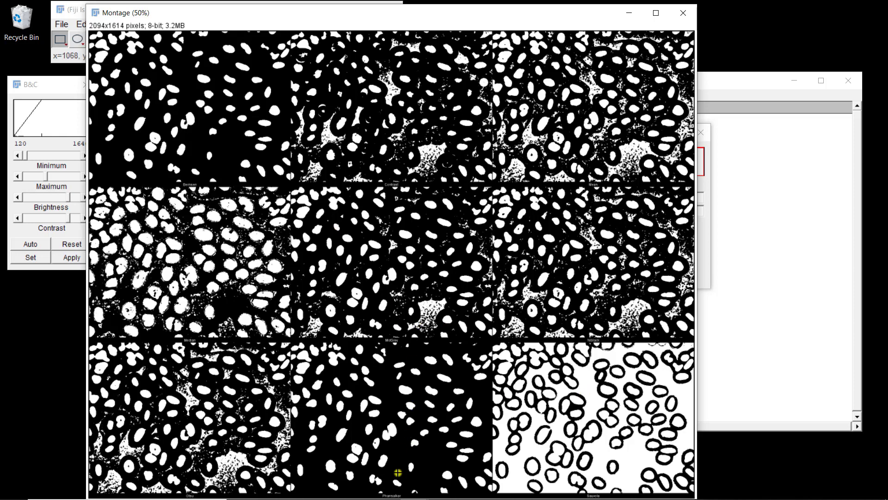
scroll(398, 473, "up", 1)
scroll(398, 472, "up", 2)
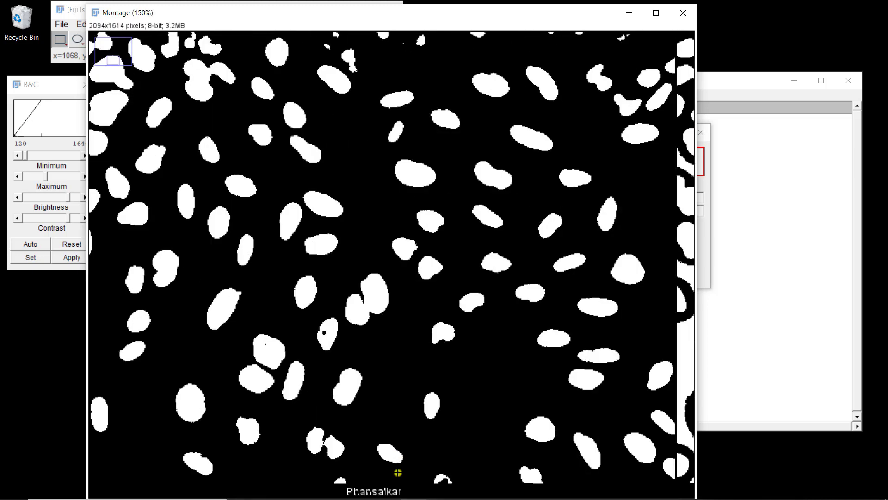
left_click(684, 13)
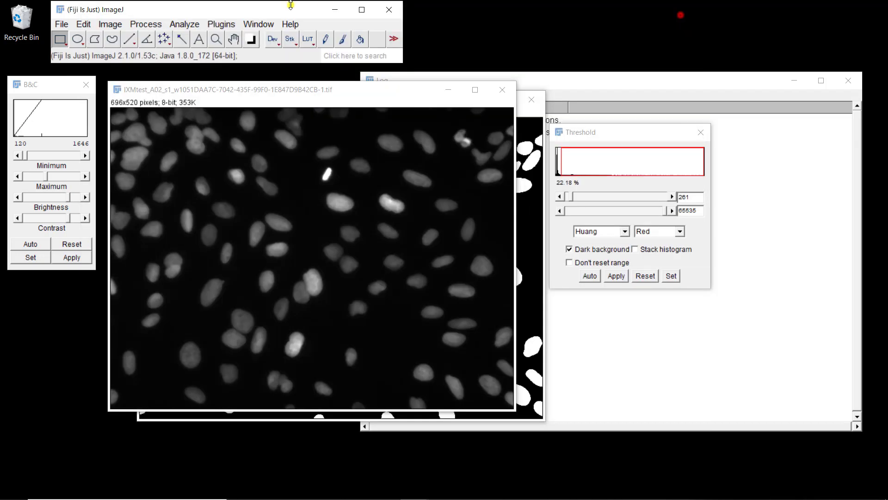
Apply Auto Local Threshold with the Phansalkar method and radius 15, and place the resulting mask beside the Huang mask.
left_click(111, 25)
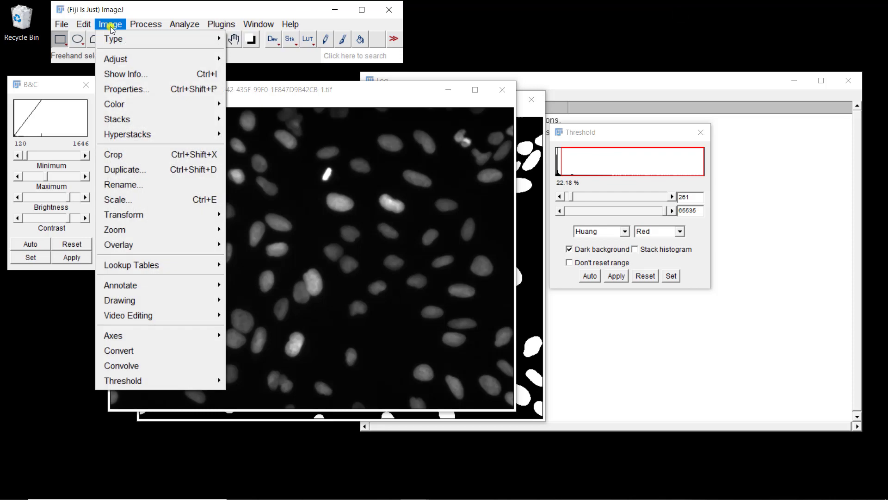
mouse_move(111, 59)
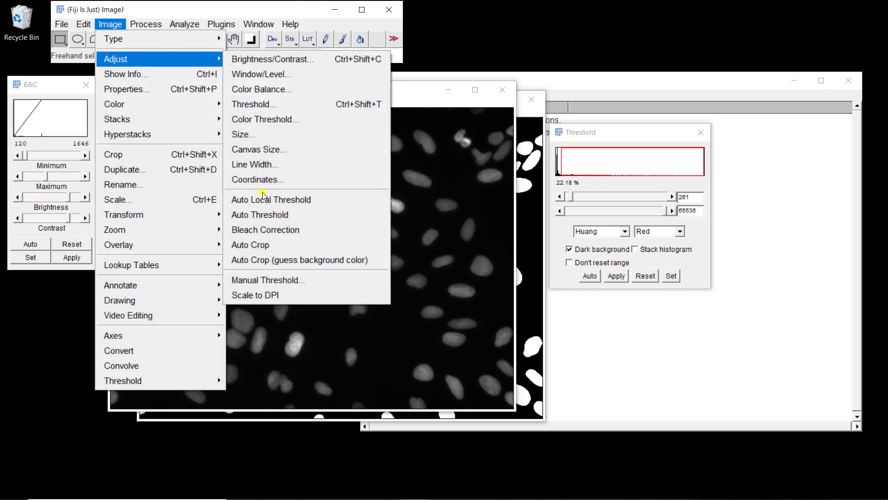
left_click(257, 199)
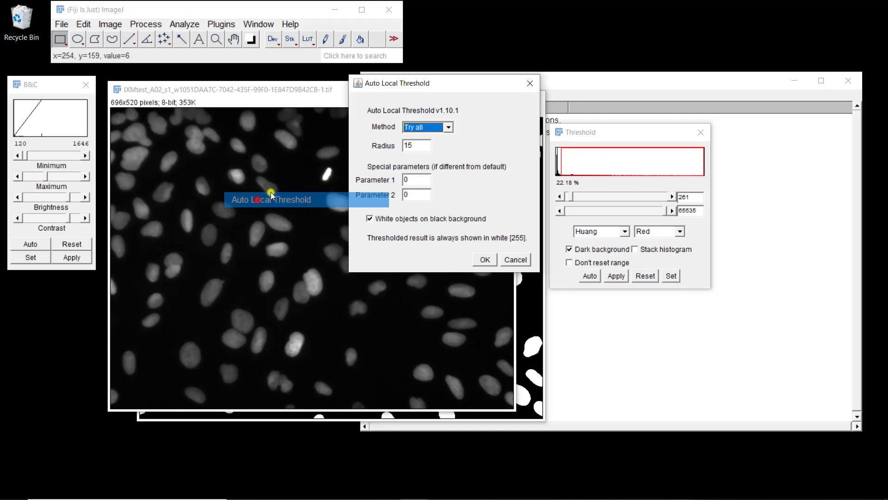
left_click(449, 126)
left_click(449, 199)
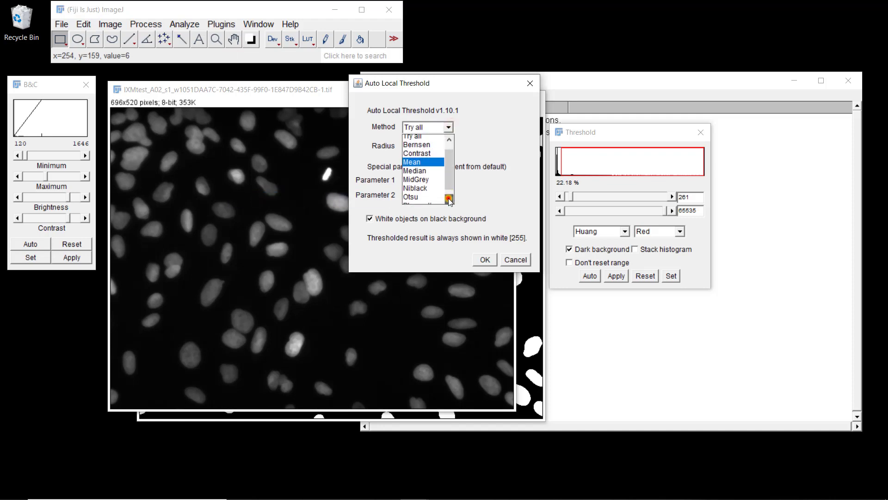
left_click(449, 199)
left_click(436, 189)
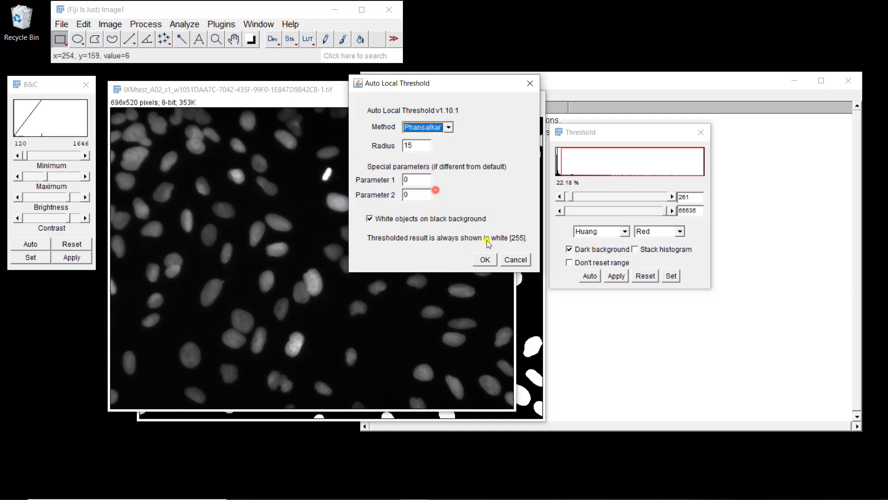
left_click(485, 259)
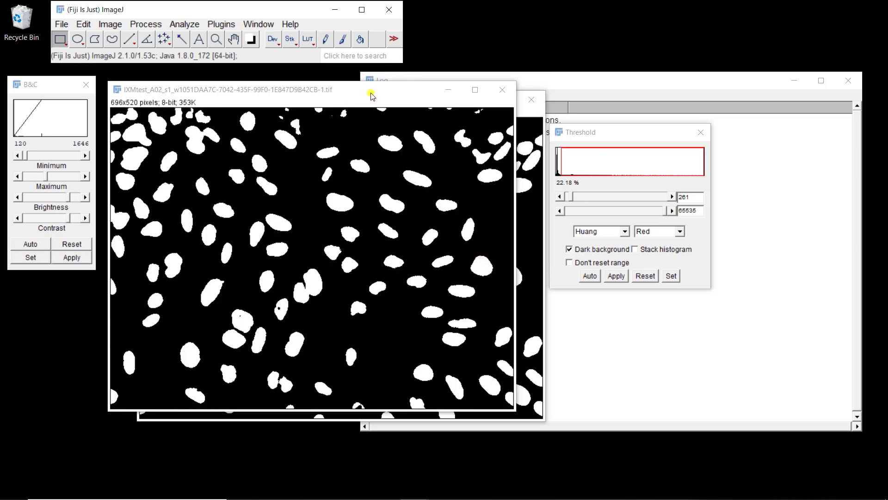
left_click_drag(372, 95, 690, 70)
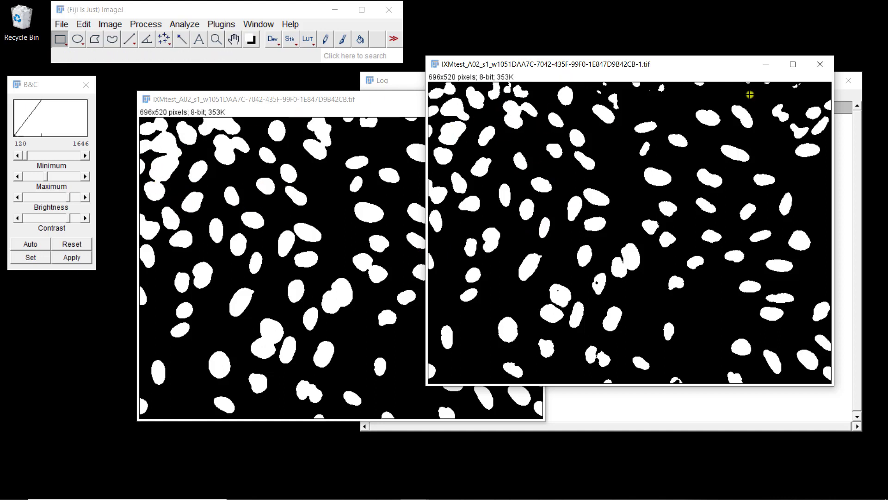
Close the Phansalkar and Huang mask images without saving changes.
left_click(821, 65)
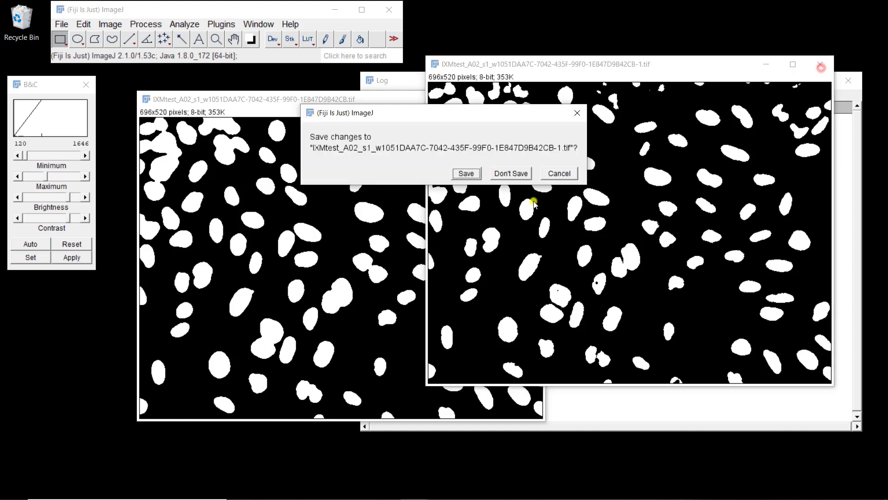
left_click(499, 174)
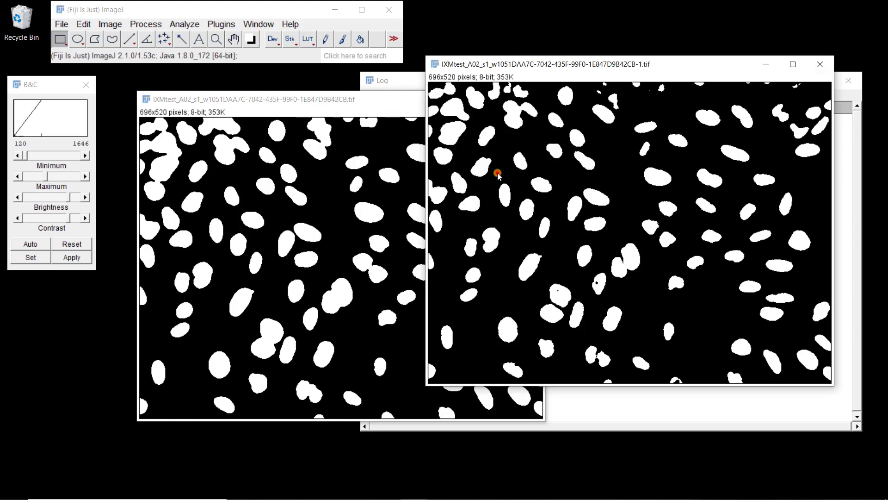
left_click(533, 103)
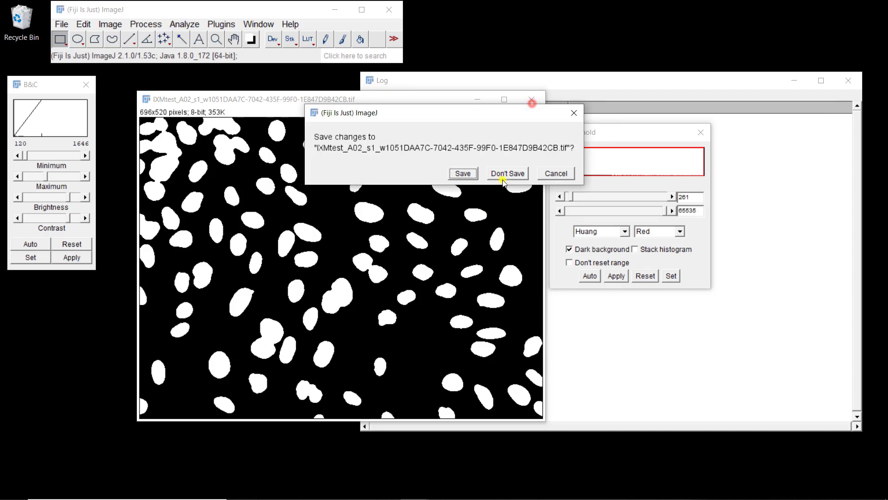
left_click(502, 175)
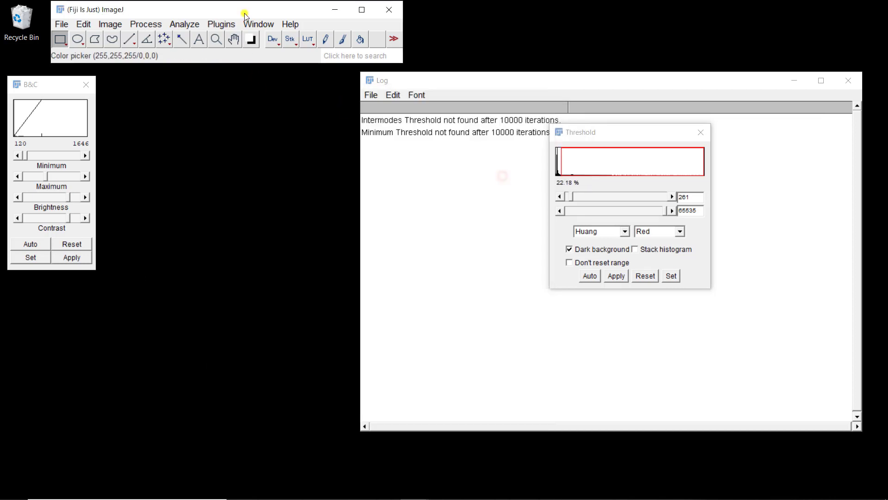
Reopen the original IXMtest_A02 image from ImageExamples and brighten its display range to 120–1737.
key("ctrl+o")
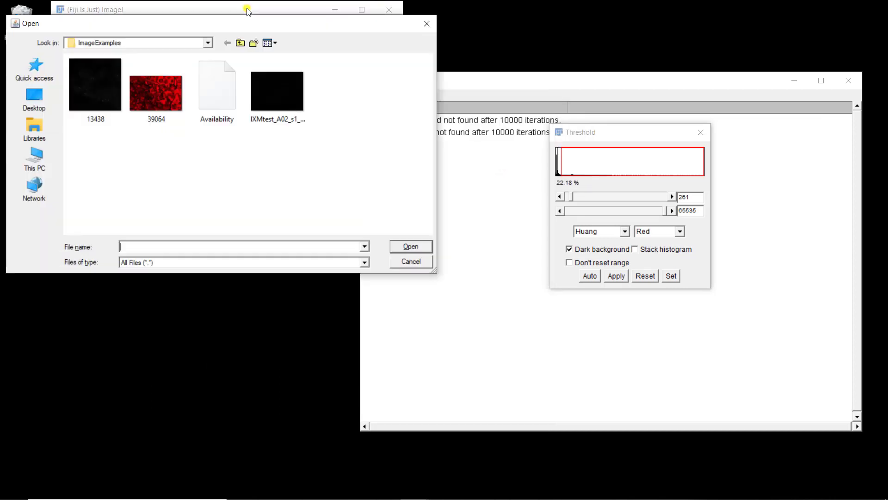
double_click(270, 88)
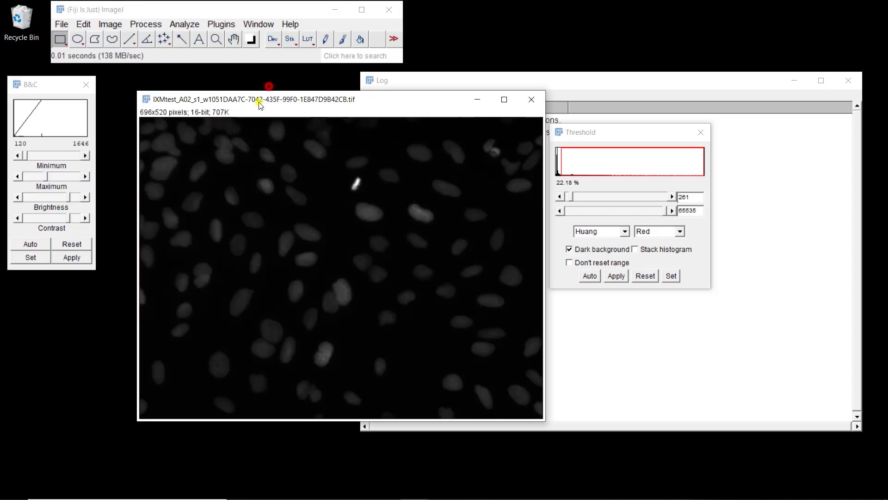
left_click_drag(256, 102, 236, 95)
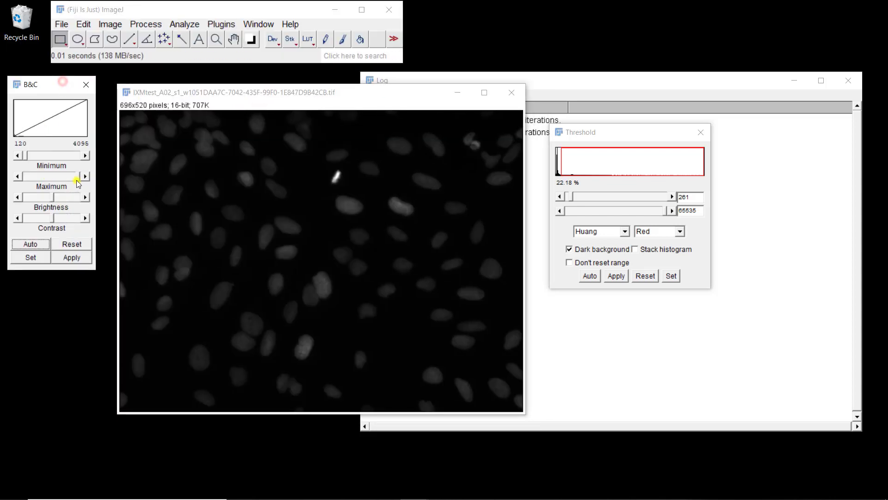
left_click_drag(78, 177, 48, 183)
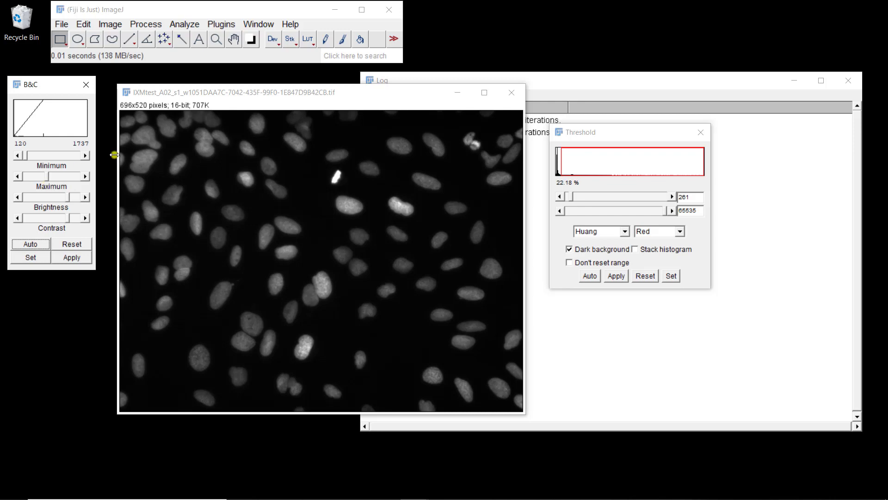
left_click(278, 103)
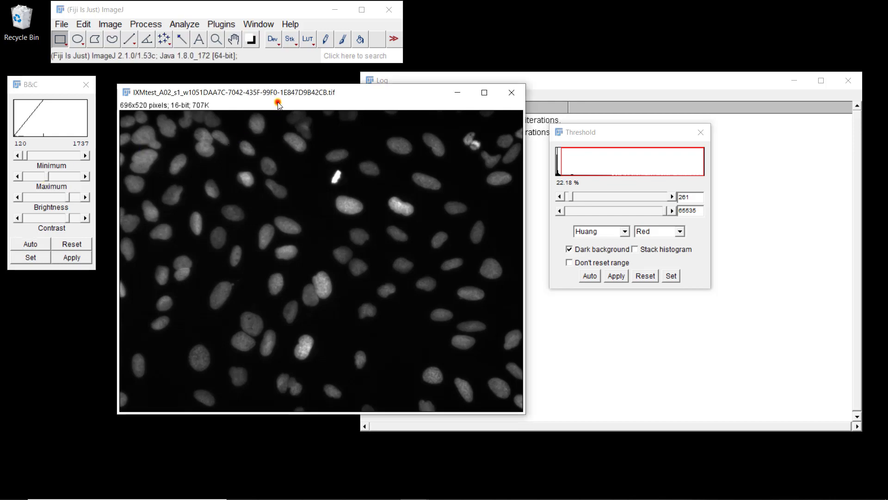
Duplicate the nuclei image with the title gb2.
left_click(110, 24)
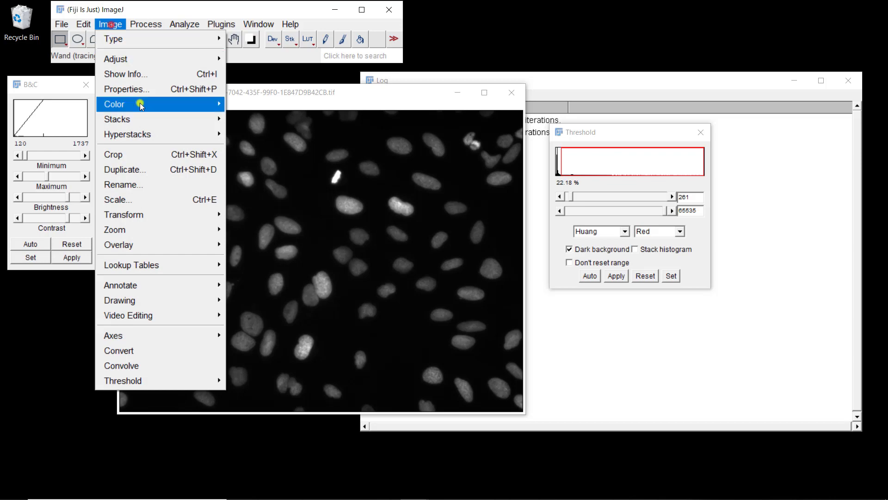
left_click(148, 169)
type("gb2")
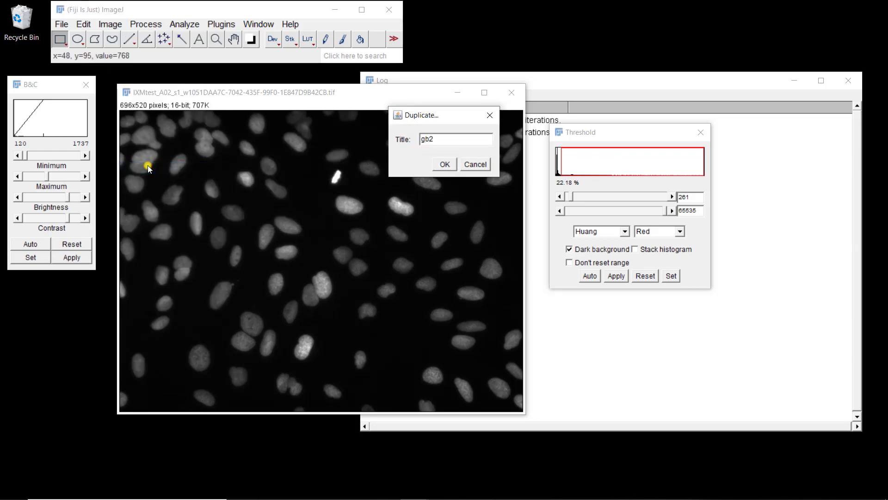
key("Return")
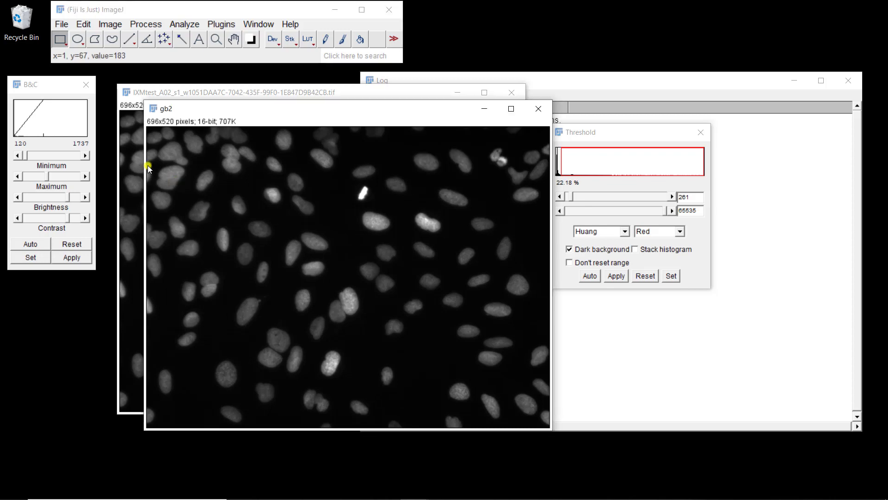
Duplicate the gb2 image with the title gb10.
left_click(115, 25)
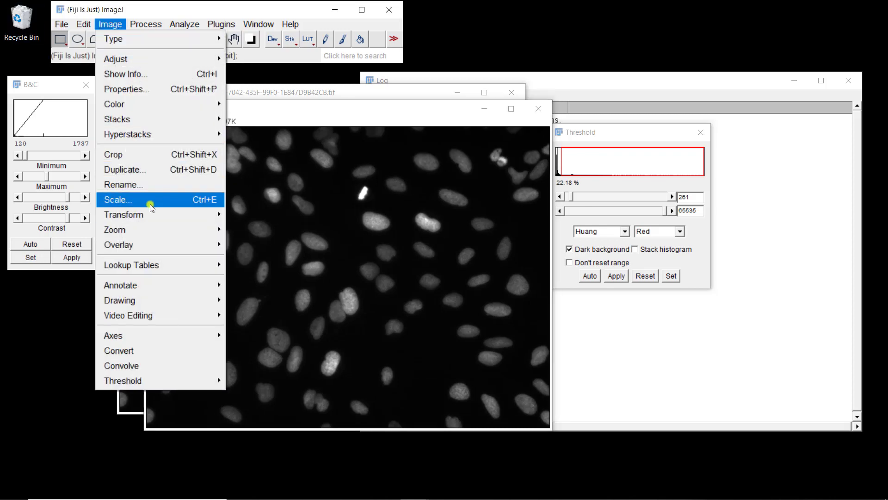
left_click(149, 169)
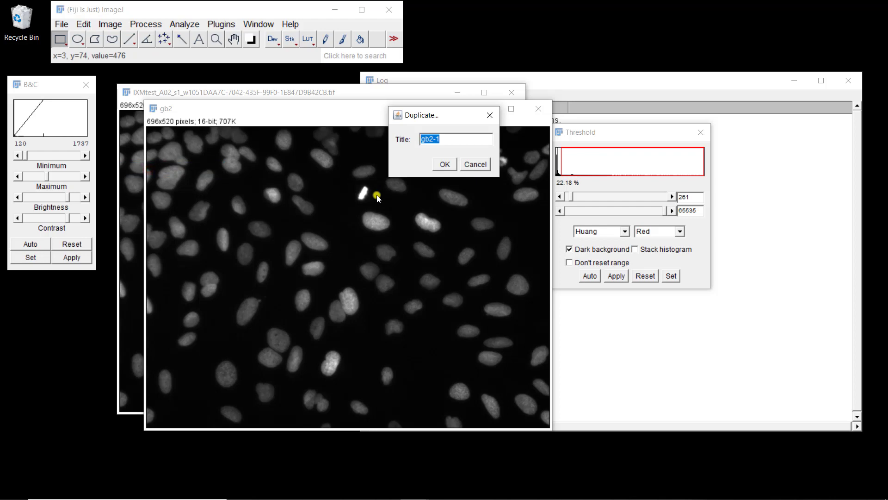
key("Right")
key("BackSpace")
key("BackSpace")
key("BackSpace")
type("10")
key("Return")
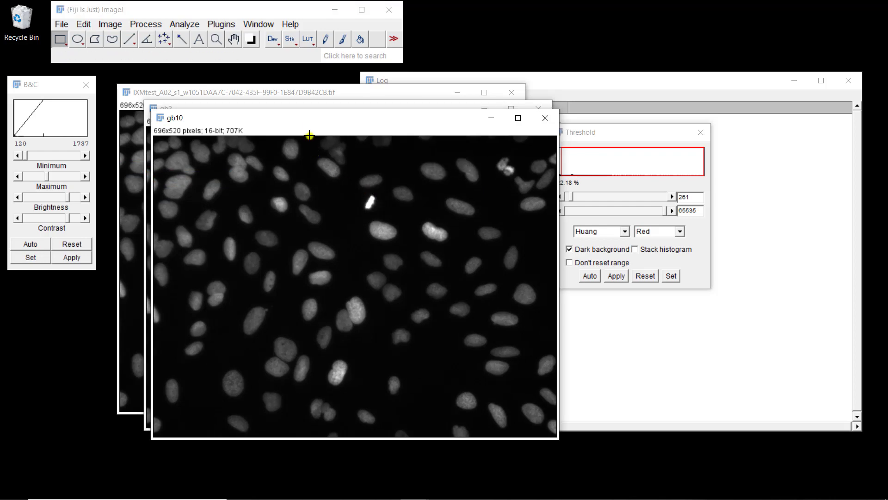
Apply a Gaussian Blur with a sigma of 10 to gb10 and move its window clear of gb2.
left_click(145, 23)
mouse_move(158, 191)
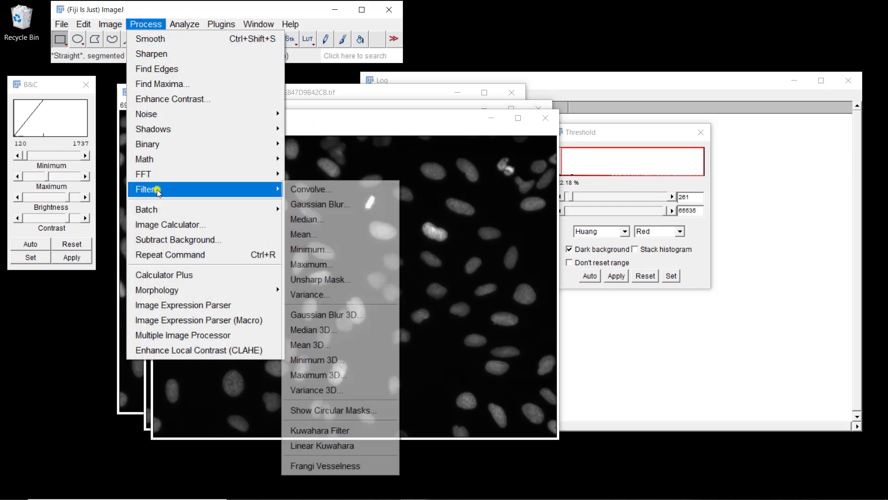
left_click(301, 204)
type("1")
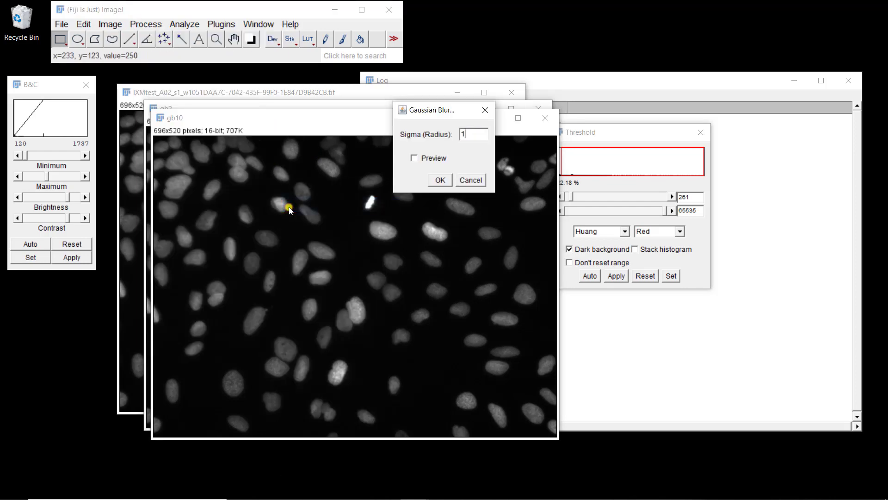
type("0")
key("Return")
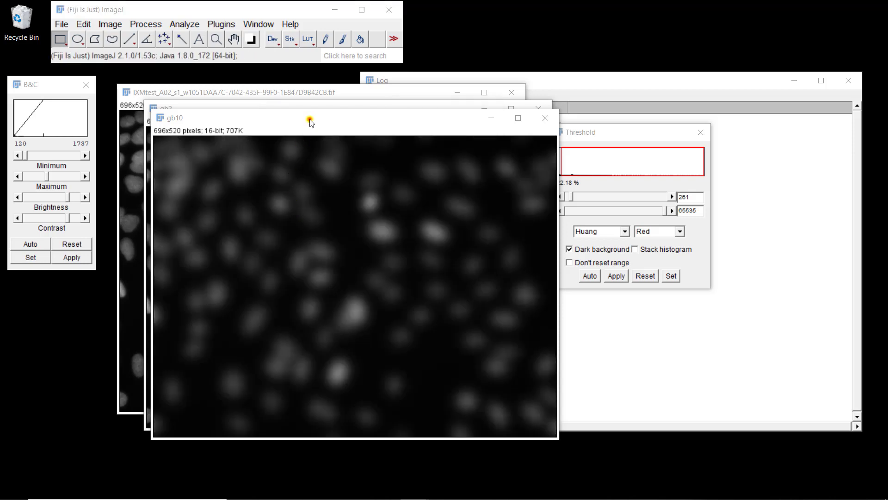
left_click_drag(310, 121, 546, 132)
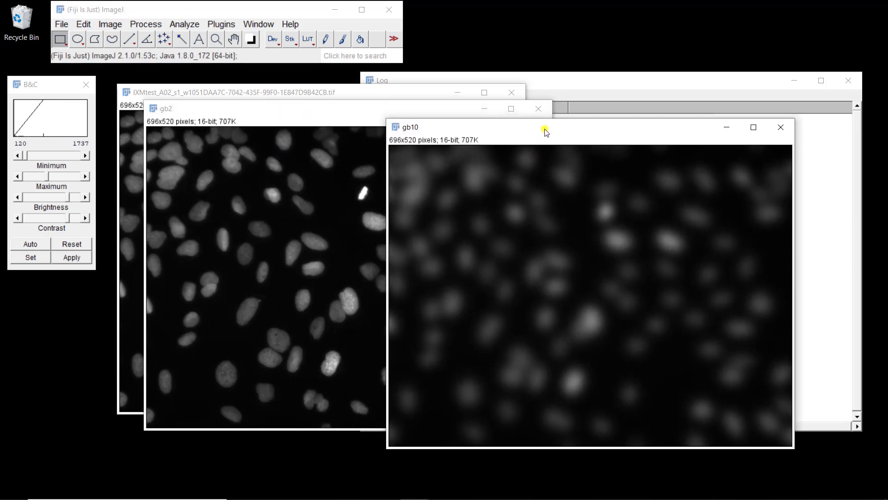
Apply a Gaussian Blur with a sigma of 2 to the gb2 image.
left_click(304, 116)
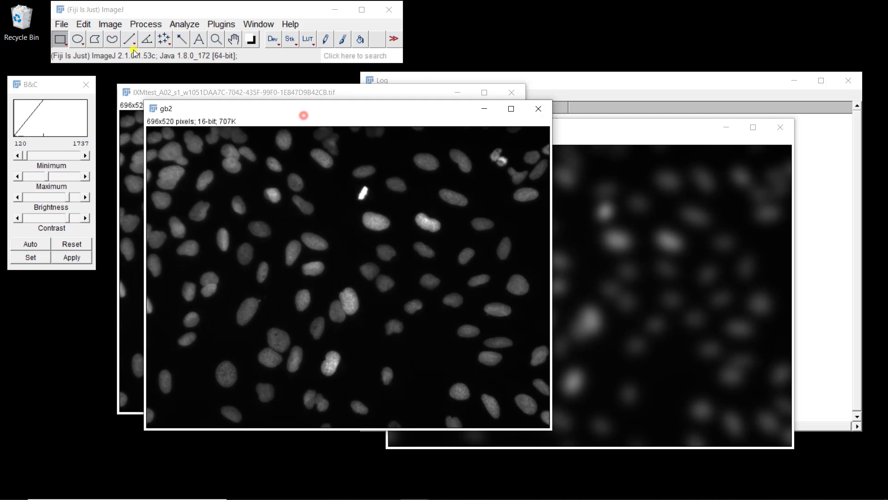
left_click(139, 19)
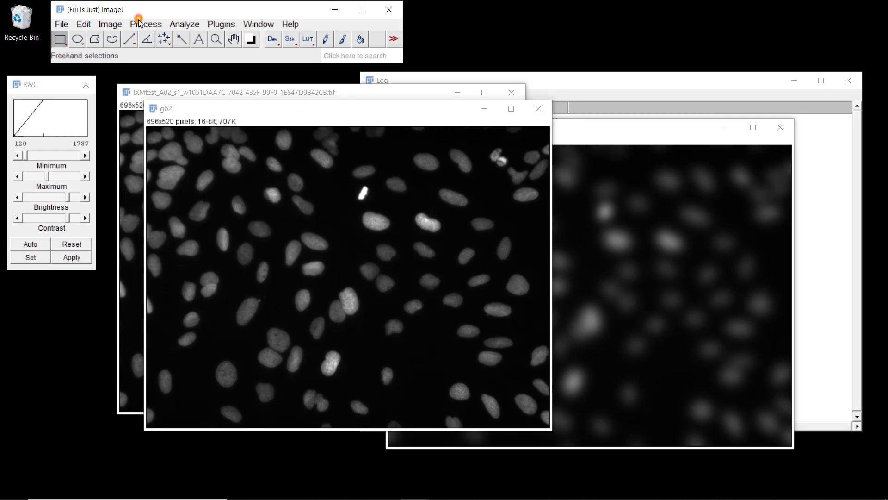
left_click(139, 21)
mouse_move(163, 189)
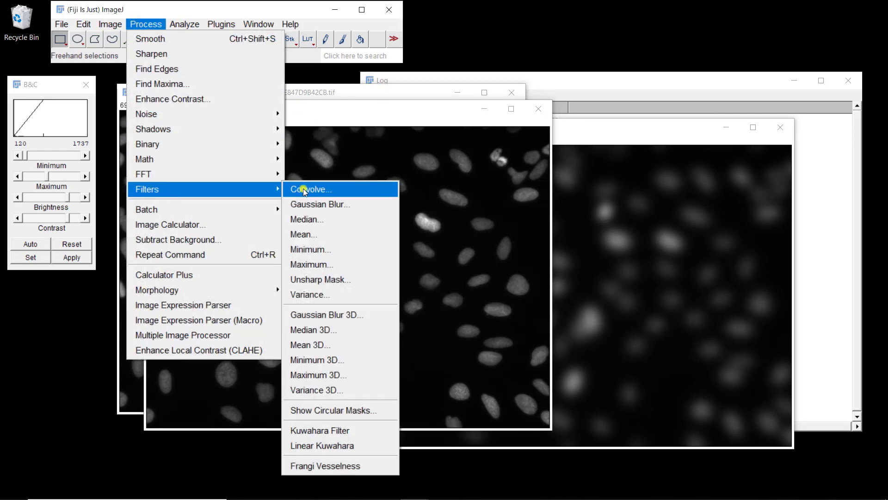
left_click(306, 205)
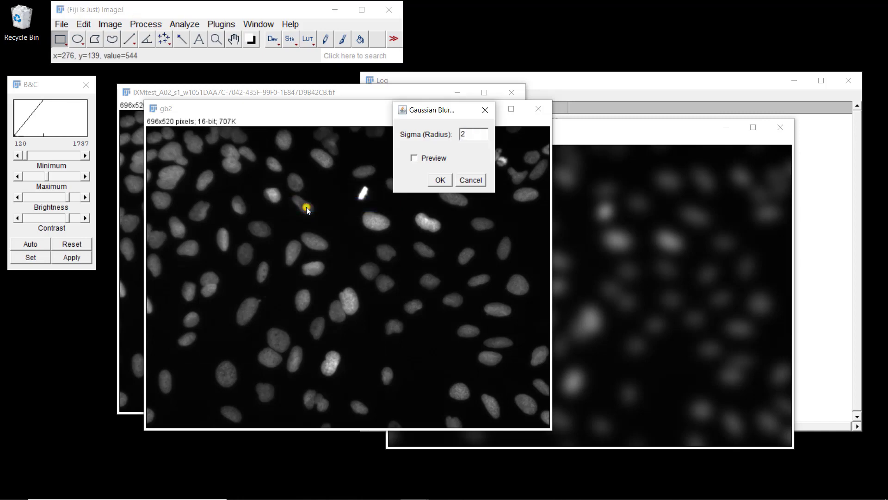
key("Return")
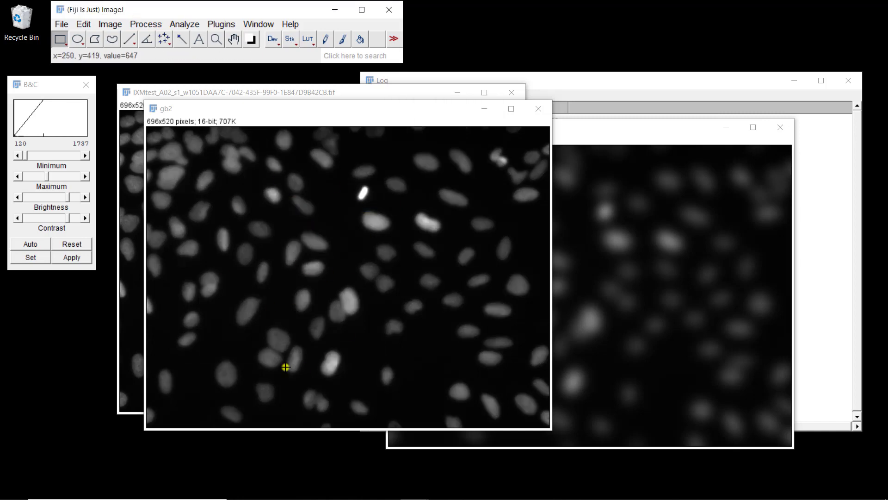
Subtract gb10 from gb2 with the Image Calculator, creating a new window with a 32-bit float result.
left_click(152, 24)
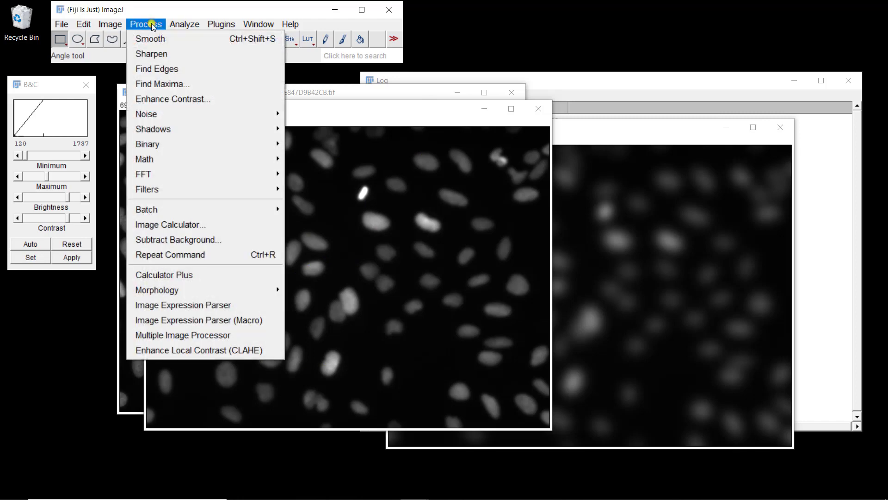
left_click(169, 225)
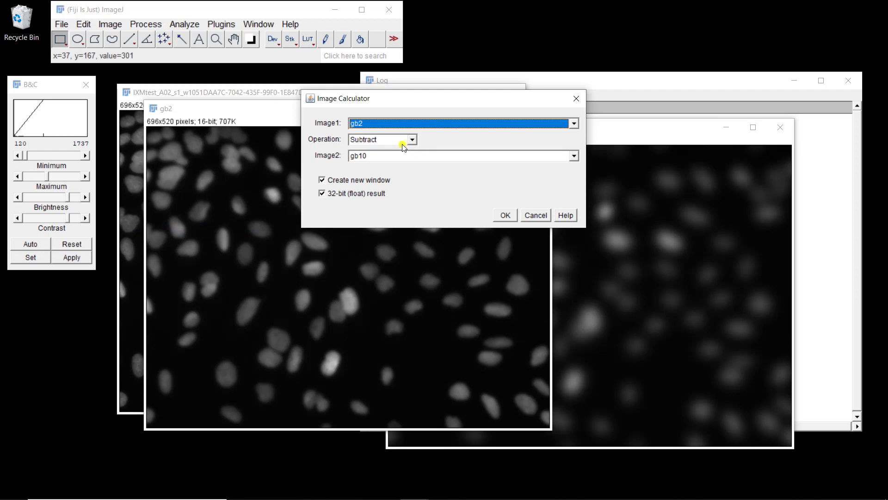
left_click(324, 195)
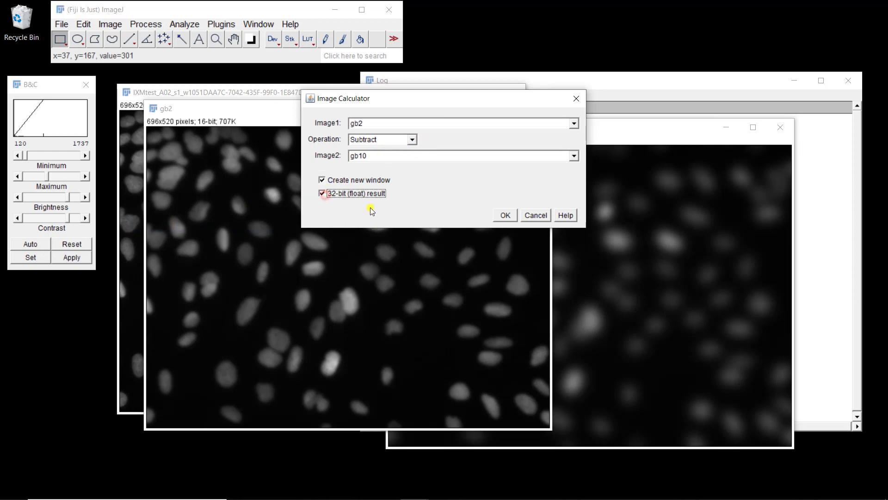
left_click(504, 215)
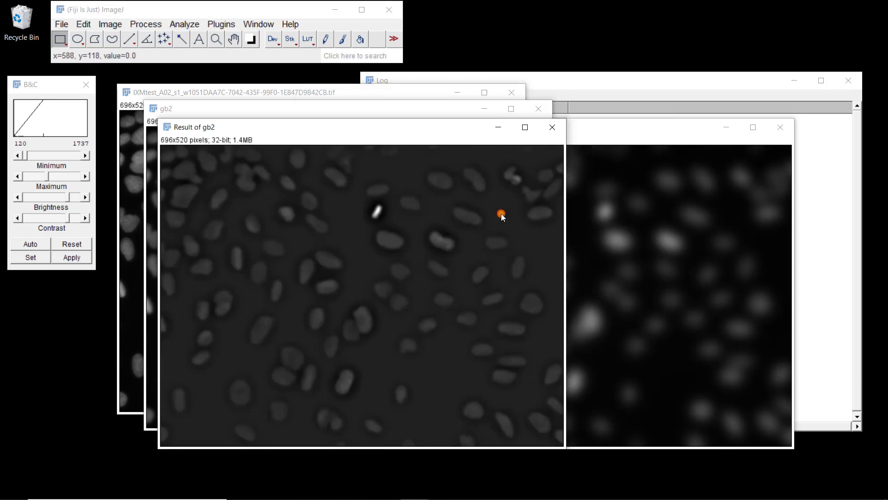
Brighten the subtraction result by lowering its maximum display value to 927.57.
left_click_drag(364, 133, 349, 103)
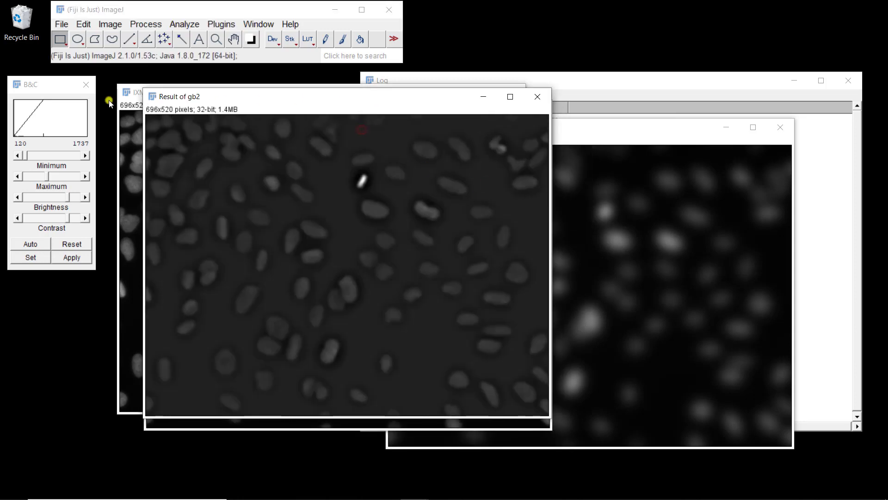
left_click(59, 85)
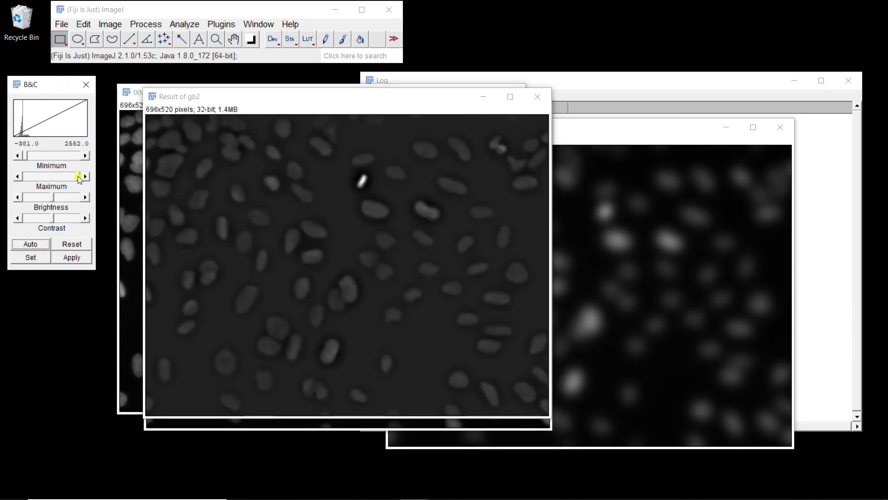
left_click(46, 176)
left_click(30, 177)
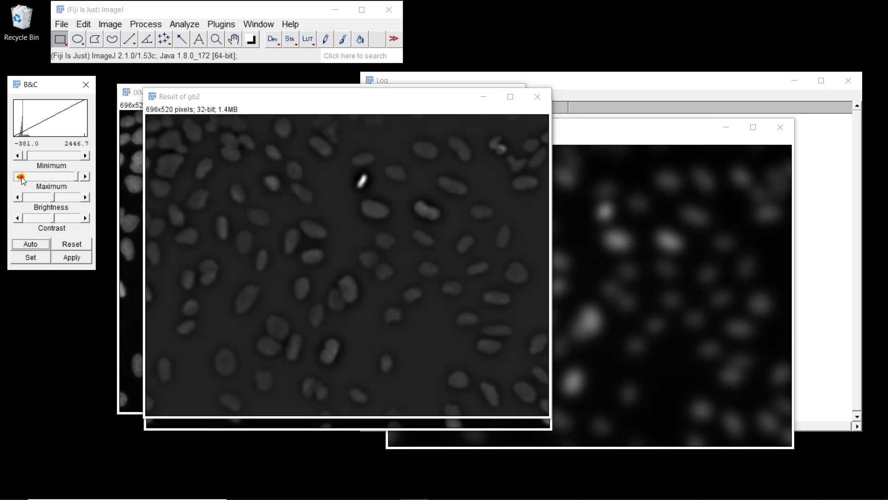
left_click_drag(31, 178, 31, 178)
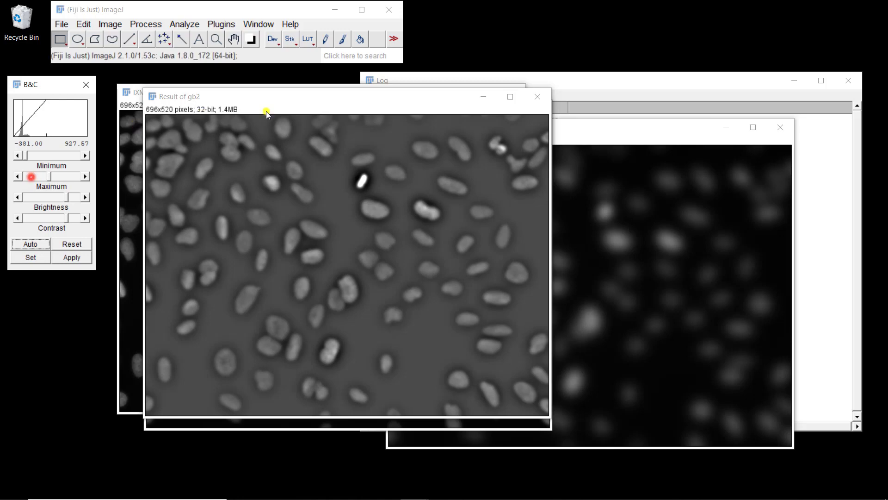
Move the subtraction result beside gb2, open the Threshold settings for it and place them clear of the image.
right_click(383, 103)
right_click(349, 94)
left_click(326, 103)
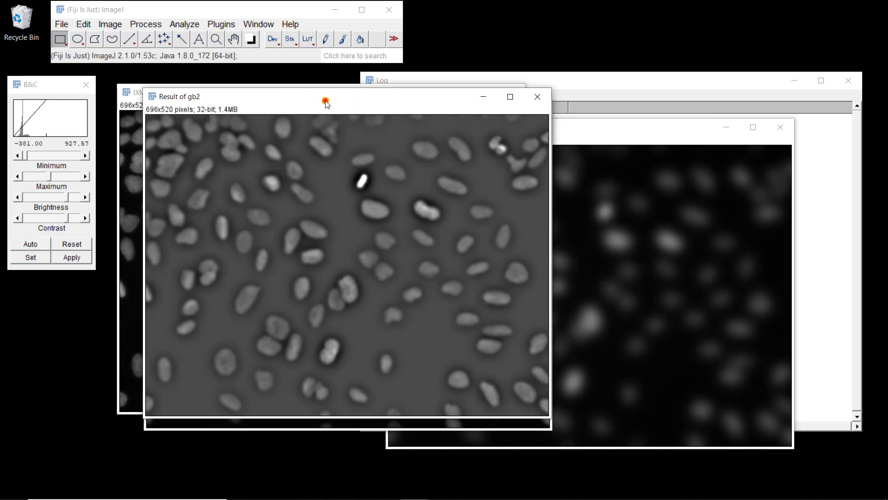
mouse_move(326, 103)
left_mouse_down()
mouse_move(472, 96)
mouse_move(575, 109)
mouse_move(585, 73)
left_mouse_up()
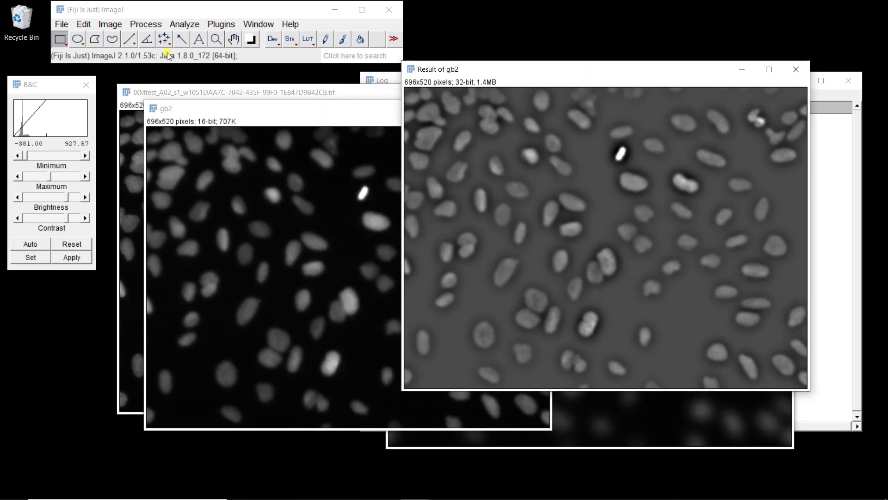
left_click(111, 27)
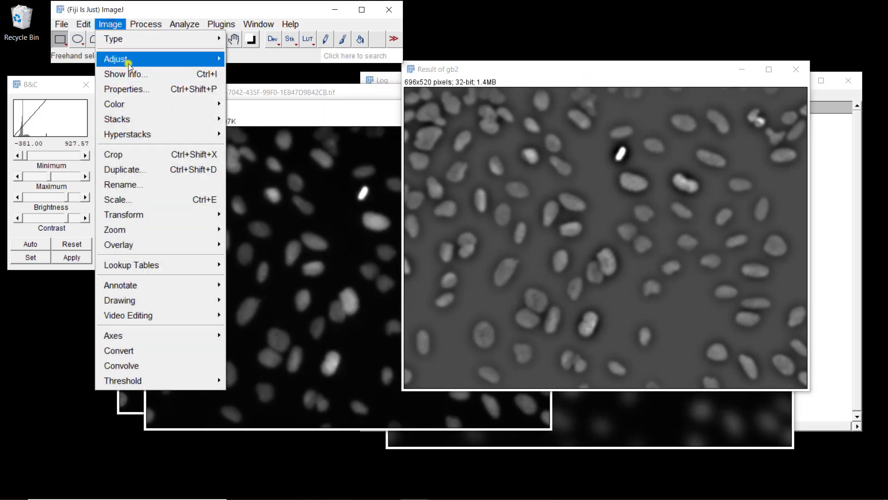
mouse_move(139, 61)
left_click(146, 25)
left_click(110, 24)
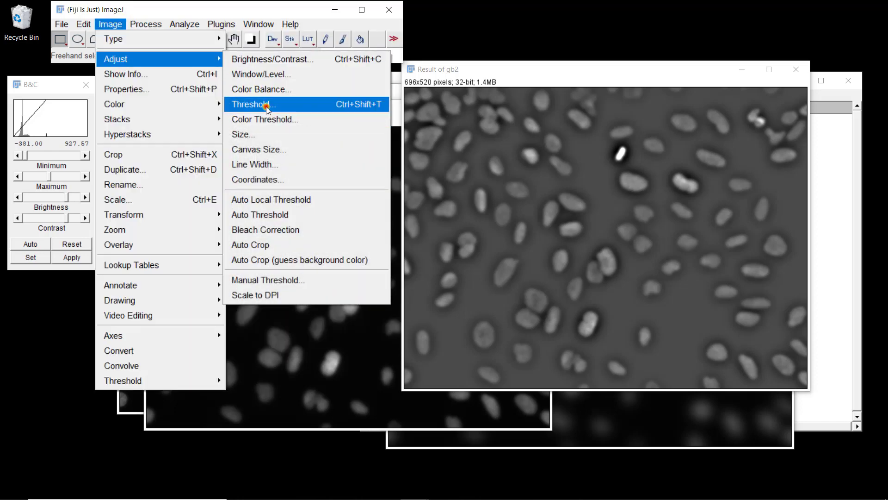
left_click(267, 108)
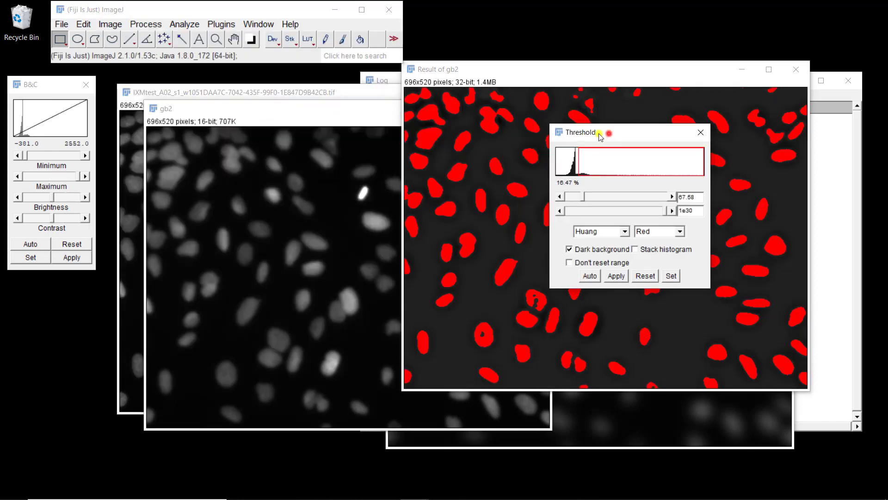
left_click_drag(610, 136, 259, 132)
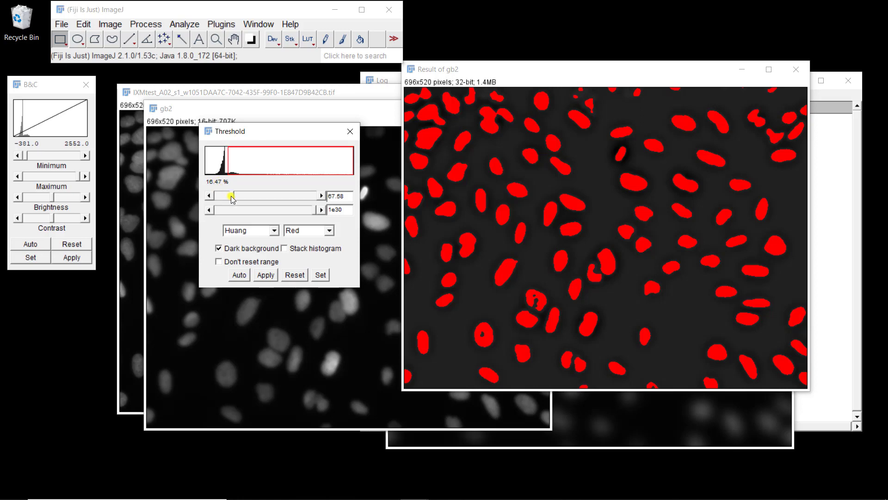
Reduce the lower threshold of the subtraction result to 10.07 and convert the image to an 8-bit mask.
left_click(211, 198)
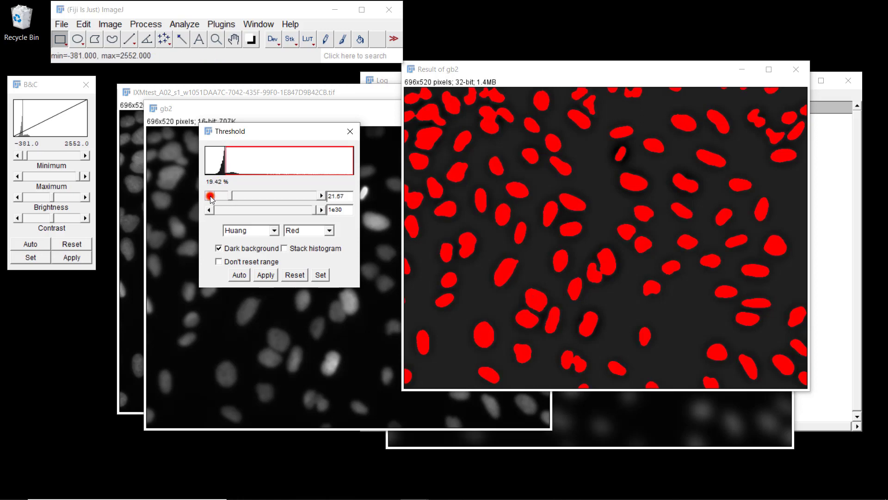
left_click(210, 198)
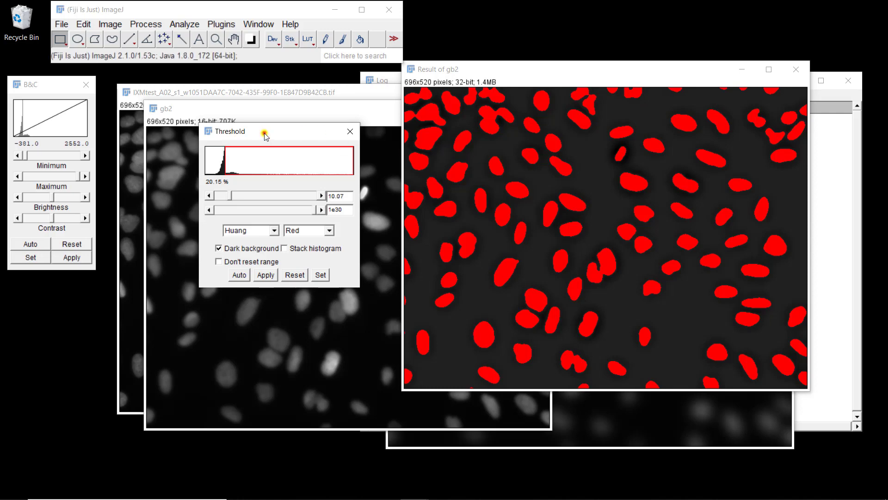
left_click_drag(264, 134, 419, 247)
left_click_drag(493, 285, 596, 287)
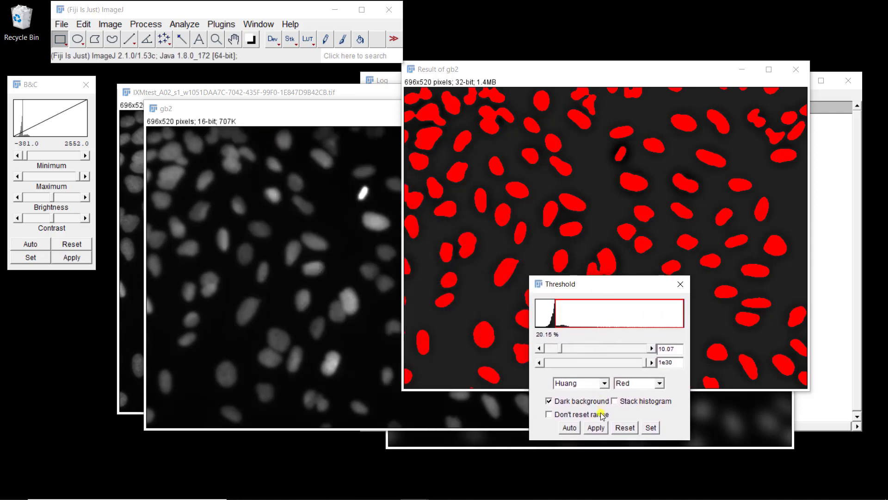
left_click(597, 428)
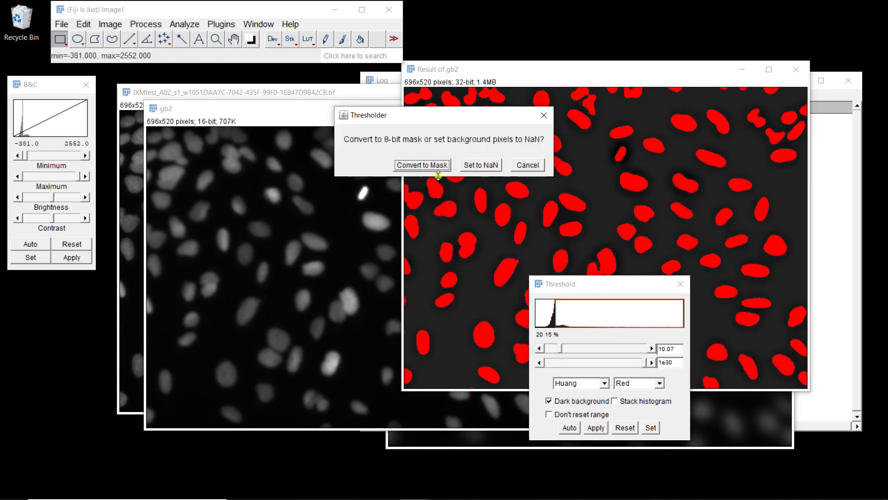
left_click(437, 169)
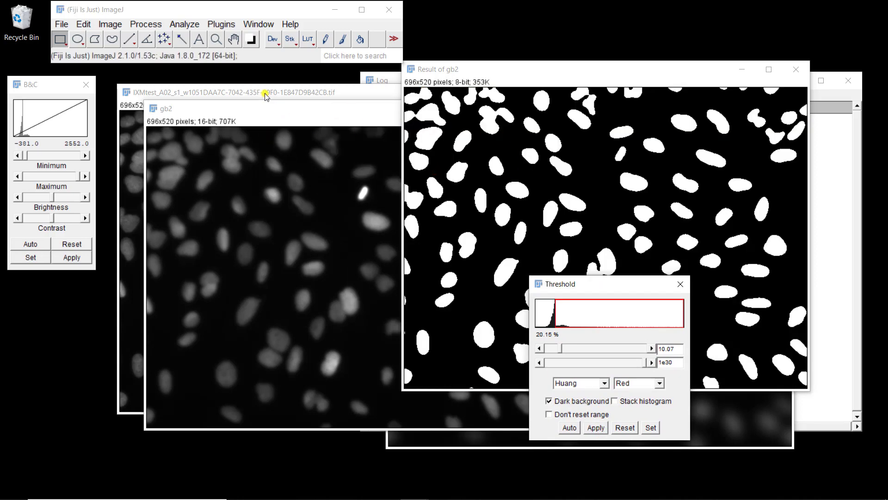
Apply an FFT Bandpass Filter to the original IXMtest_A02 image, filtering large structures down to 40 and small structures up to 3 pixels, with autoscaling and saturation.
left_click(260, 93)
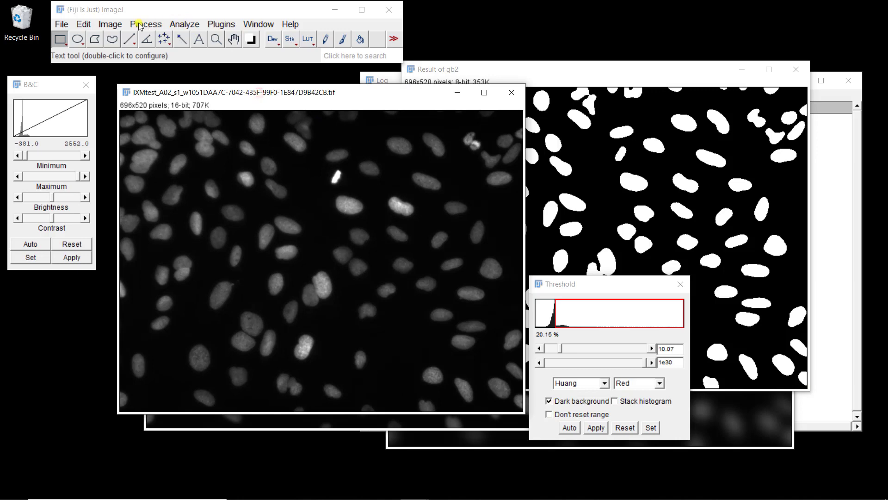
left_click(111, 24)
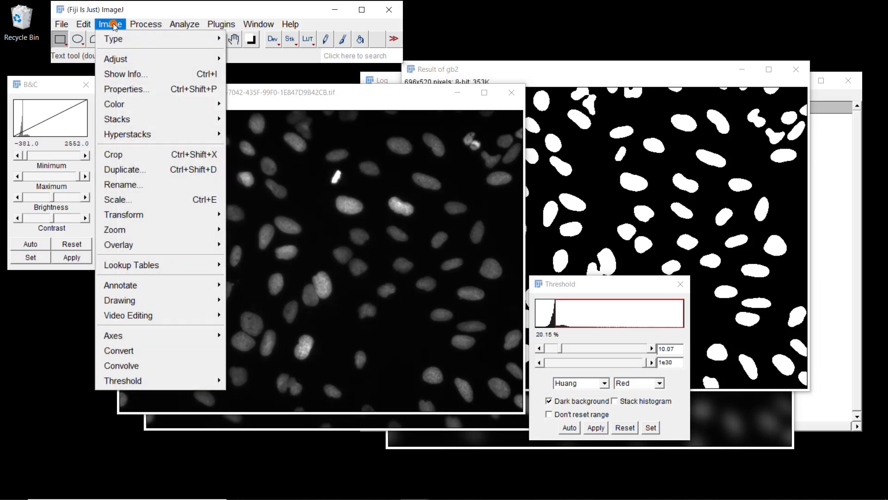
mouse_move(146, 24)
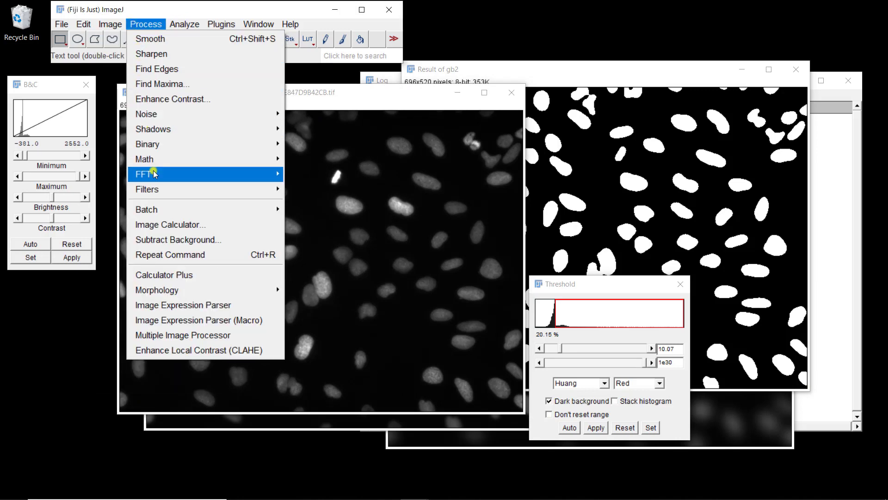
mouse_move(160, 173)
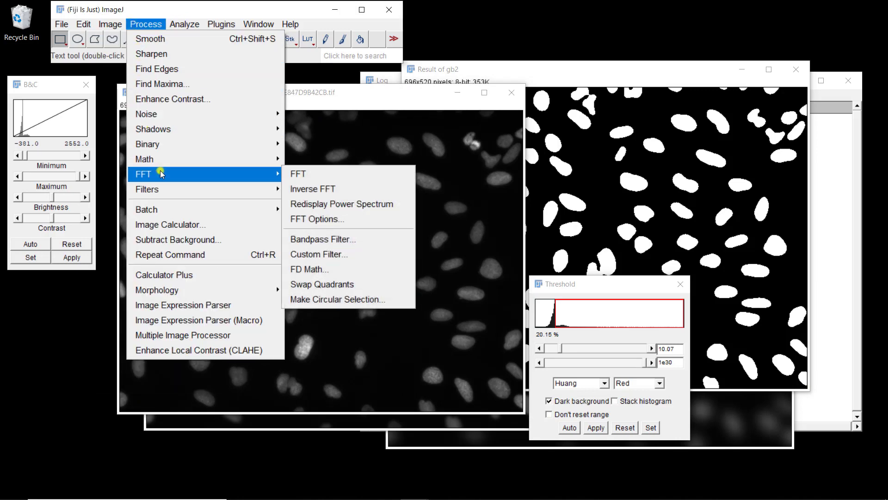
left_click(308, 239)
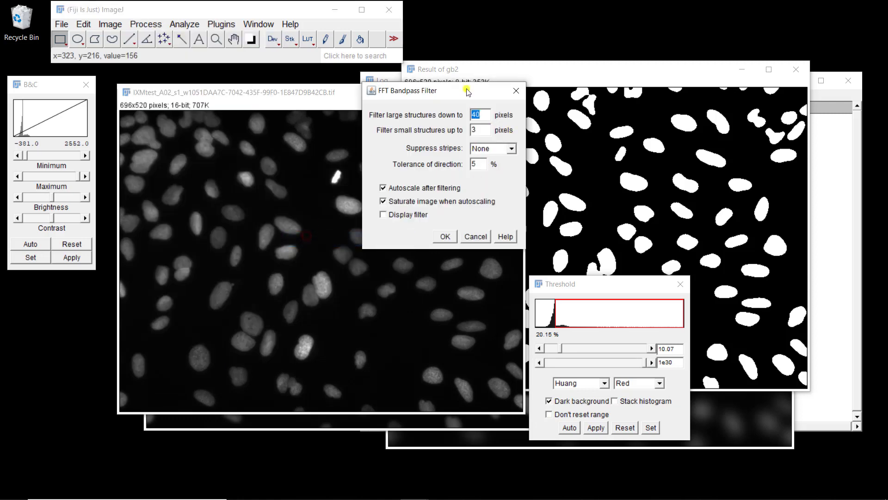
left_click(443, 237)
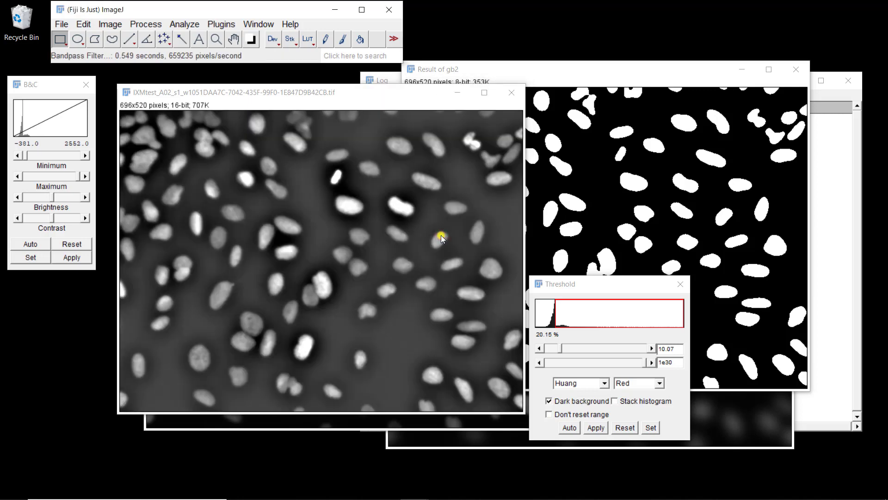
left_click(283, 92)
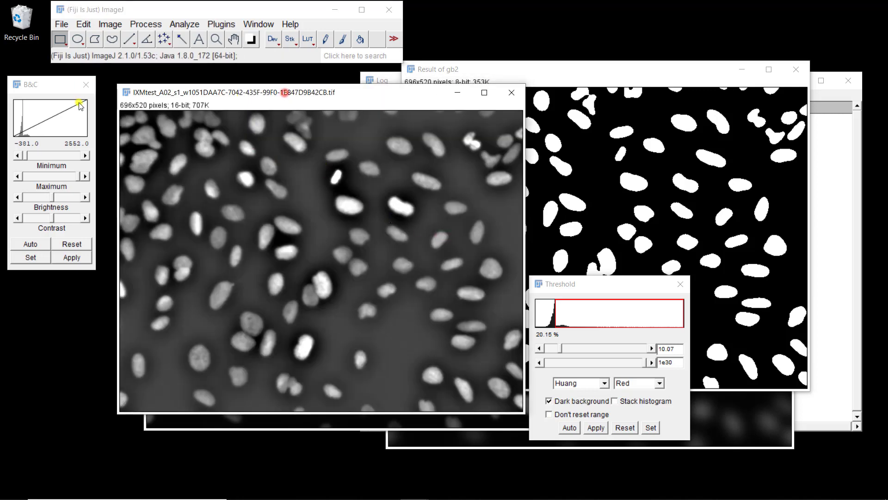
Brighten the bandpass-filtered image by lowering its maximum display value.
left_click(32, 173)
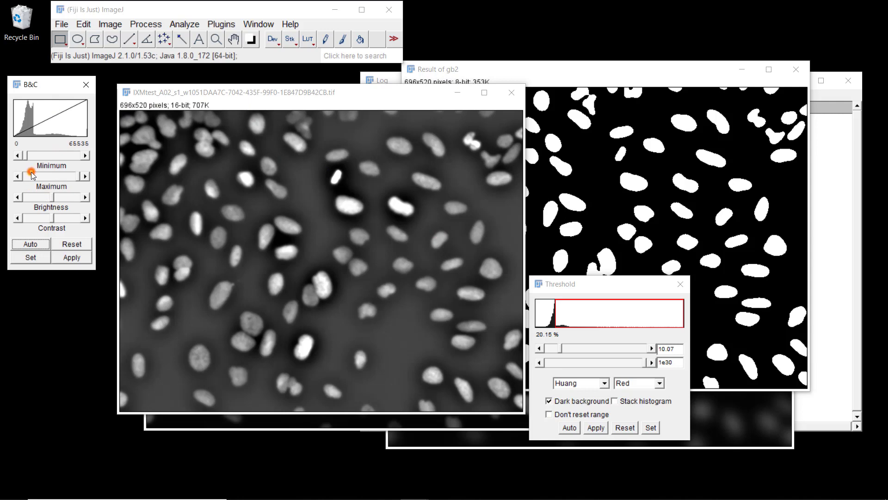
left_click(31, 173)
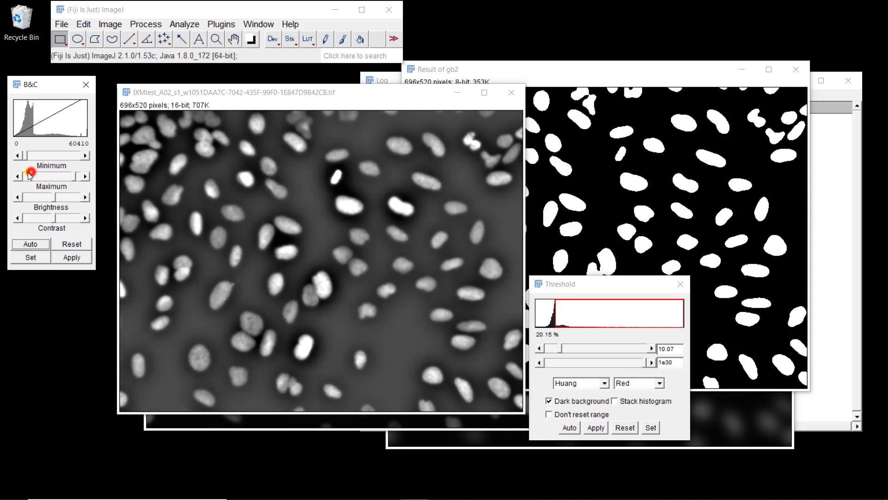
left_click(29, 174)
left_click(28, 174)
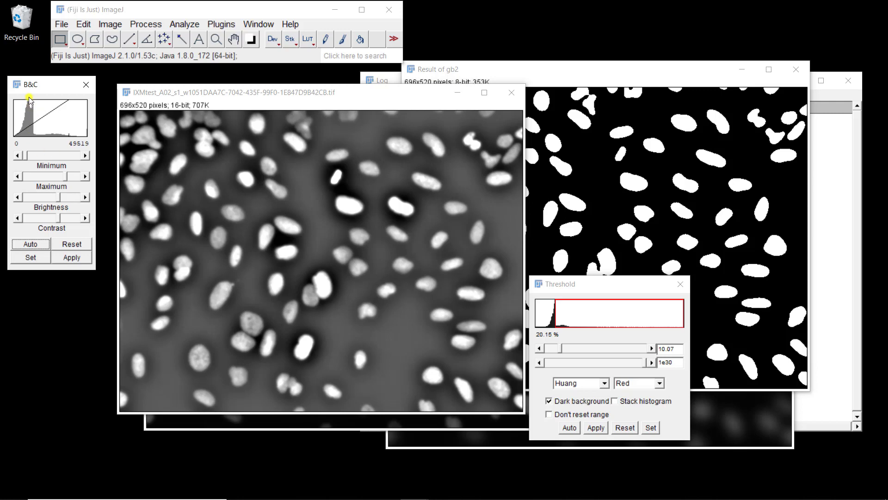
Set the threshold range of the bandpass-filtered image to 18504–65535 so only the nuclei are highlighted.
left_click(586, 283)
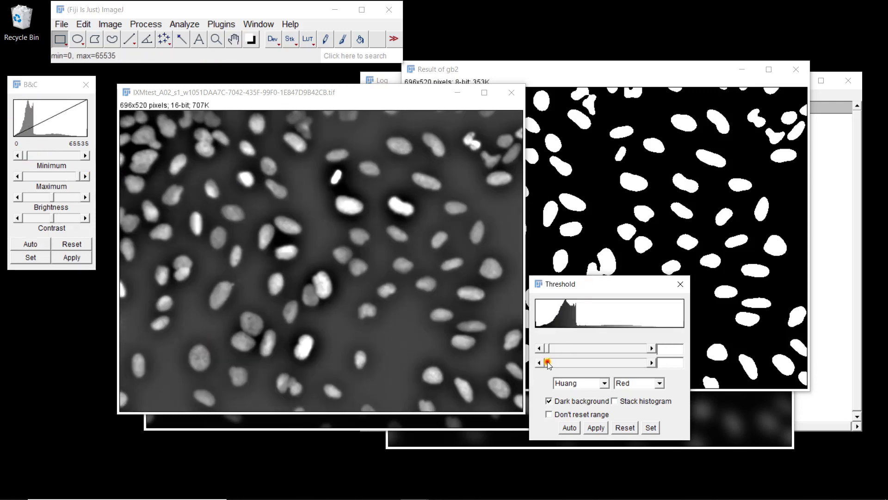
left_click_drag(548, 366, 576, 365)
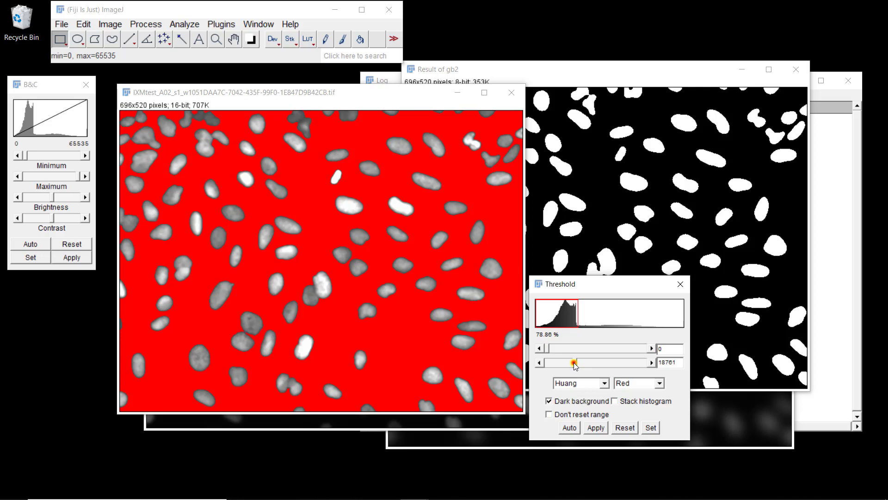
left_click_drag(575, 365, 648, 366)
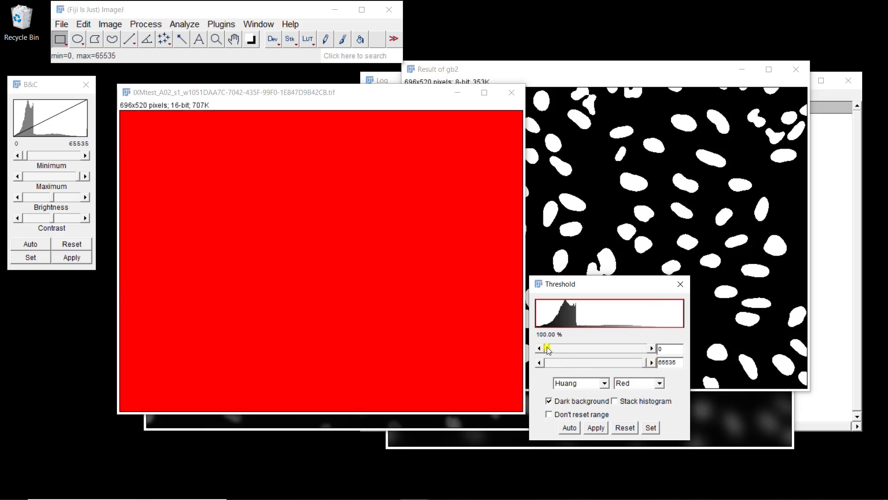
left_click_drag(547, 348, 576, 350)
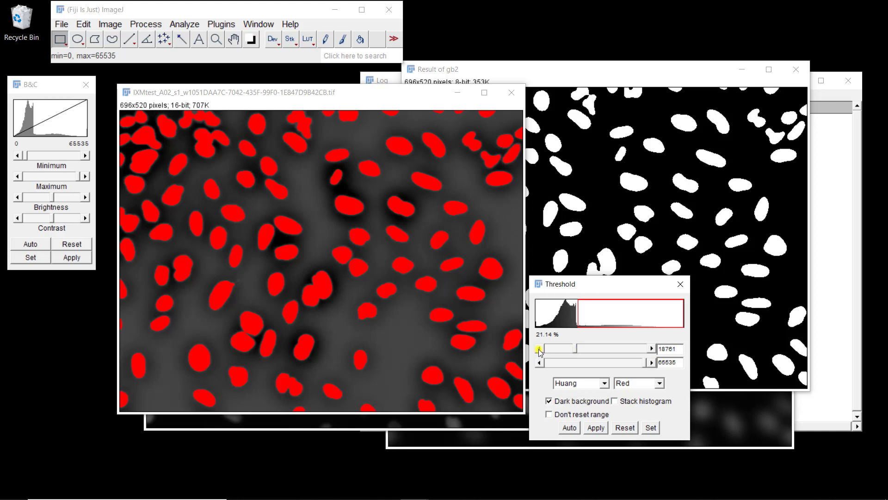
left_click(539, 349)
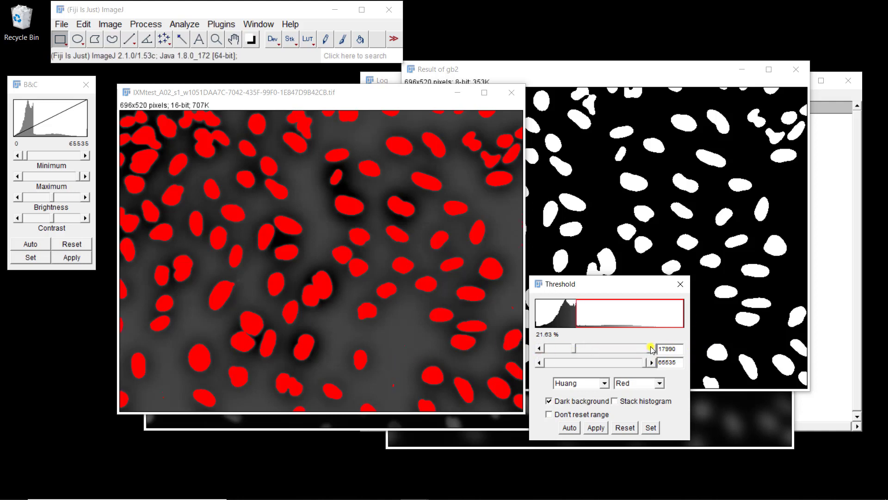
left_click(652, 349)
left_click(652, 350)
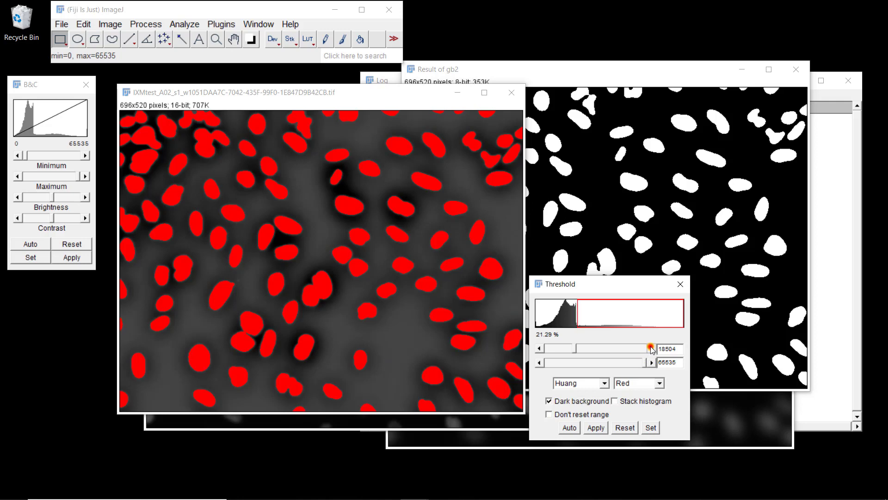
Convert the thresholded bandpass image to a mask and place the Result of gb2 mask beside it for comparison.
left_click(595, 429)
left_click(577, 74)
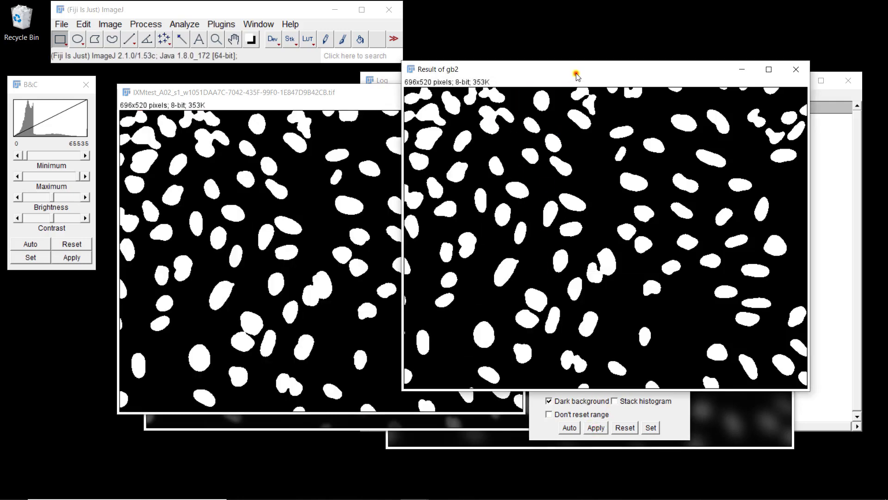
left_click_drag(584, 78, 618, 115)
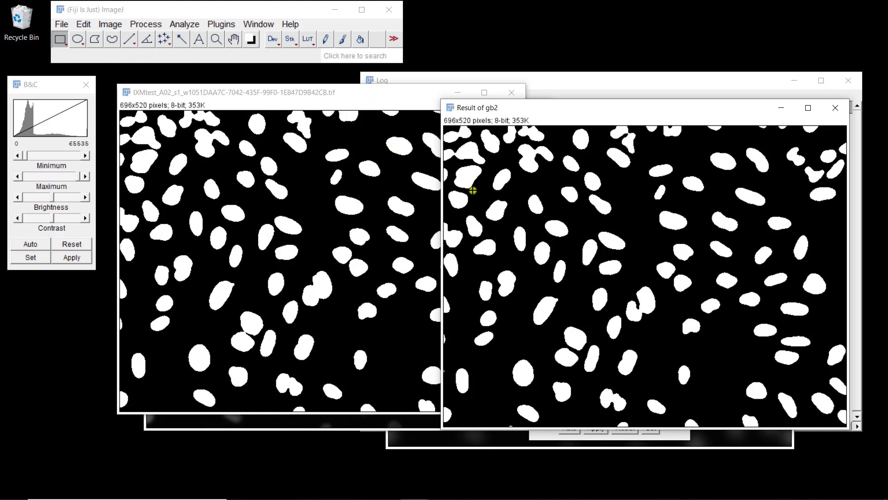
Close both mask images and the gb2 and gb10 blurred images without saving the changes to gb2 and gb10.
left_click(837, 108)
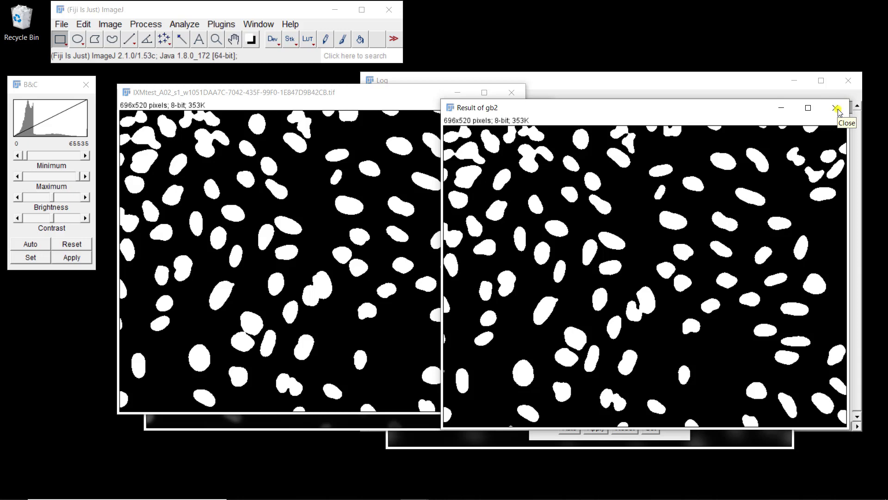
left_click(512, 92)
left_click(509, 174)
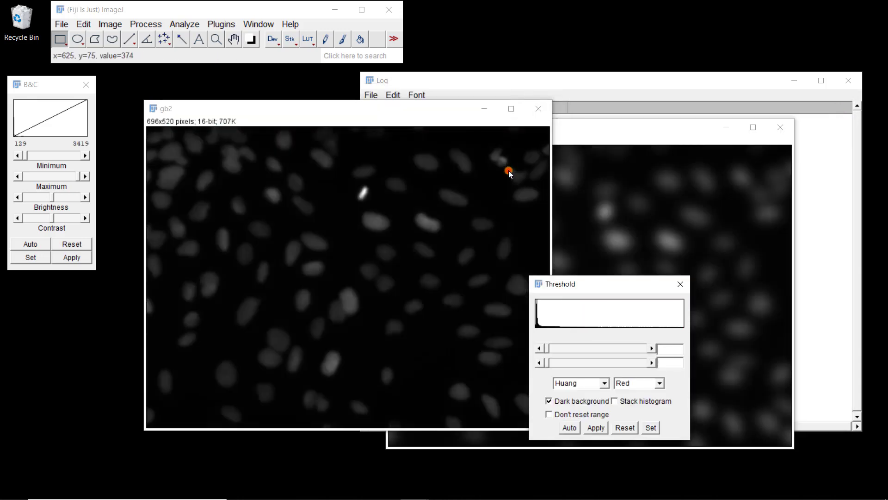
left_click(539, 110)
left_click(440, 165)
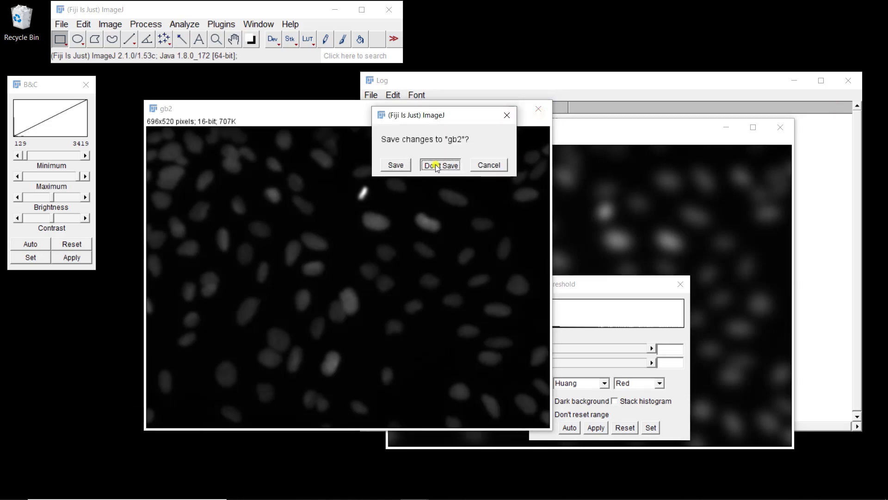
left_click(782, 127)
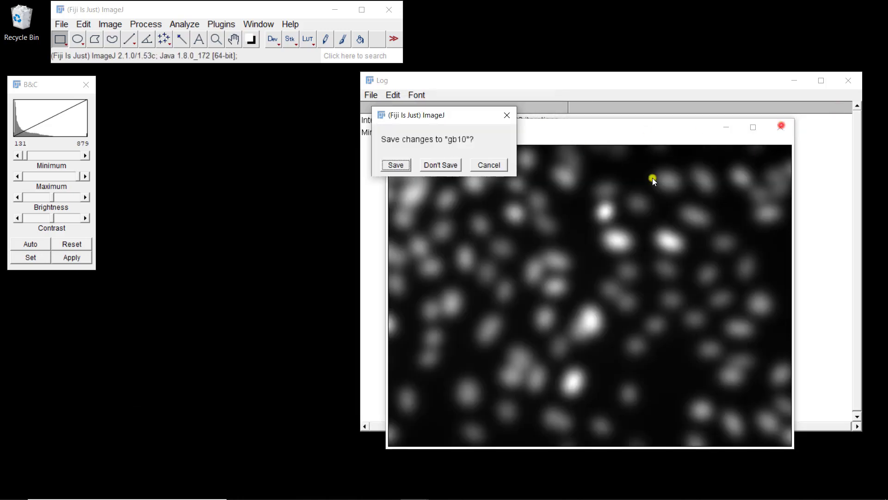
left_click(441, 165)
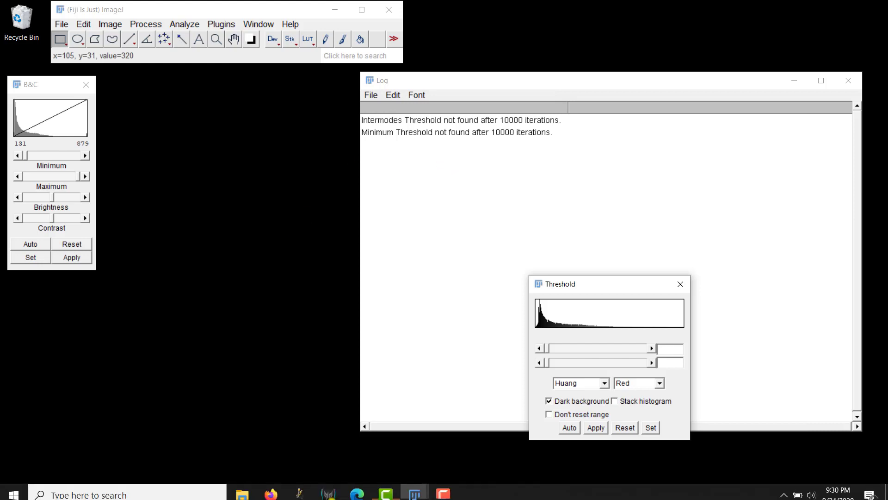
Switch to the Microsoft Edge browser.
left_click(358, 489)
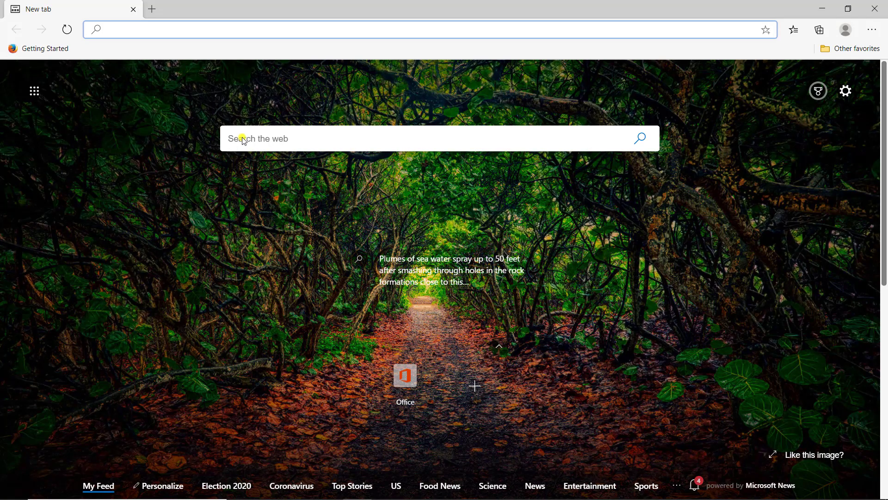
type("ij")
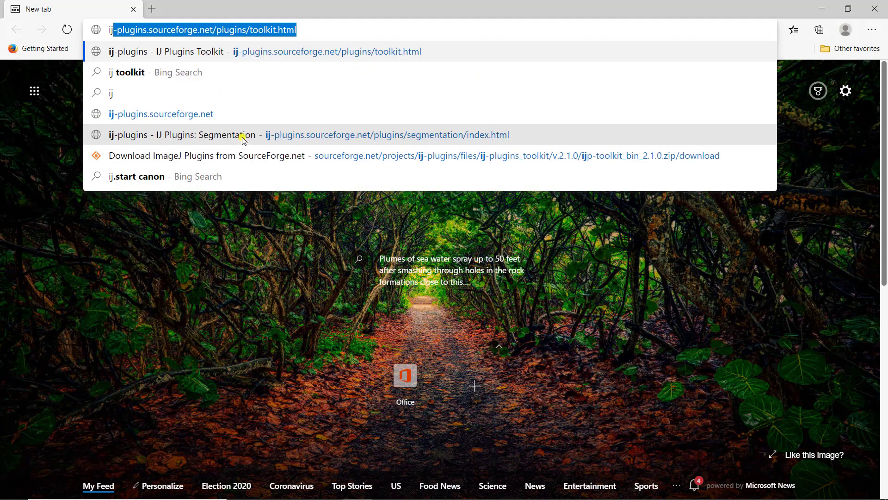
key("Down")
key("Up")
key("Return")
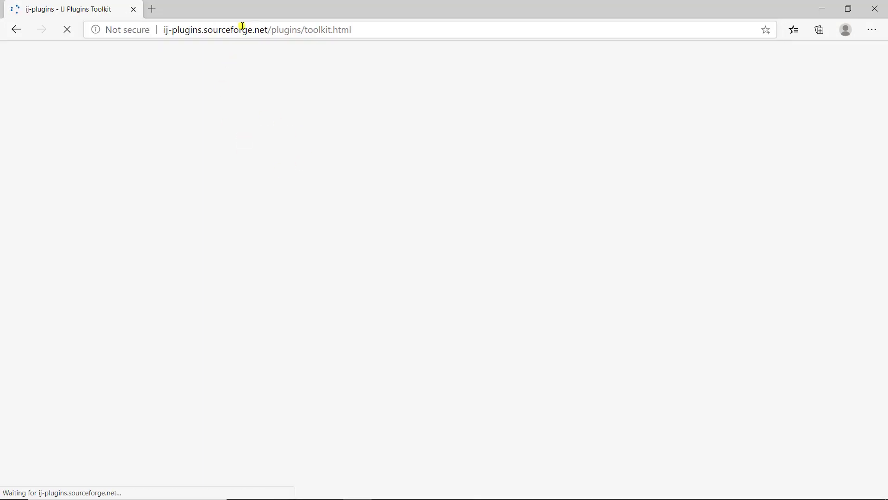
left_click(14, 30)
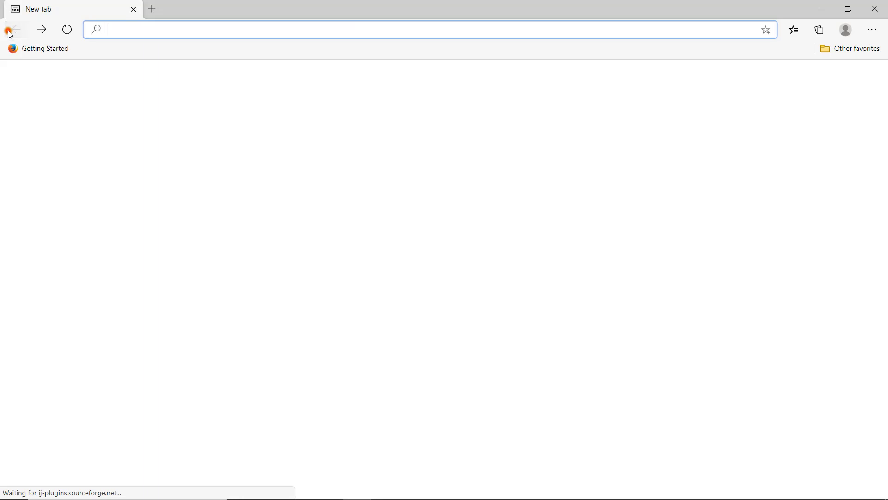
Search the web for "ij toolkit" and open the IJ Plugins Toolkit page.
type("ij")
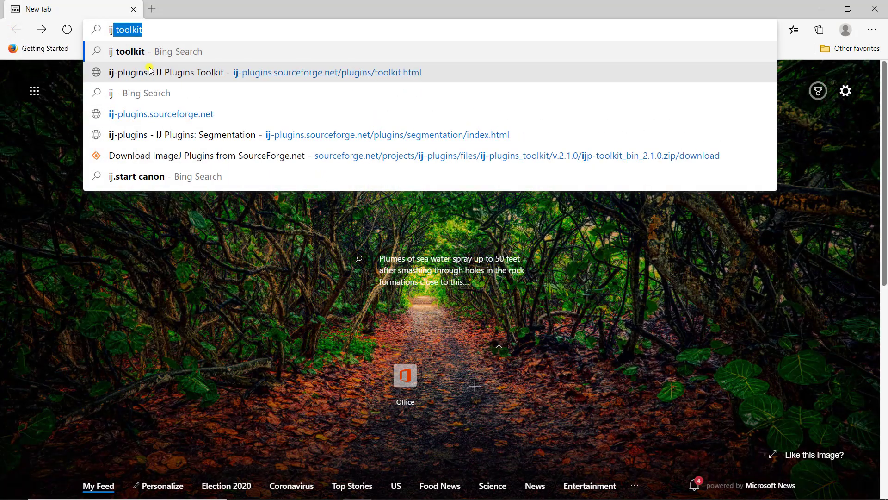
left_click(148, 52)
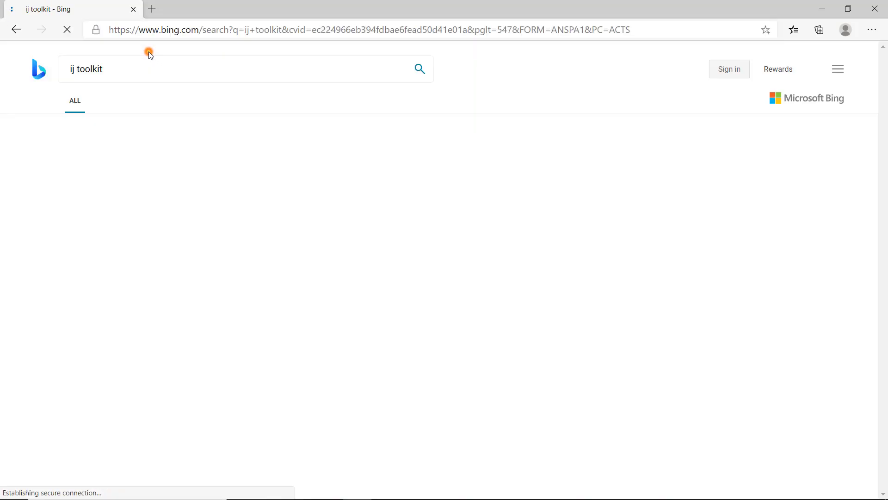
left_click(89, 320)
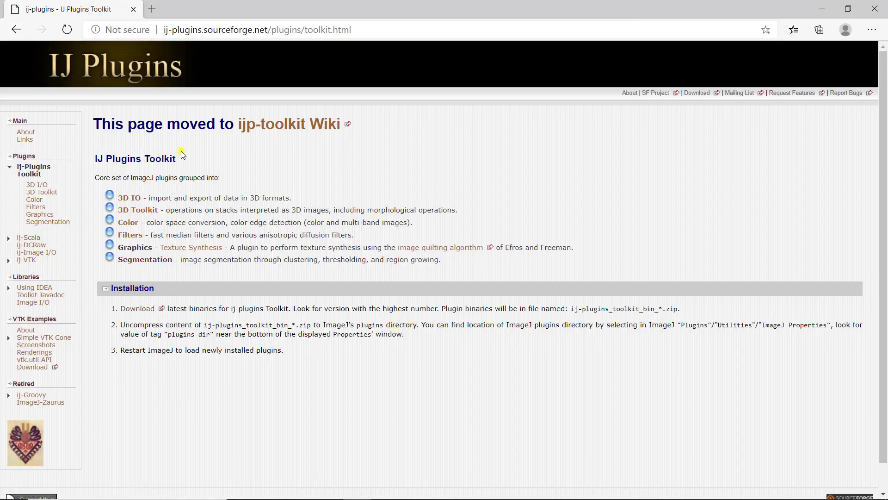
Review the plugins available in the toolkit's Segmentation group and return to the toolkit page.
left_click(159, 259)
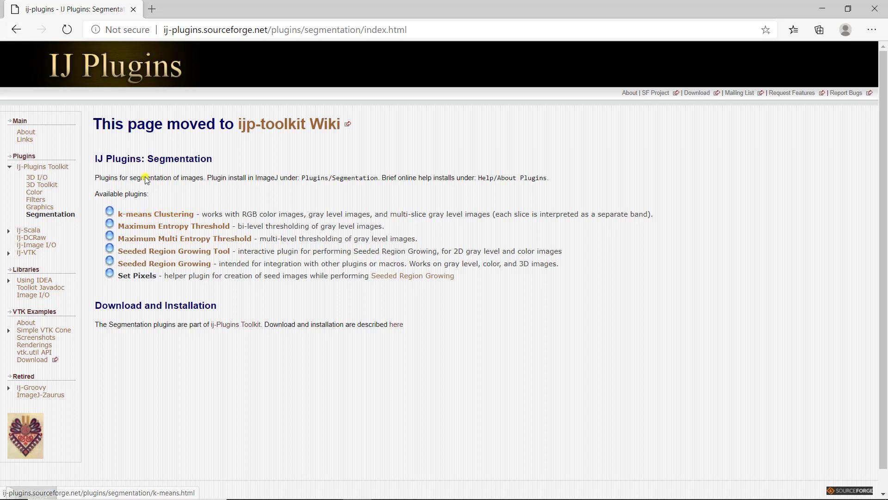
left_click(14, 30)
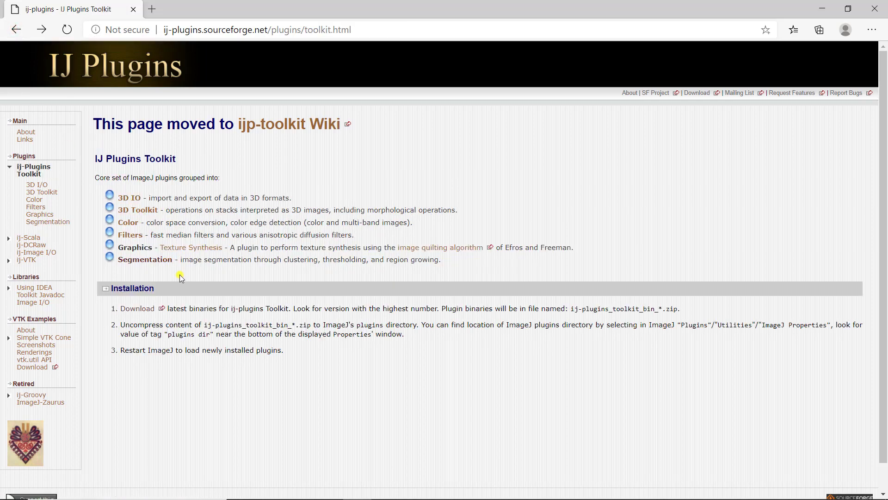
Download ijp-toolkit_bin_2.1.0.zip from the v.2.1.0 folder of the toolkit's SourceForge files.
left_click(148, 308)
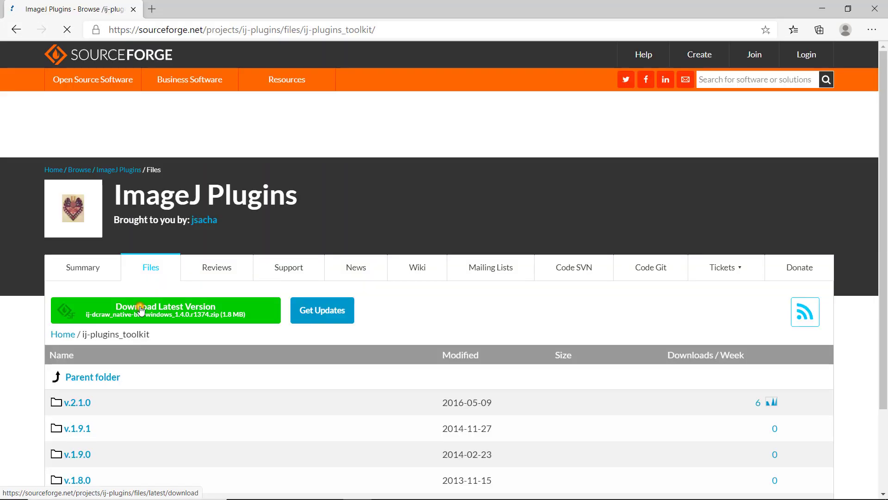
left_click(81, 402)
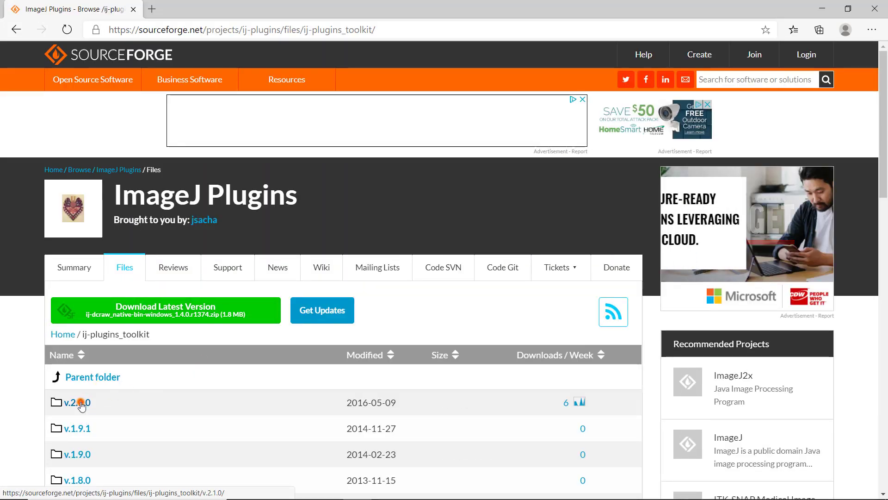
left_click(79, 429)
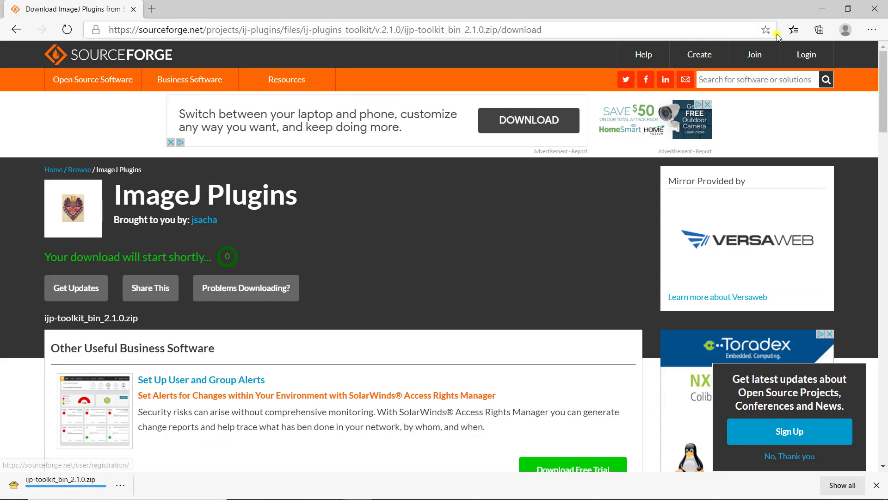
Switch to File Explorer and extract the ijp-toolkit_bin_2.1.0 archive in Downloads using PeaZip's smart extraction.
left_click(828, 13)
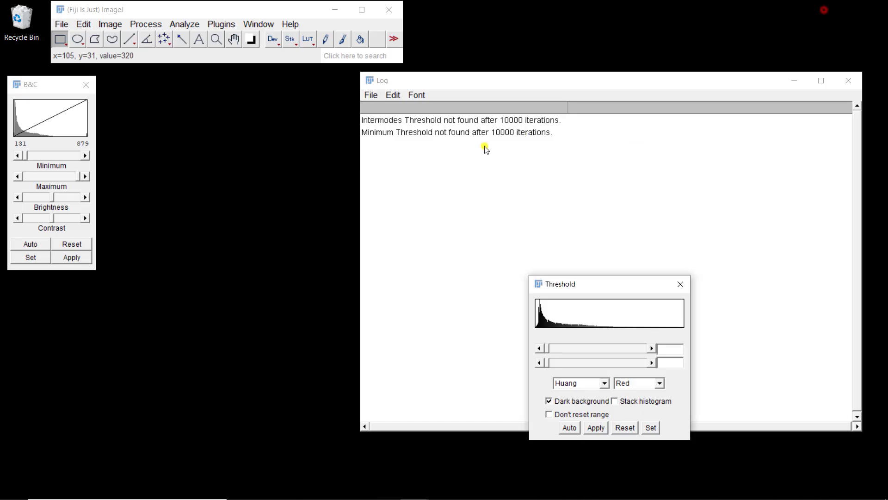
key("super+e")
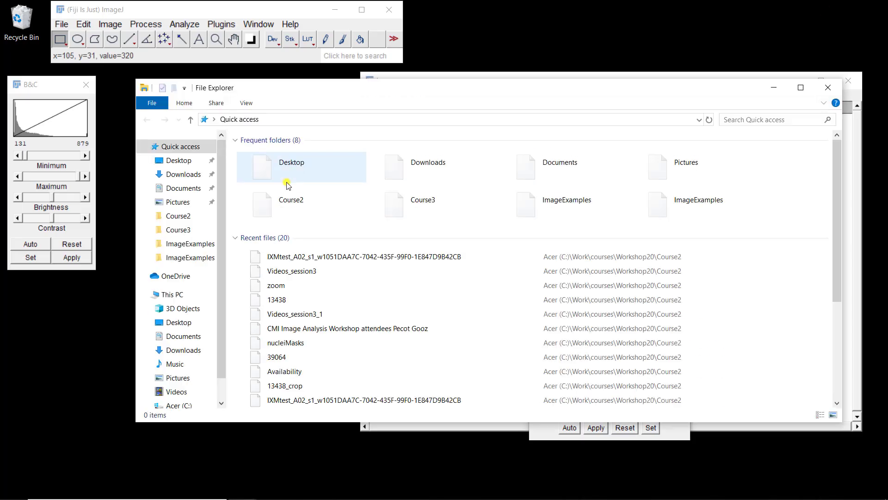
left_click(192, 172)
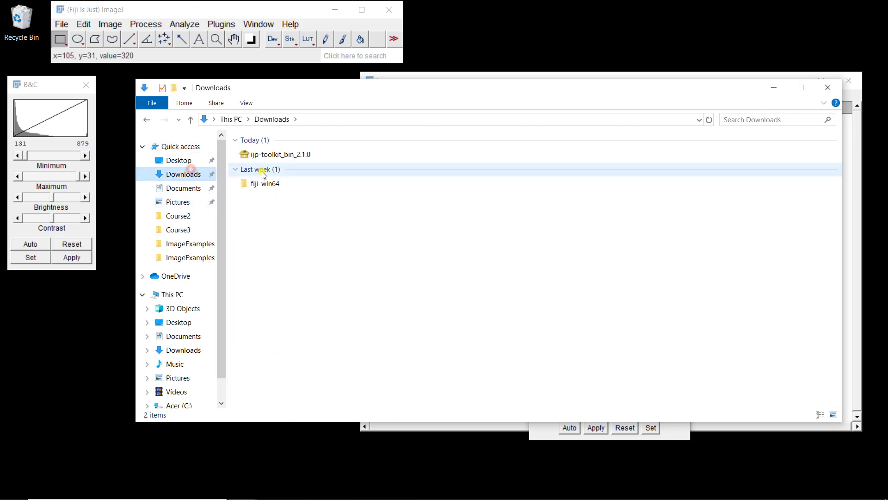
right_click(277, 155)
mouse_move(290, 175)
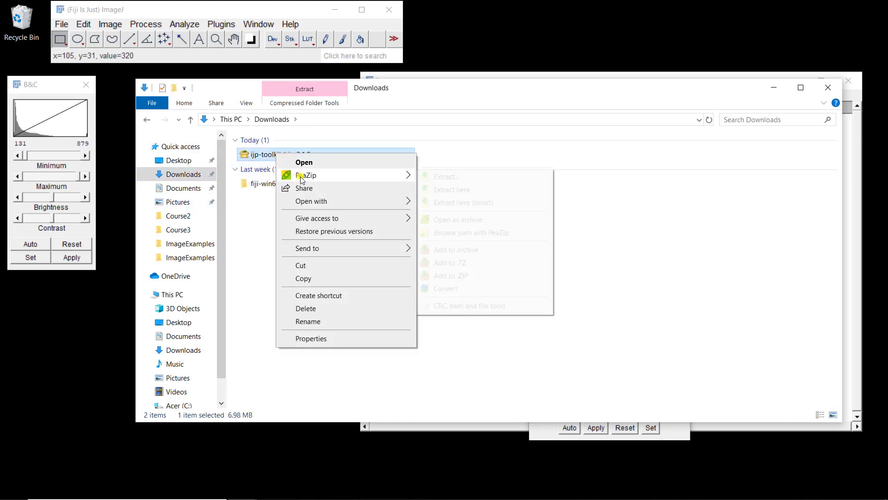
left_click(454, 203)
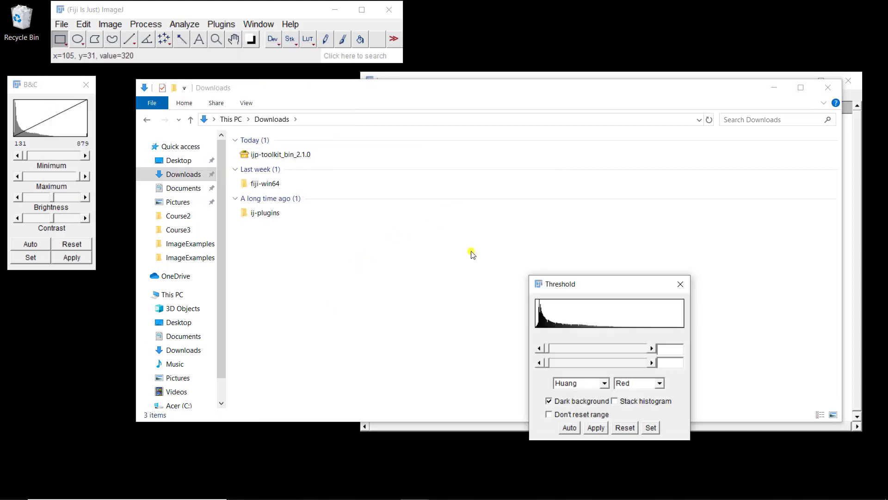
Copy ijp-toolkit_2.12.0-M4-2.1.0 from the extracted ij-plugins folder into the plugins folder of fiji-win64's Fiji.app.
double_click(271, 213)
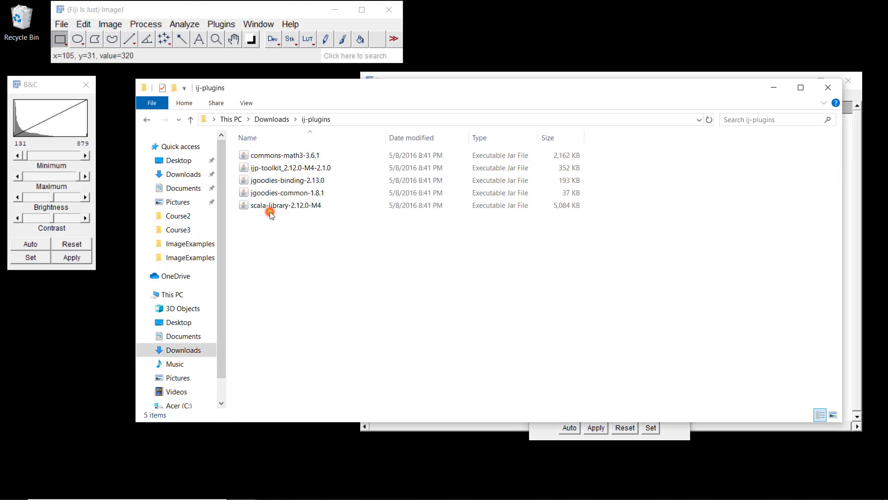
left_click(273, 168)
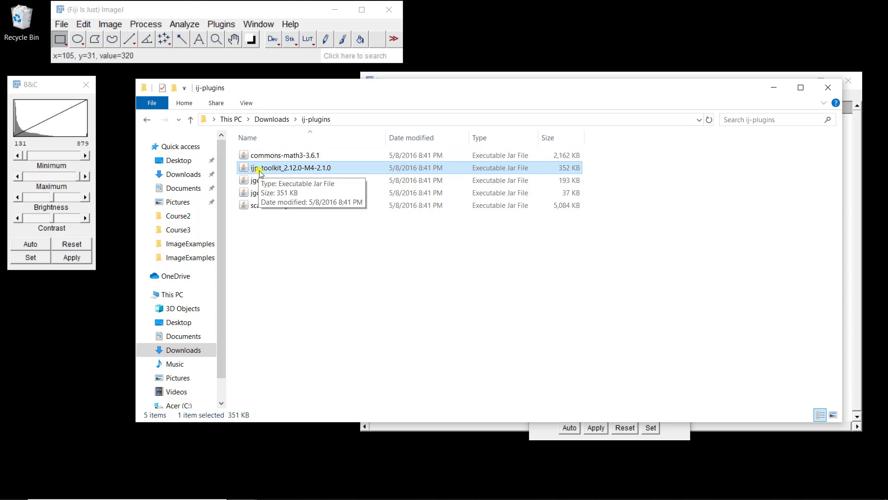
left_click(275, 120)
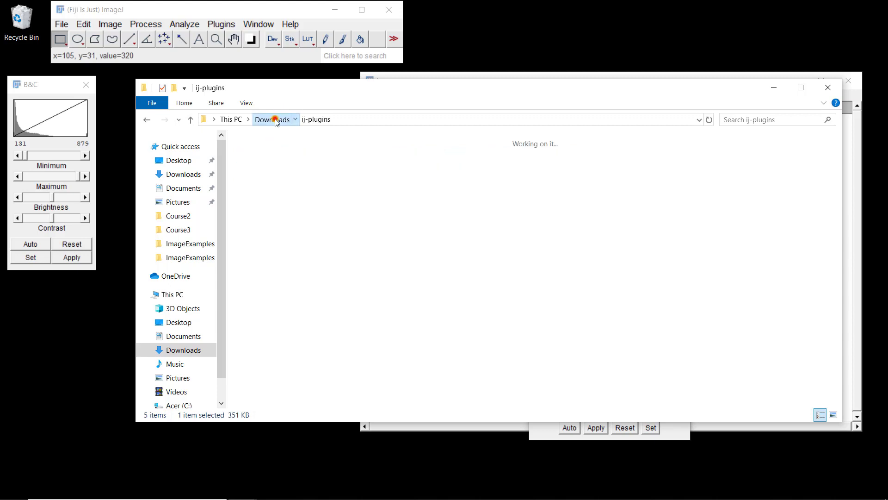
double_click(258, 181)
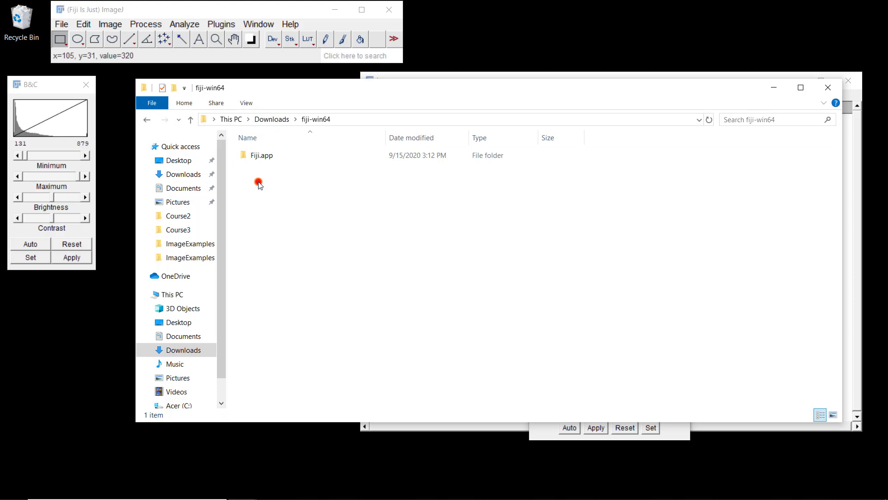
double_click(261, 156)
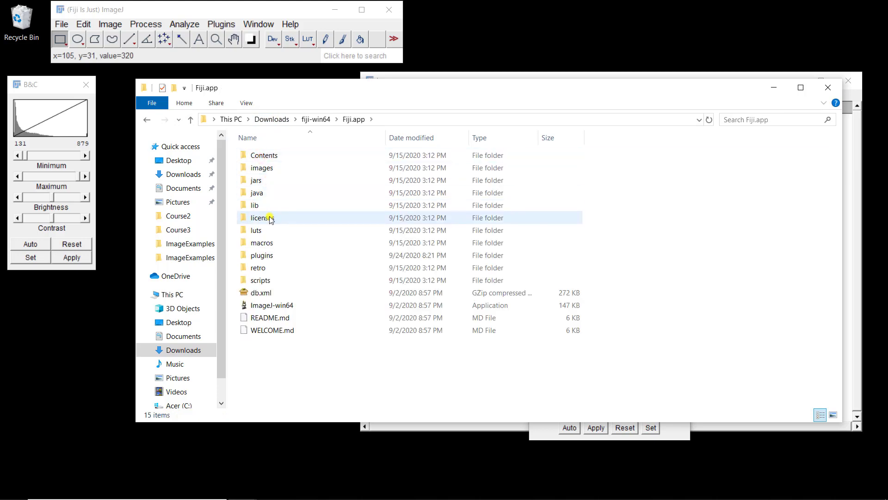
left_click(261, 257)
double_click(261, 257)
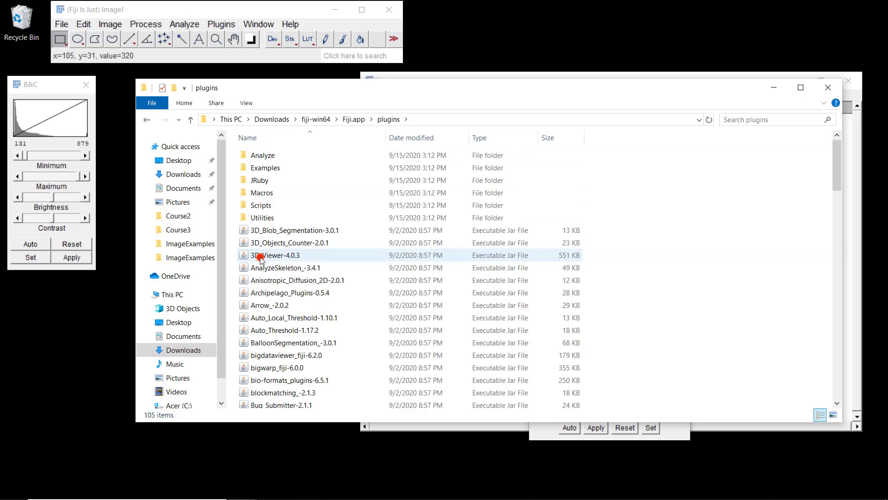
key("ctrl+v")
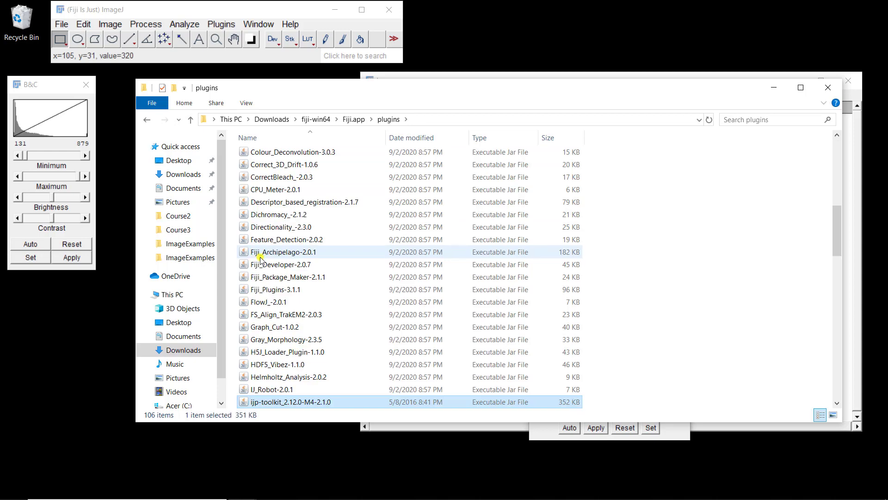
Restart Fiji by closing it and launching ImageJ-win64 from the Fiji.app folder, then minimise File Explorer.
left_click(353, 119)
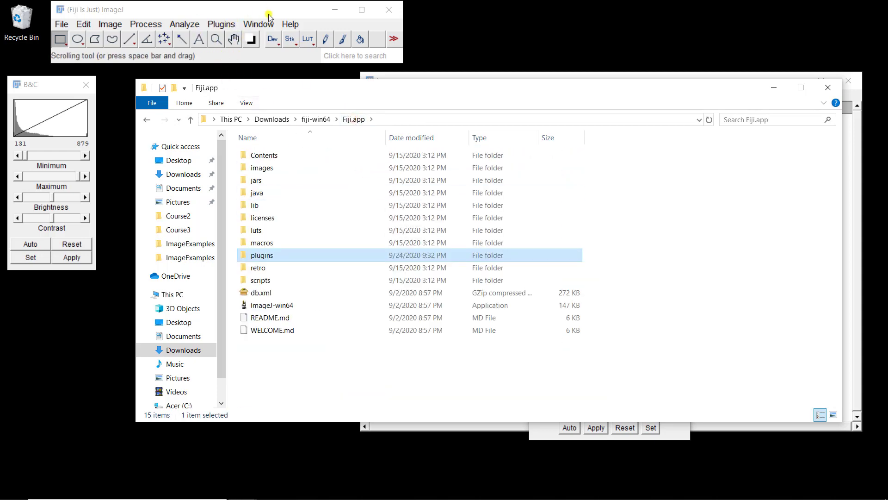
left_click(390, 15)
double_click(256, 306)
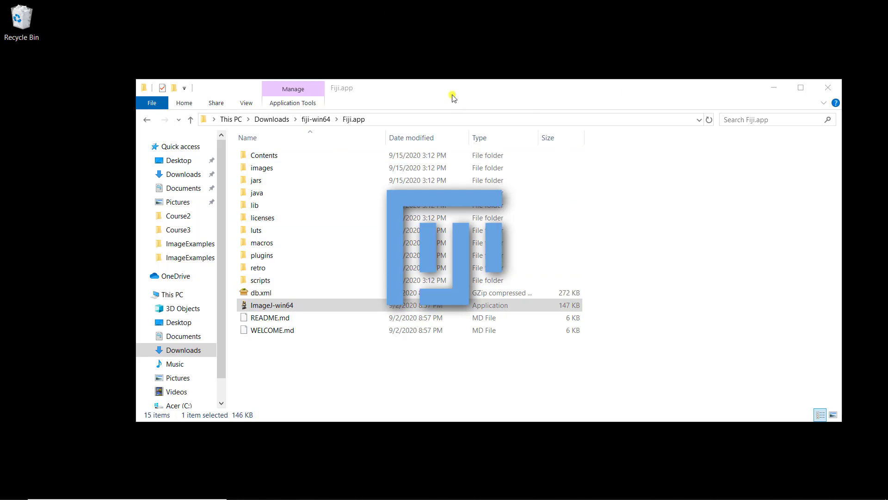
left_click(774, 89)
Look through Fiji's Segmentation plugins for the newly installed toolkit entries.
left_click(228, 32)
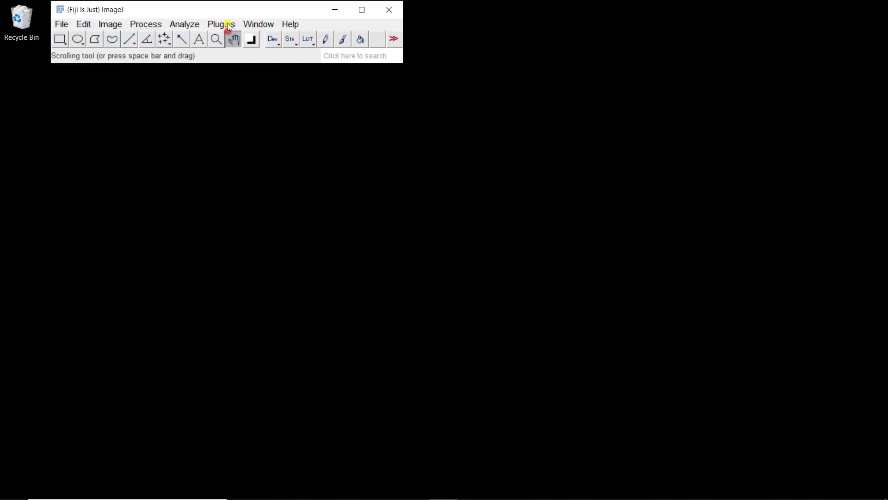
left_click(228, 23)
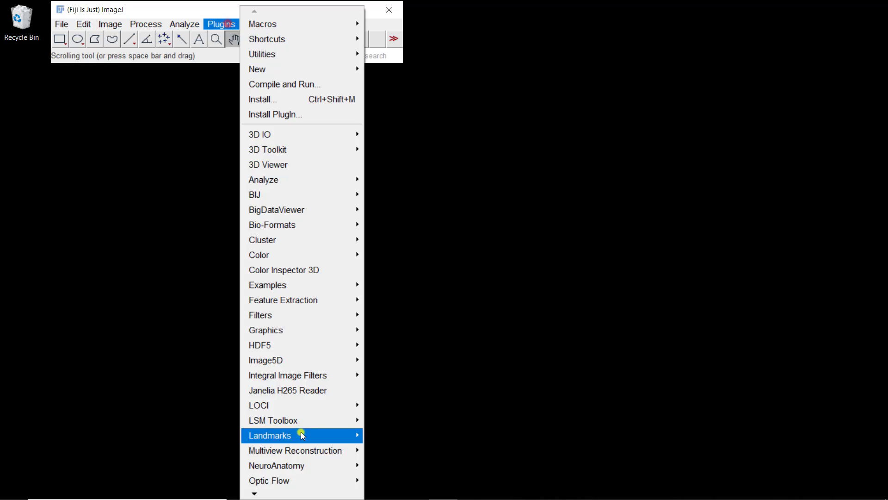
left_click(265, 494)
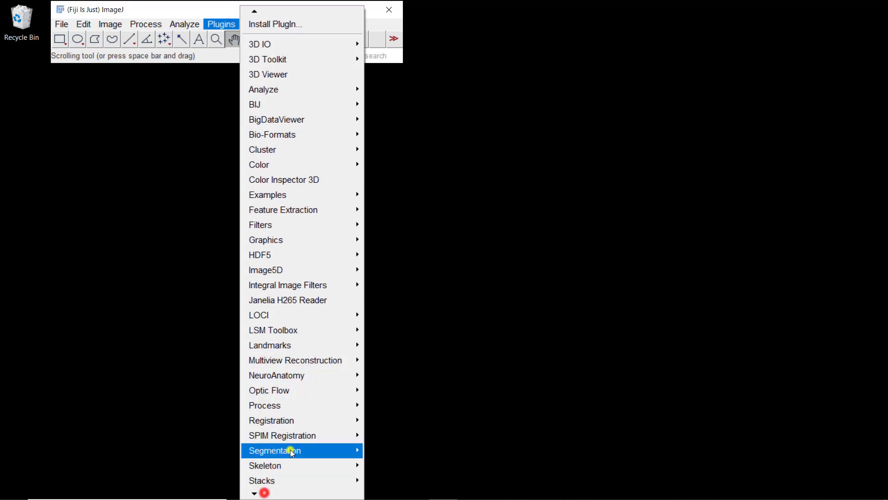
mouse_move(353, 451)
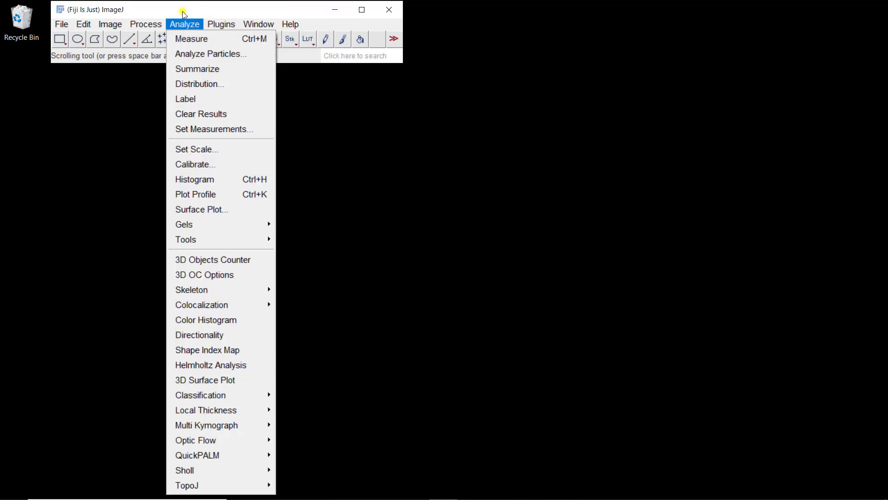
left_click(183, 12)
Open the IXMtest_A02_s1 nuclei image and place its window clear of the main Fiji window.
key("ctrl+o")
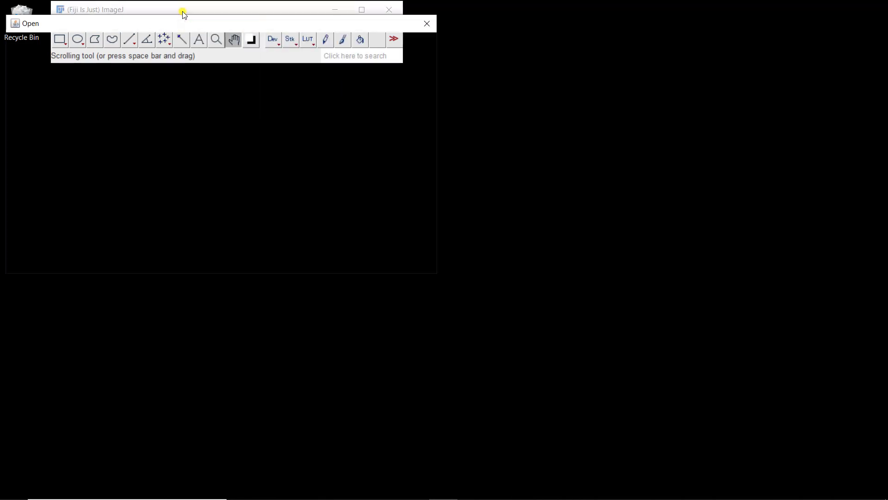
double_click(276, 94)
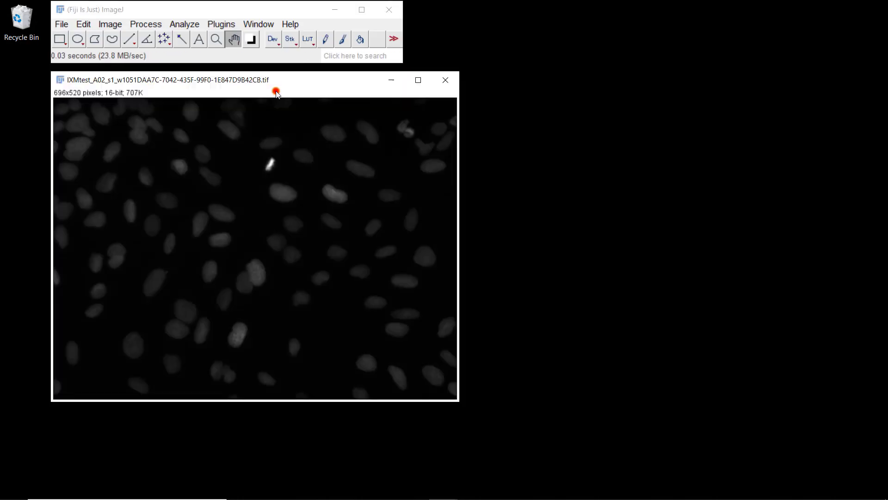
left_click_drag(267, 83, 358, 94)
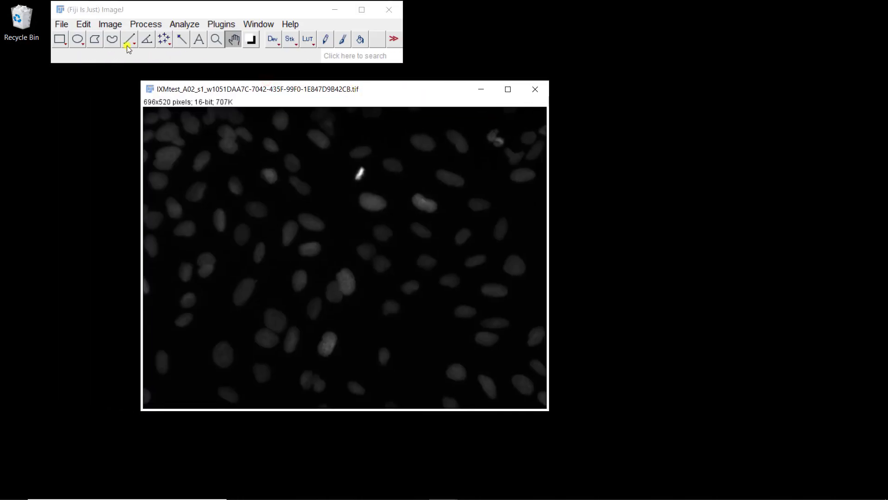
Brighten the nuclei image by lowering its maximum display value to about 1606 in Brightness/Contrast.
left_click(110, 24)
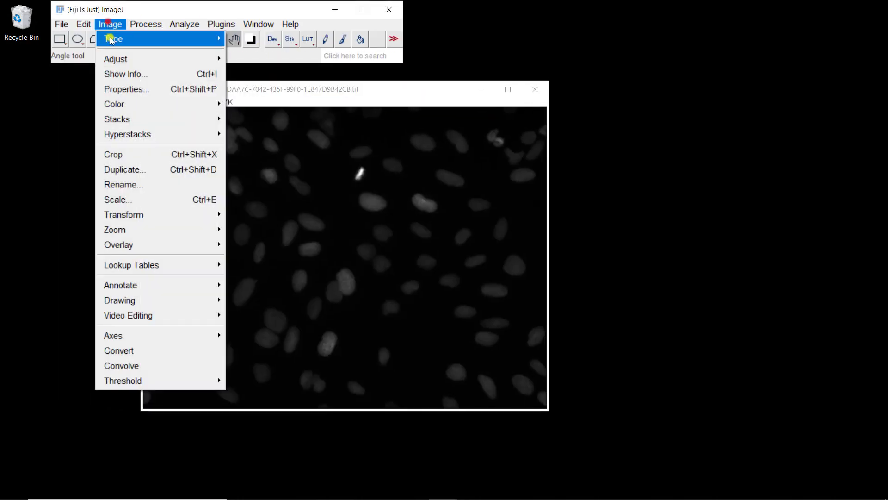
mouse_move(174, 65)
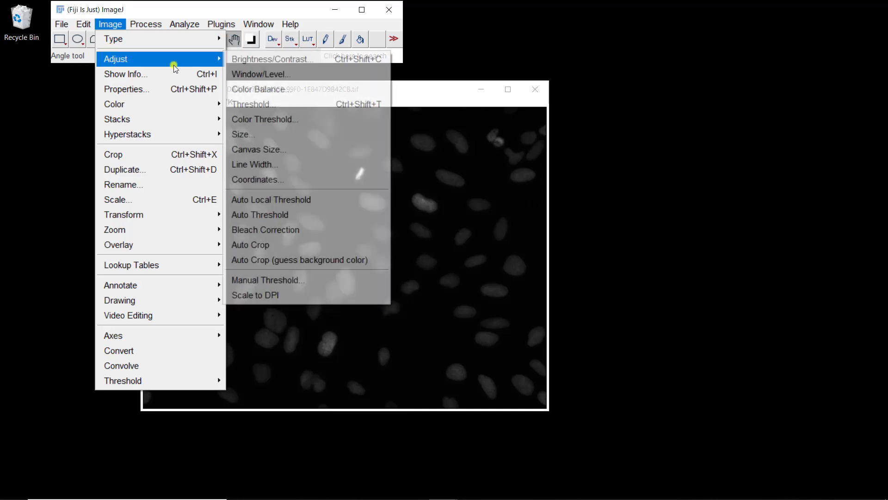
left_click(237, 64)
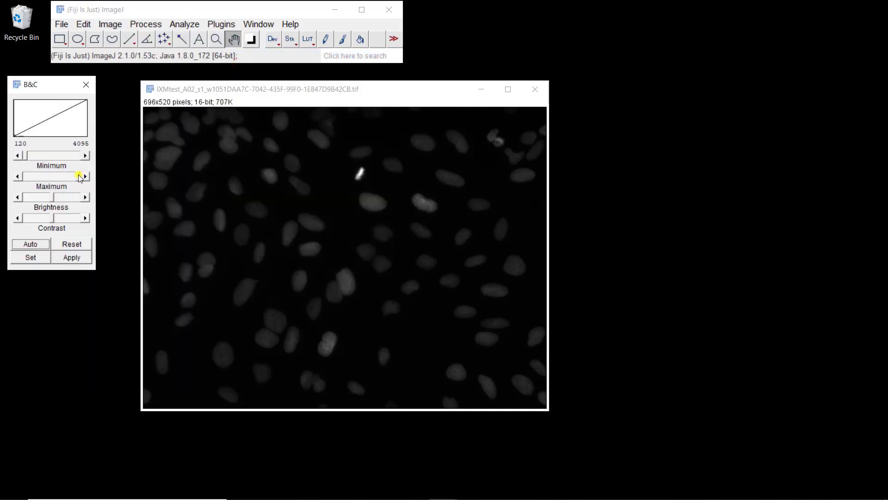
left_click_drag(80, 176, 45, 176)
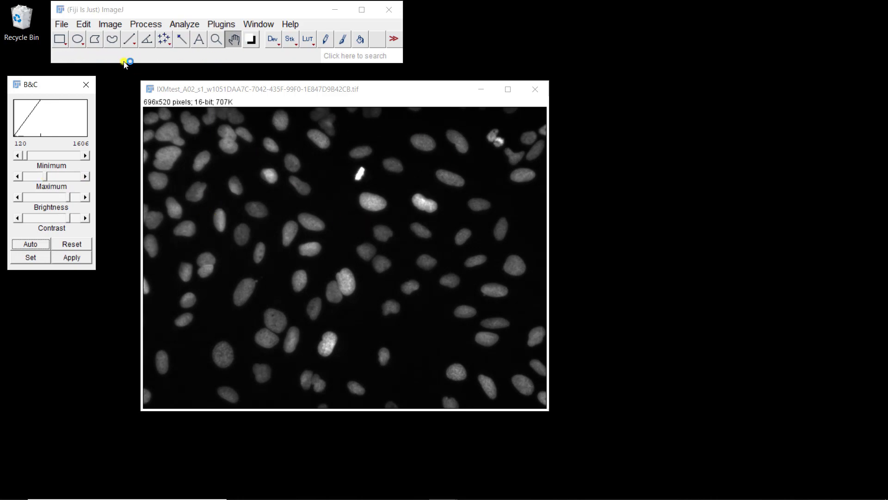
Draw a rectangular selection around the large nucleus just below the brightest spot and open Level Sets segmentation, keeping the image uncovered.
left_click(62, 41)
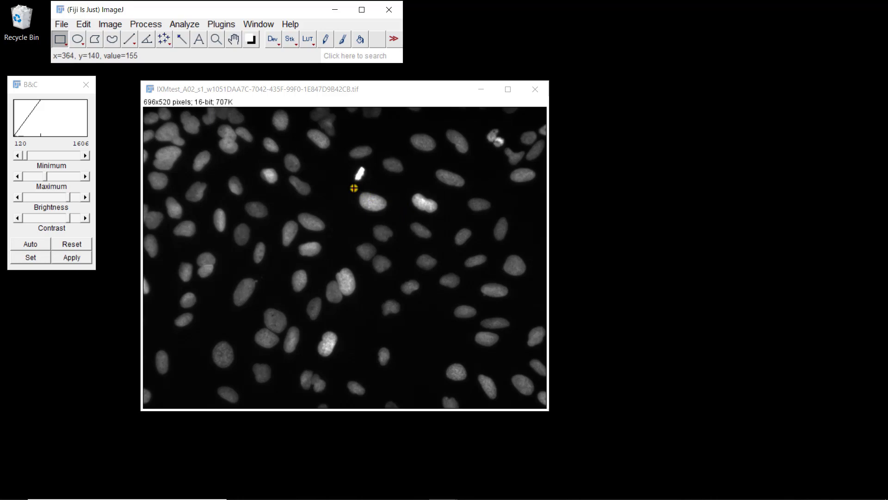
left_click_drag(354, 188, 392, 216)
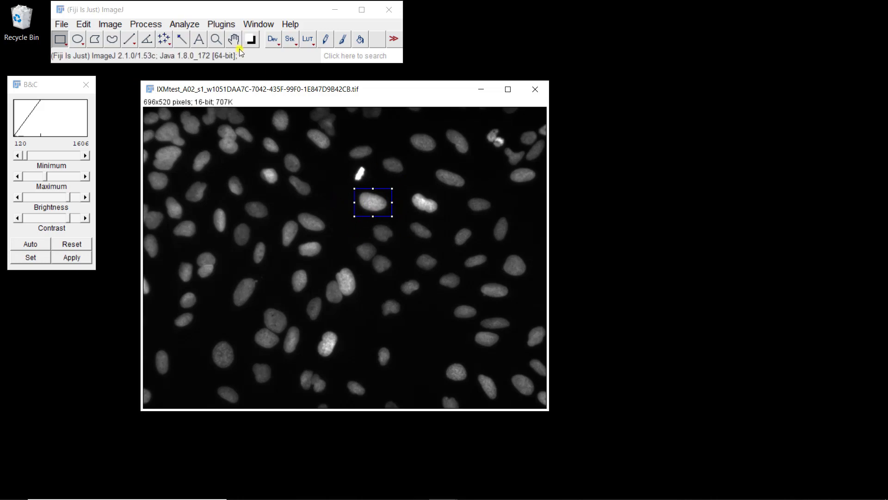
left_click(223, 25)
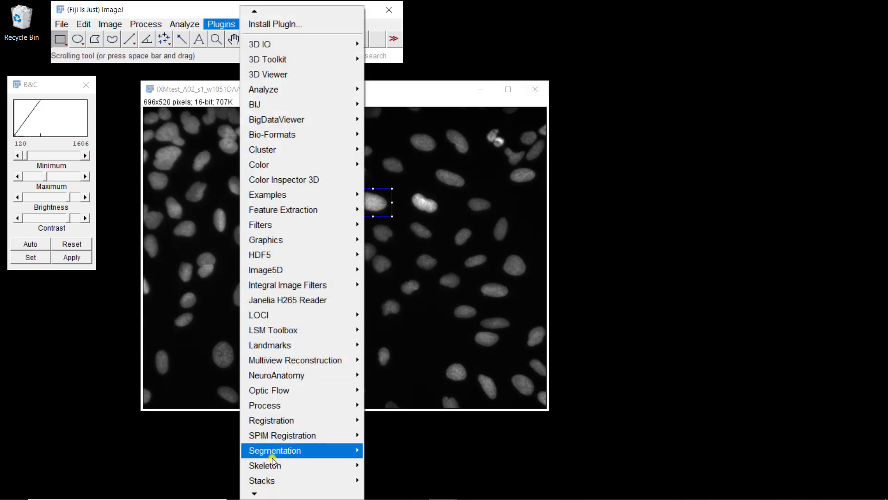
mouse_move(278, 453)
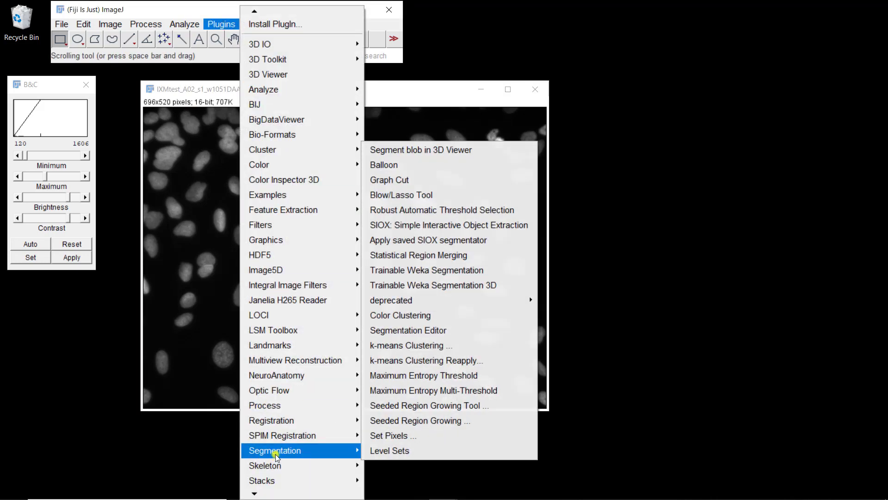
left_click(383, 451)
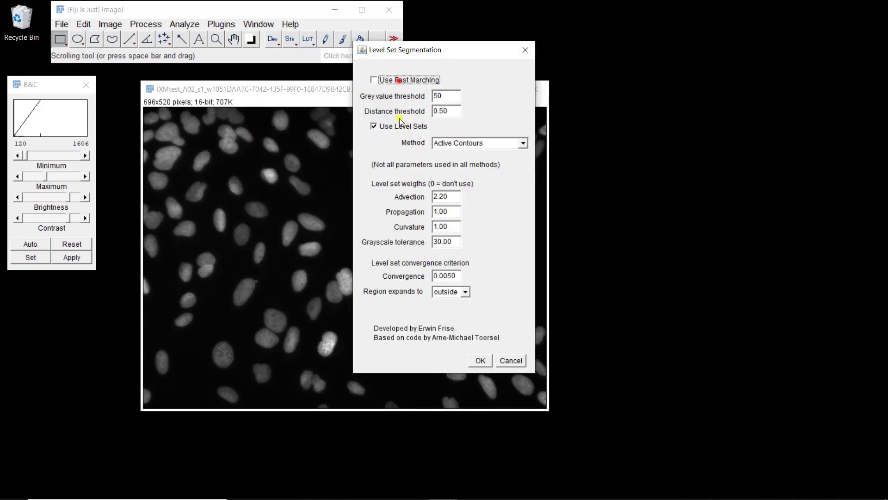
left_click_drag(433, 48, 663, 60)
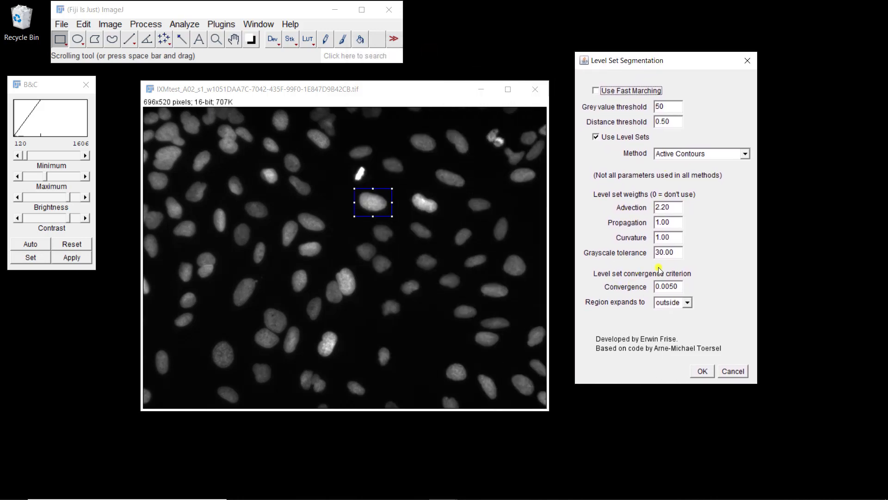
Set the level set curvature to 0.25 and grayscale tolerance to 100, review the convergence criterion, and run the Active Contours segmentation.
double_click(667, 237)
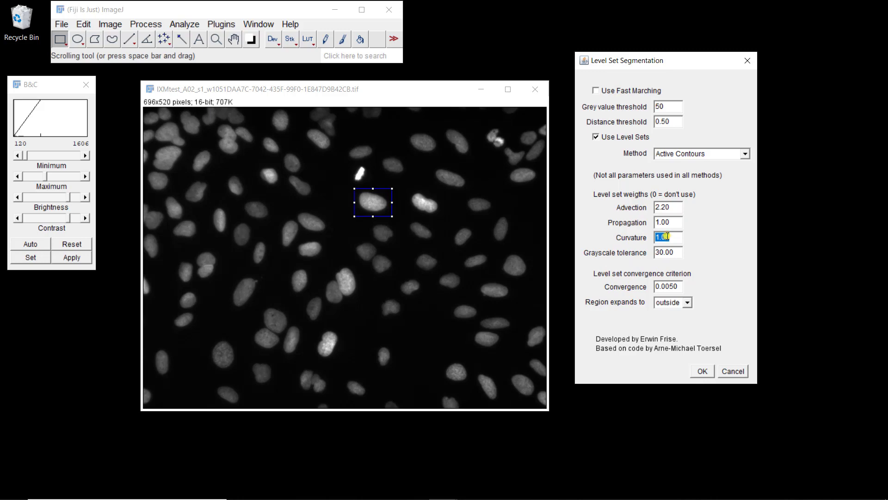
type("0")
double_click(665, 251)
type("1")
left_click(669, 286)
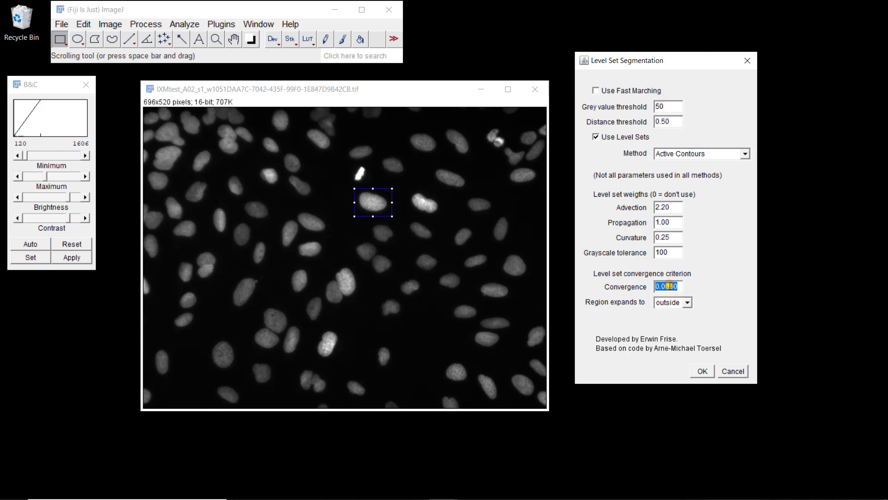
left_click(669, 286)
left_click(702, 372)
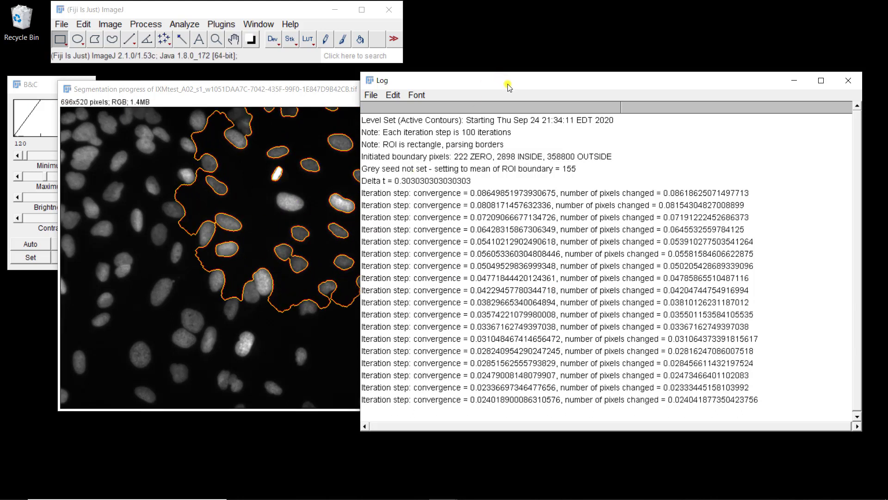
Arrange the segmentation mask and segmentation progress windows to compare the detected outlines with the original nuclei image.
left_click(247, 92)
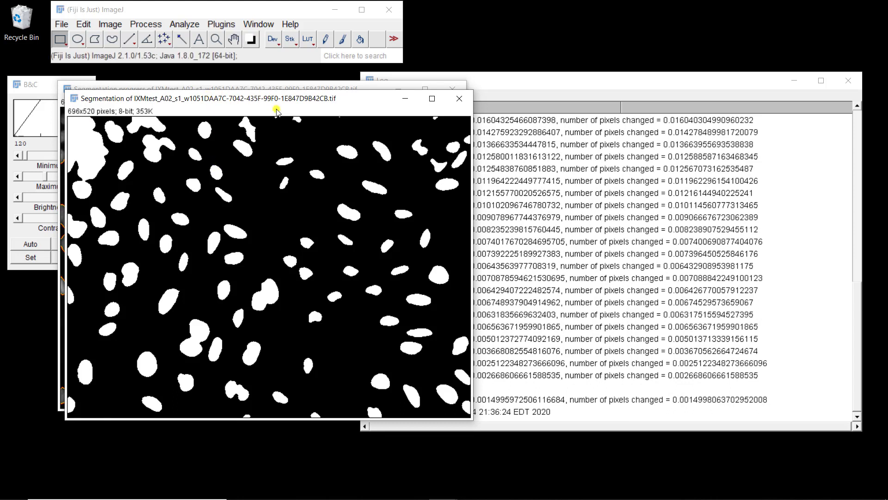
left_click_drag(266, 103, 632, 94)
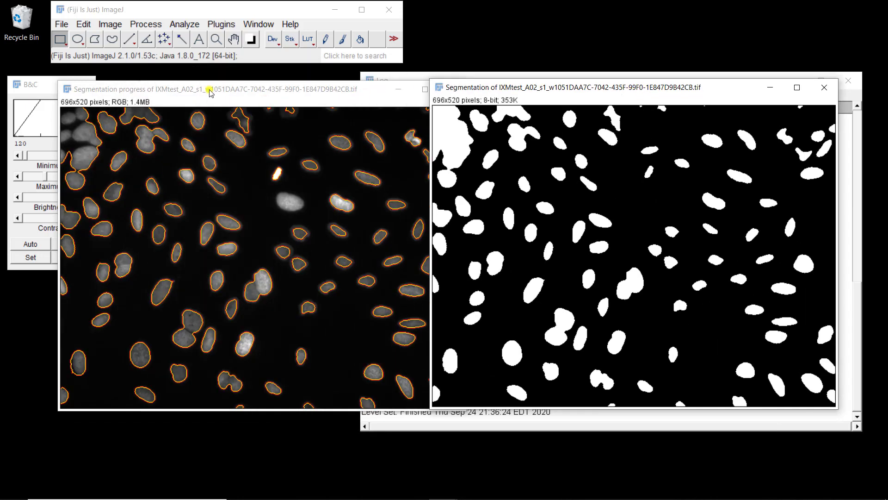
left_click_drag(209, 93, 394, 109)
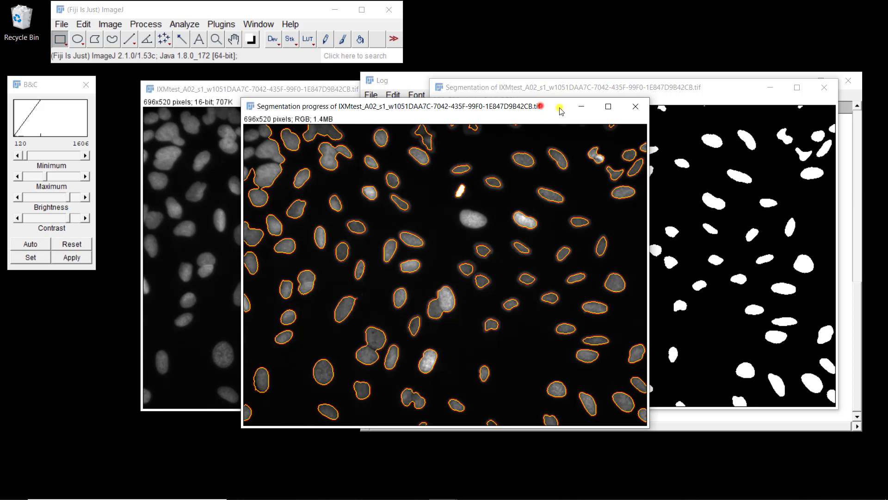
left_click_drag(561, 107, 757, 143)
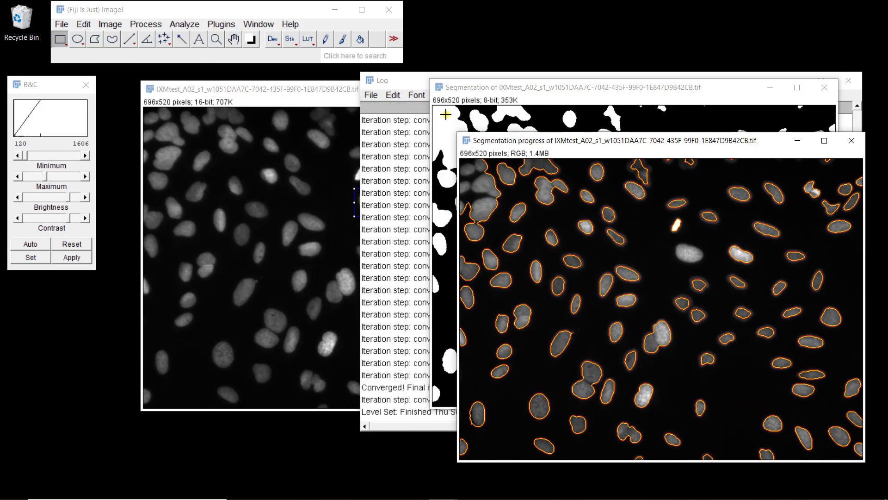
Run Level Sets segmentation with Active Contours on the boxed large nucleus of the original image, setting the region to expand inside.
left_click(324, 89)
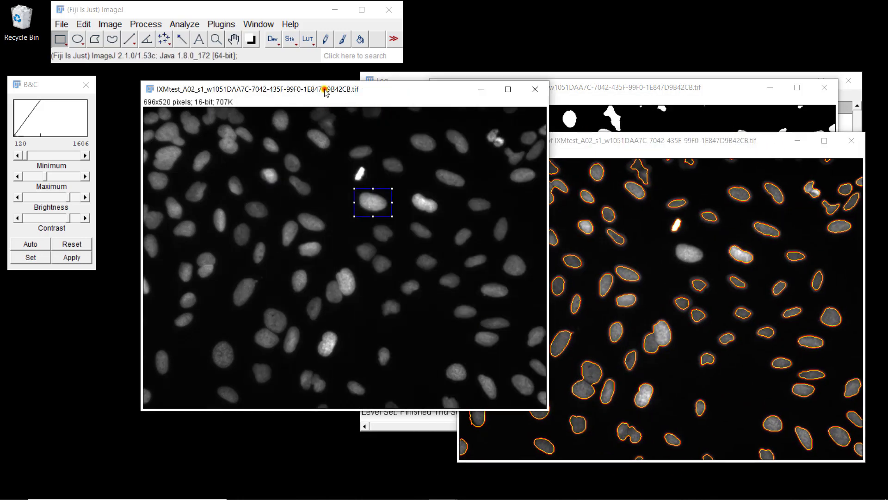
left_click(221, 24)
mouse_move(276, 150)
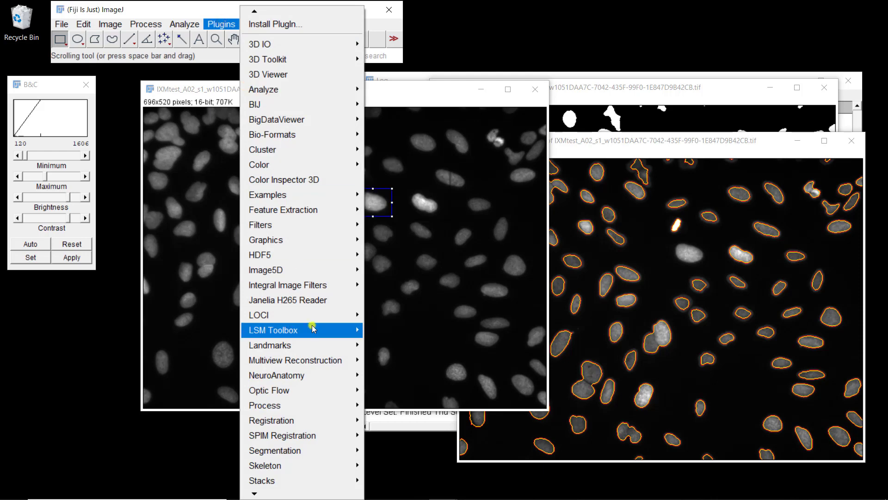
mouse_move(337, 450)
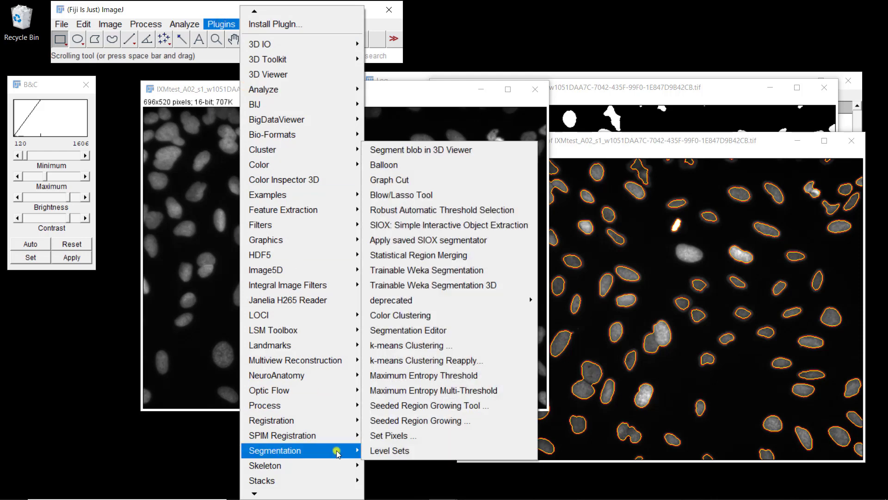
left_click(373, 450)
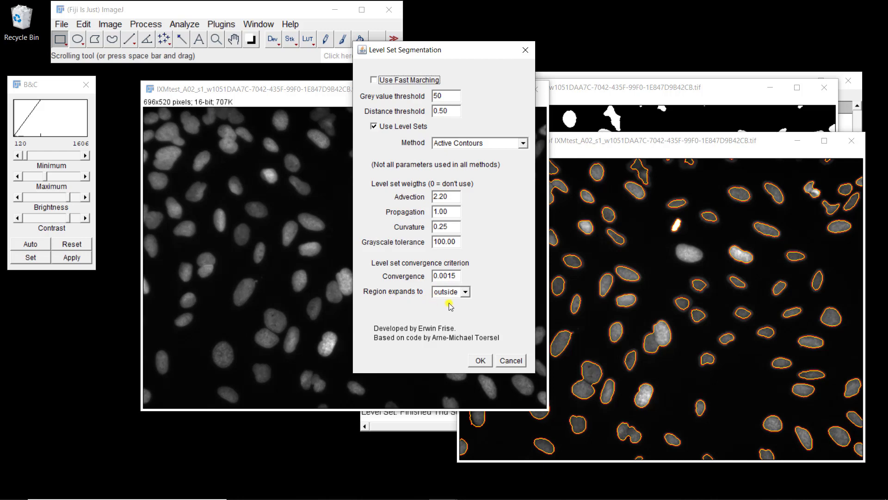
left_click(465, 292)
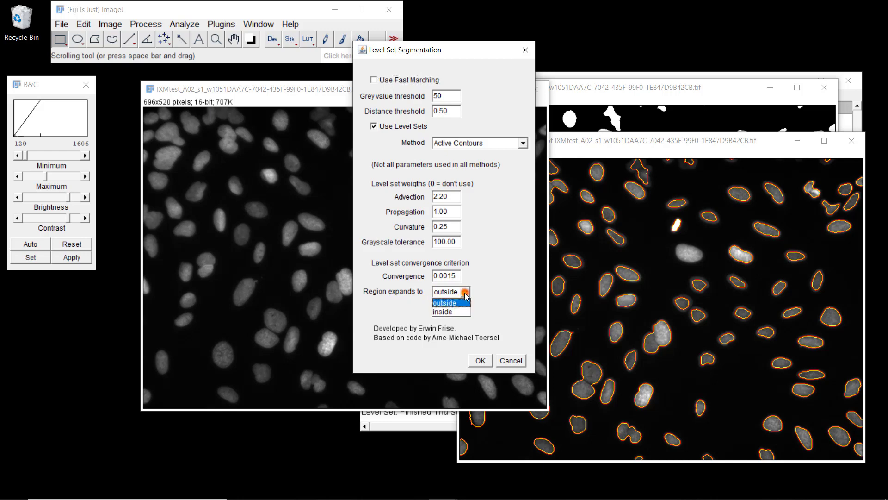
left_click(447, 312)
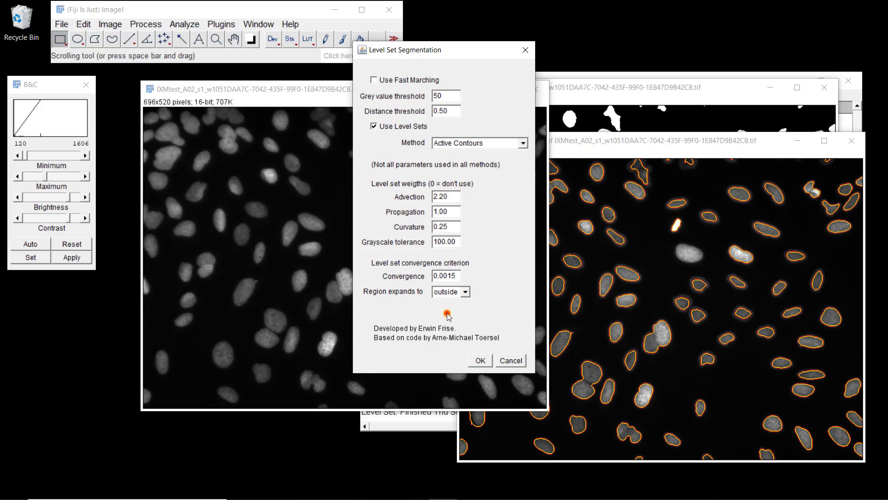
left_click(481, 361)
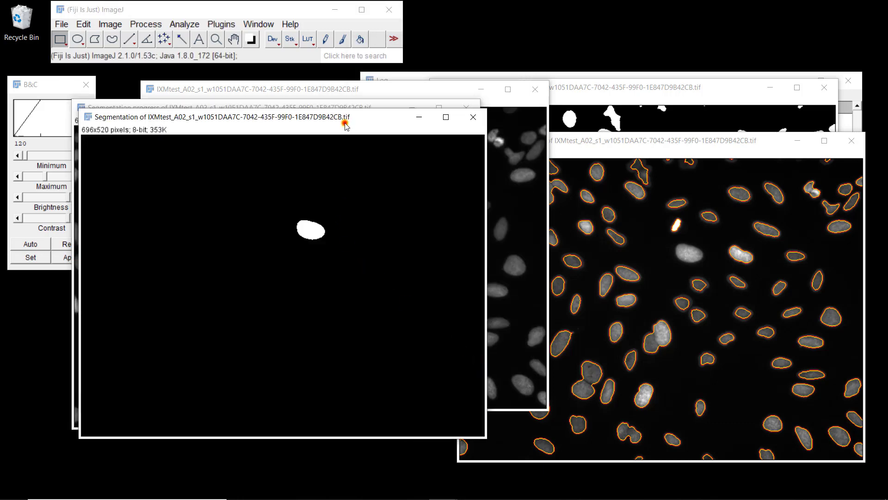
Close the single-nucleus mask and move its segmentation progress image aside, bringing the original image and the first full mask forward for comparison.
left_click_drag(345, 125, 683, 95)
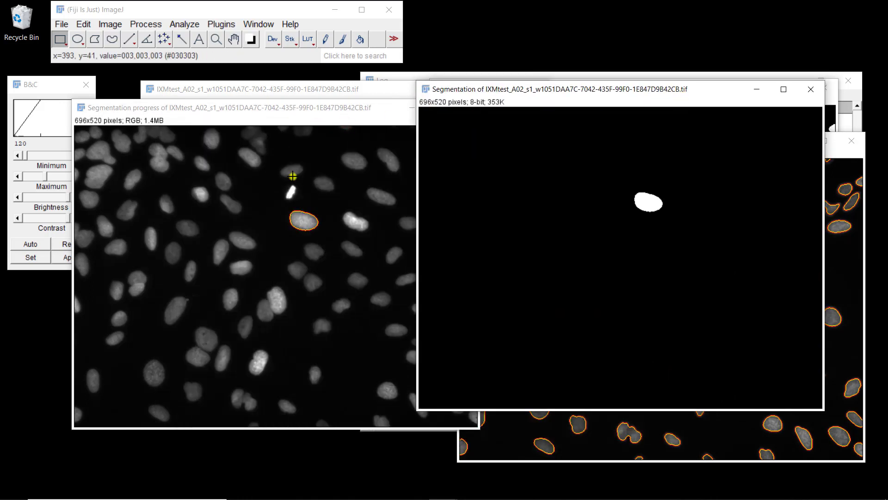
left_click(811, 91)
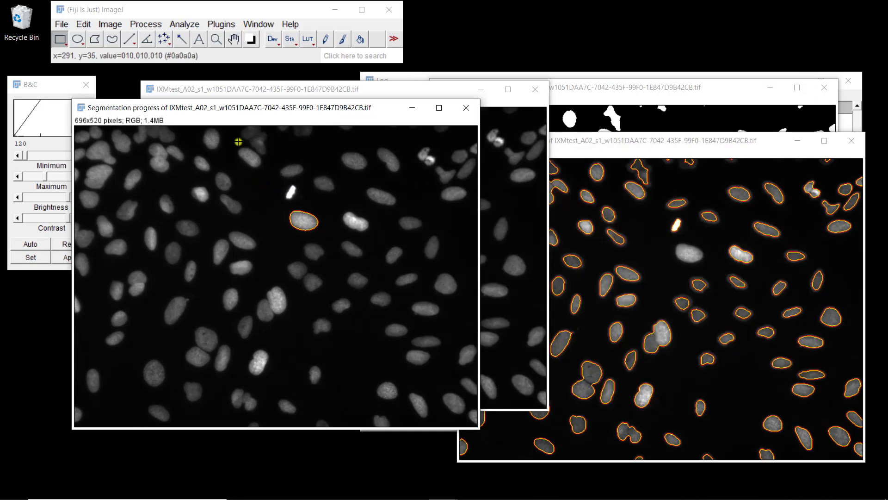
left_click_drag(279, 109, 472, 145)
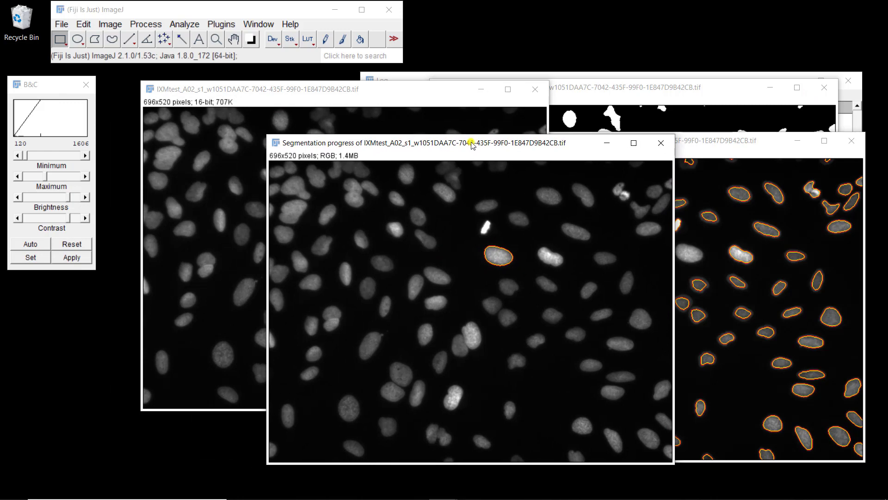
left_click(302, 95)
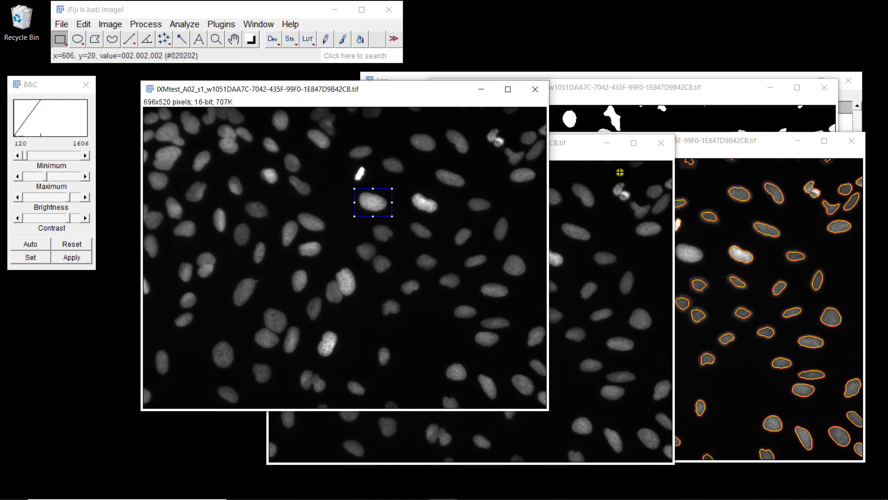
left_click(633, 91)
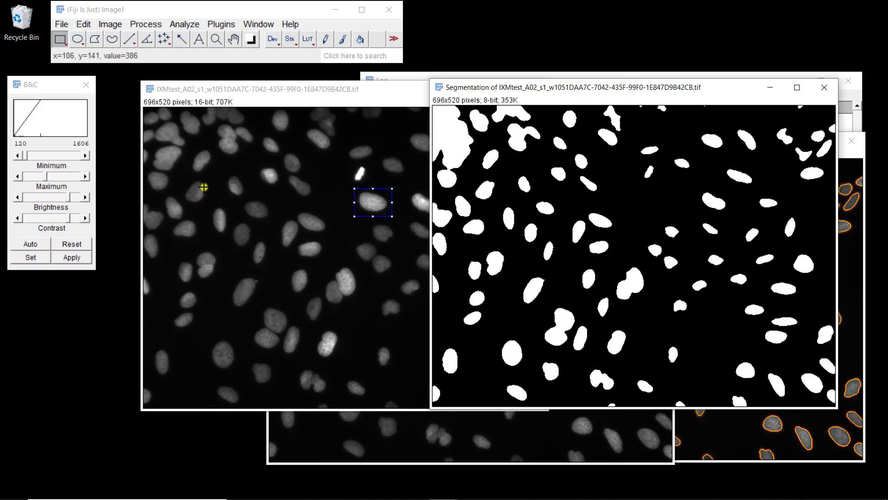
Replace the selection on the original image with a rectangle about 108 by 160 pixels around the clustered nuclei in its upper-left corner.
right_click(208, 206)
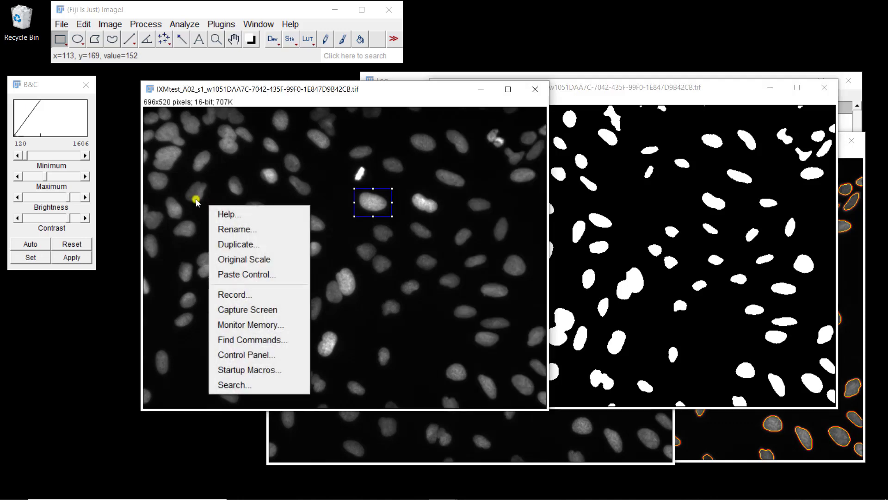
left_click(195, 200)
right_click(206, 202)
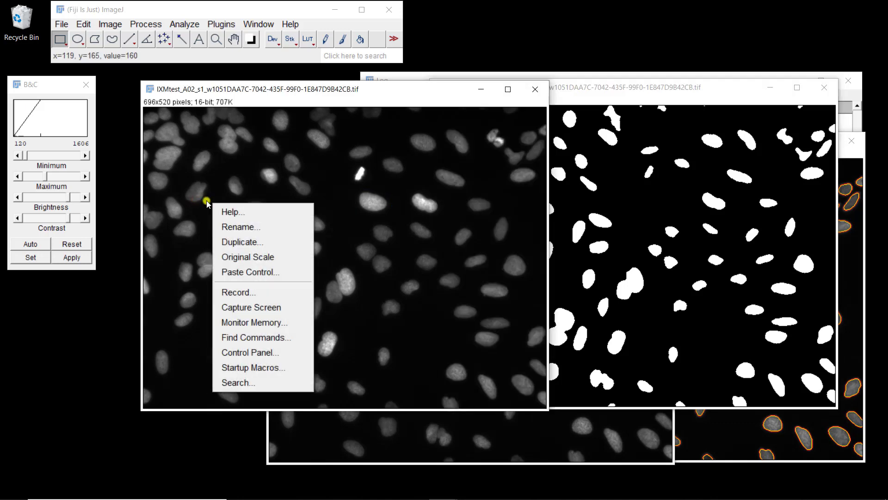
left_click(207, 202)
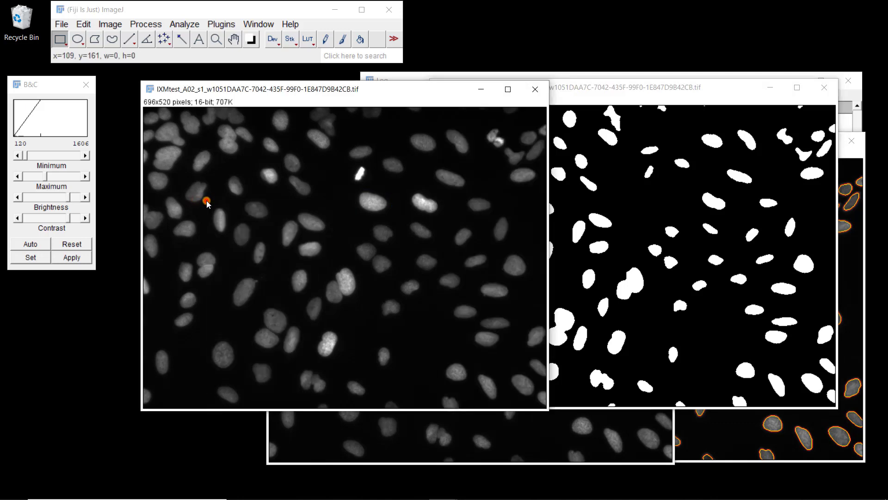
left_click_drag(206, 203, 144, 108)
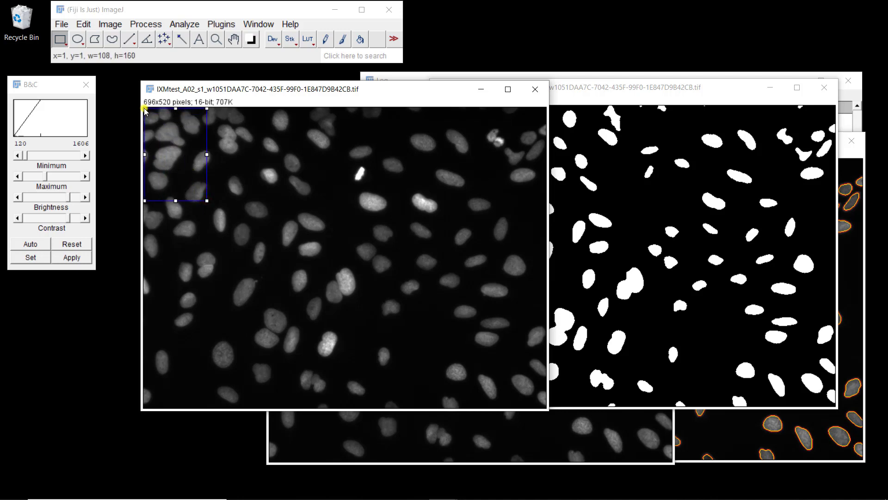
Run Level Sets with unchanged settings on the clustered nuclei and move the segmentation progress image clear of the original.
left_click(228, 22)
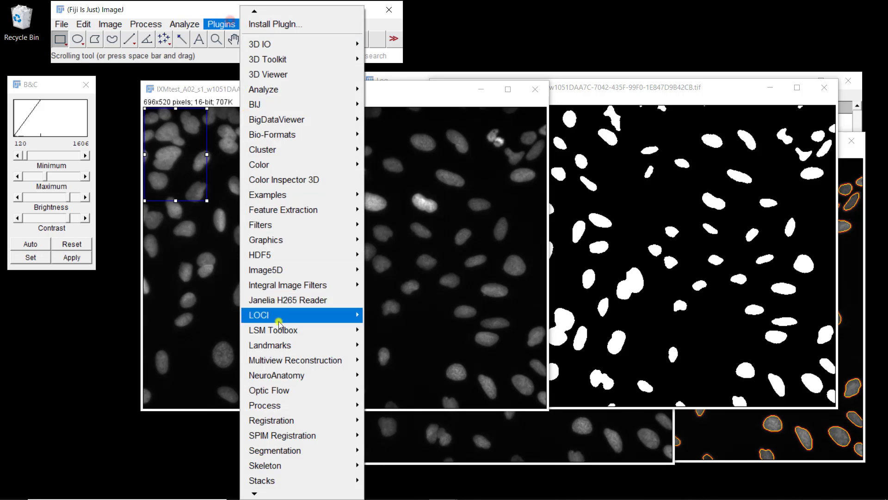
mouse_move(293, 451)
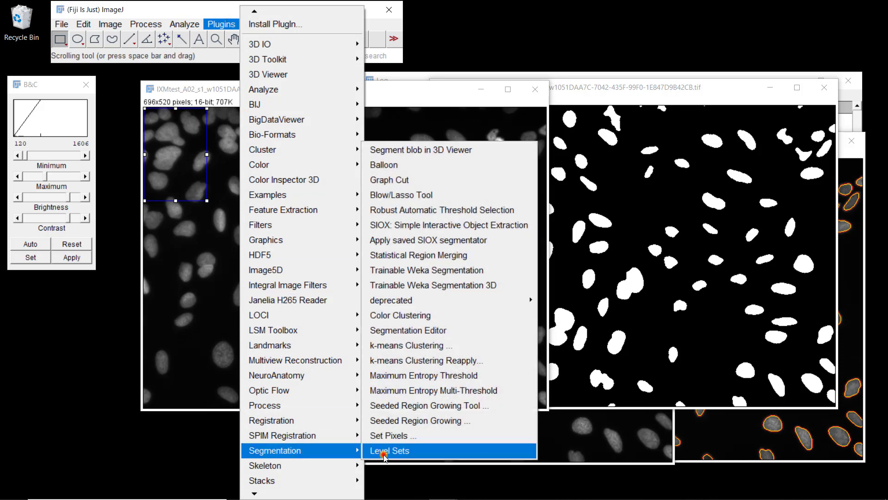
left_click(384, 451)
left_click(481, 362)
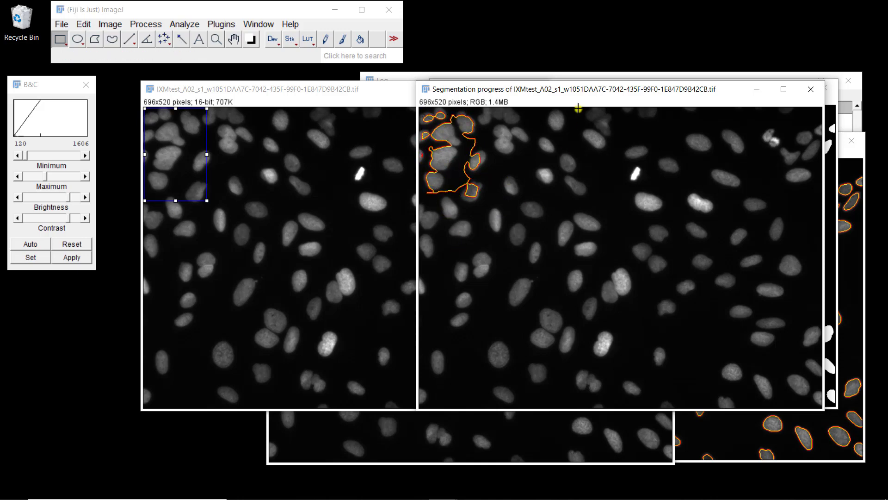
right_click(560, 93)
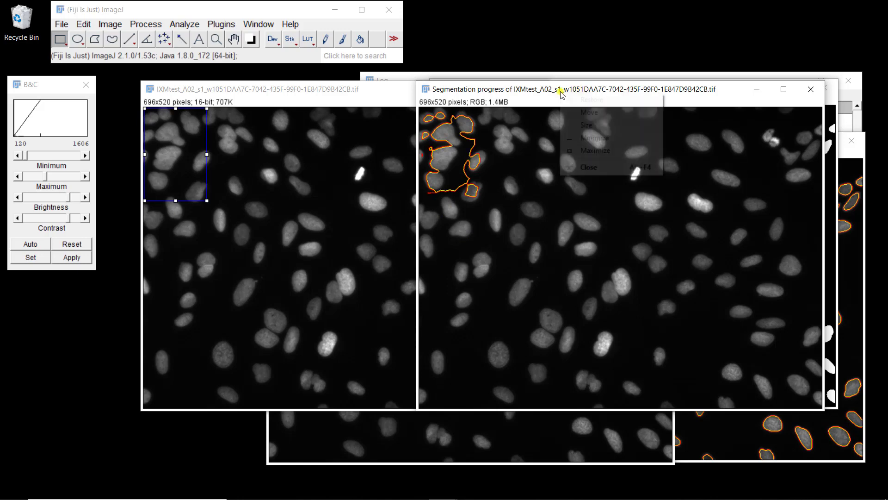
left_click(542, 93)
left_click_drag(541, 93, 153, 80)
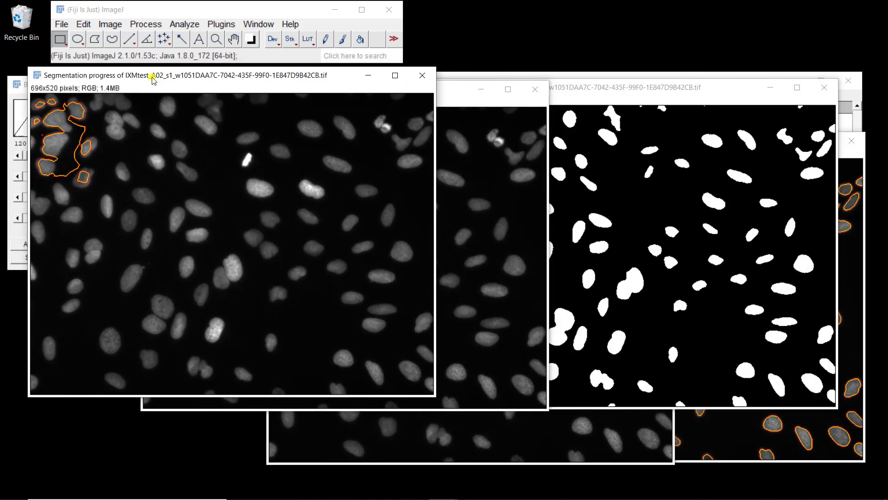
left_click(731, 423)
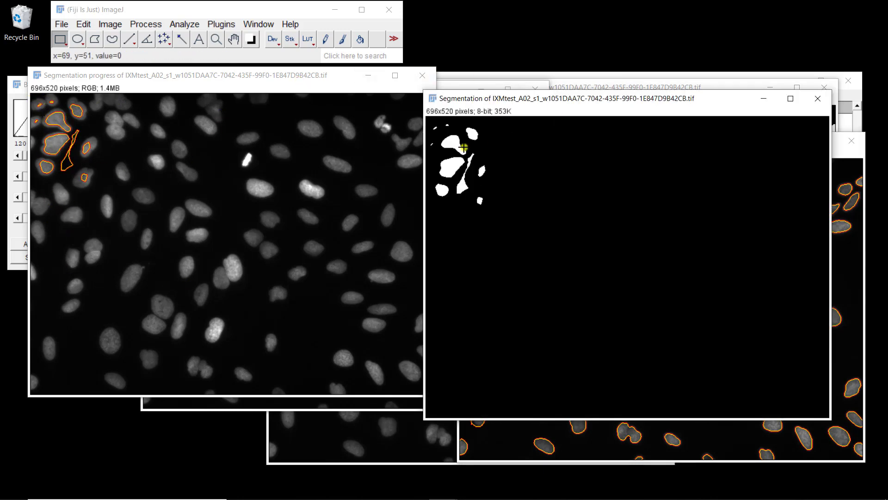
Close the mask and progress image of the clustered nuclei and enlarge the rectangular selection to cover nearly the whole original image.
left_click(818, 98)
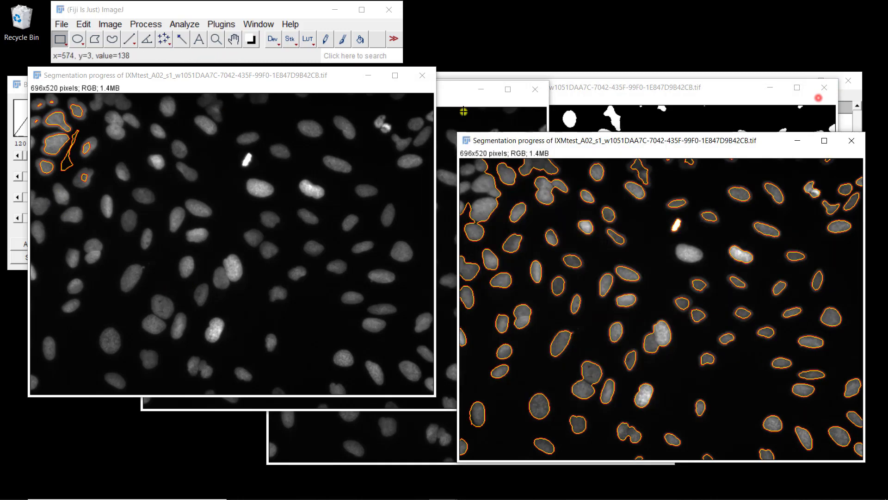
left_click(420, 77)
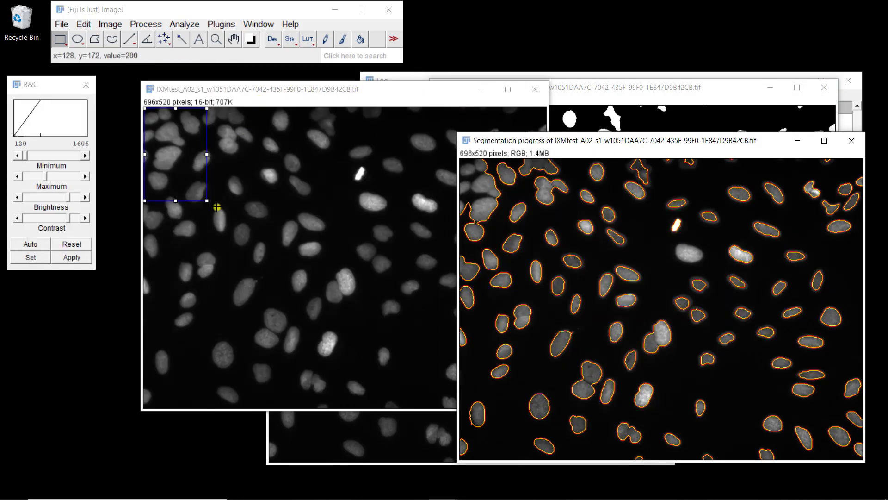
left_click(252, 90)
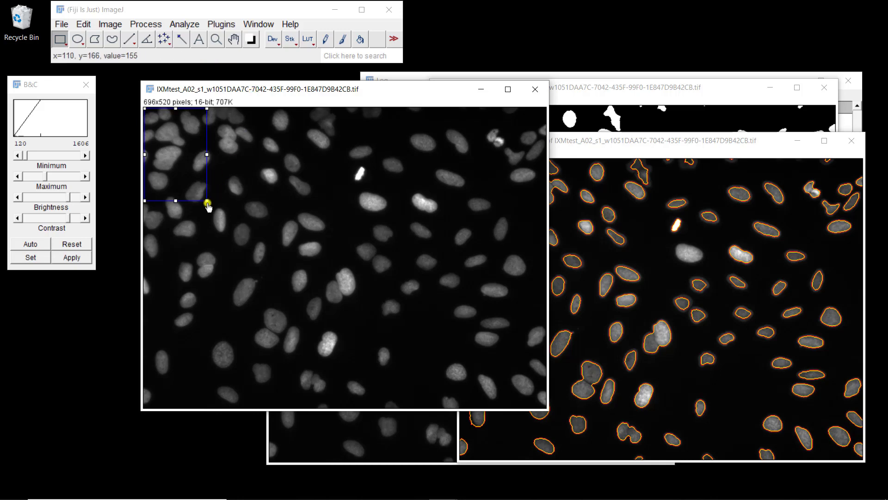
left_click_drag(207, 201, 546, 409)
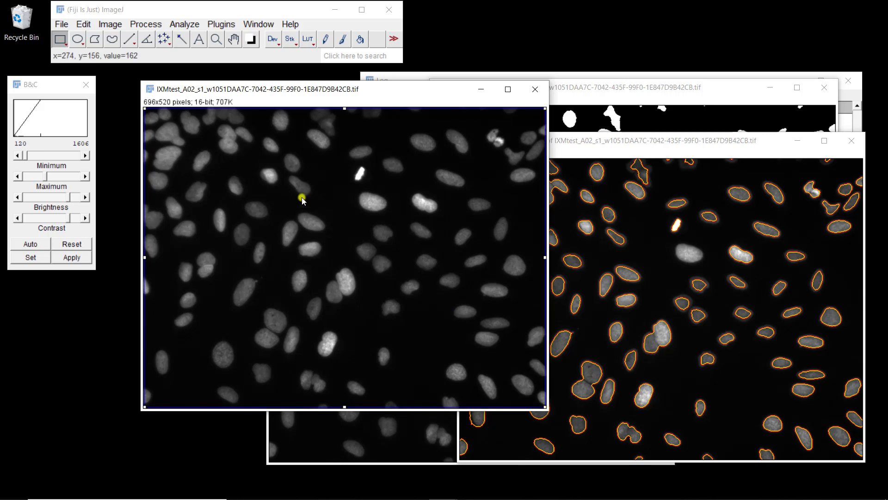
Run inward-expanding Active Contours Level Sets segmentation on the nearly full-image selection and position the segmentation progress image over the original.
left_click(217, 24)
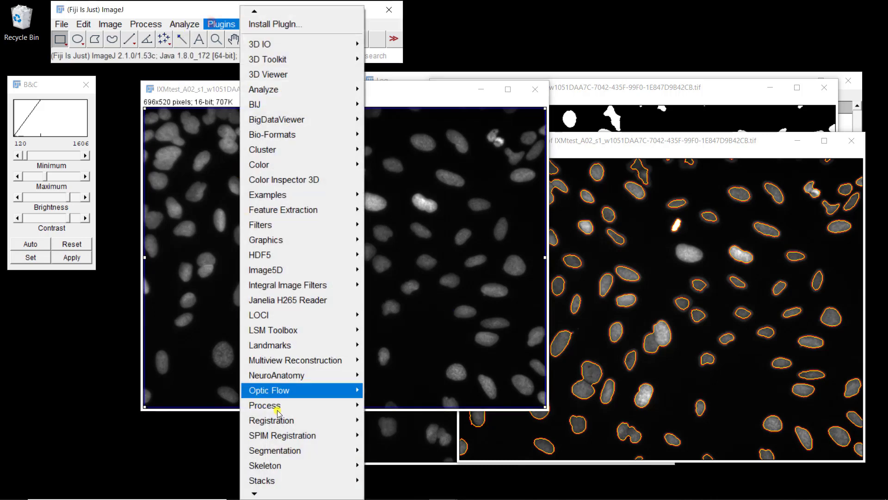
mouse_move(289, 459)
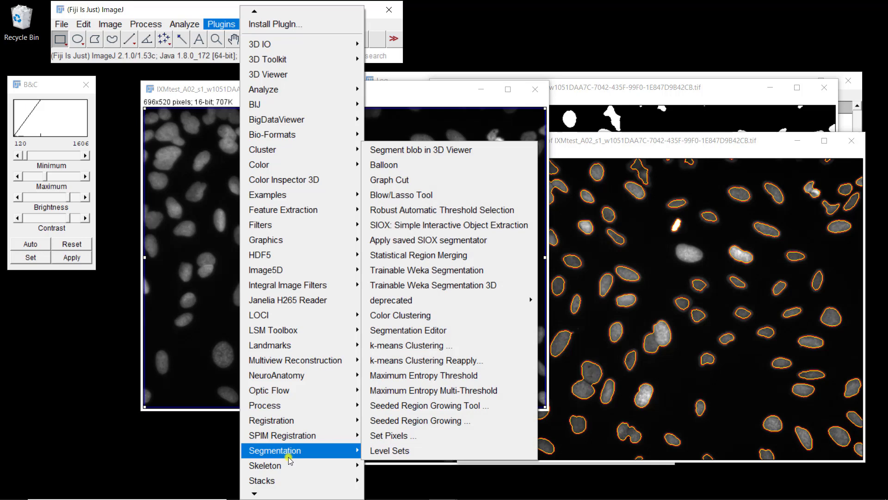
left_click(374, 451)
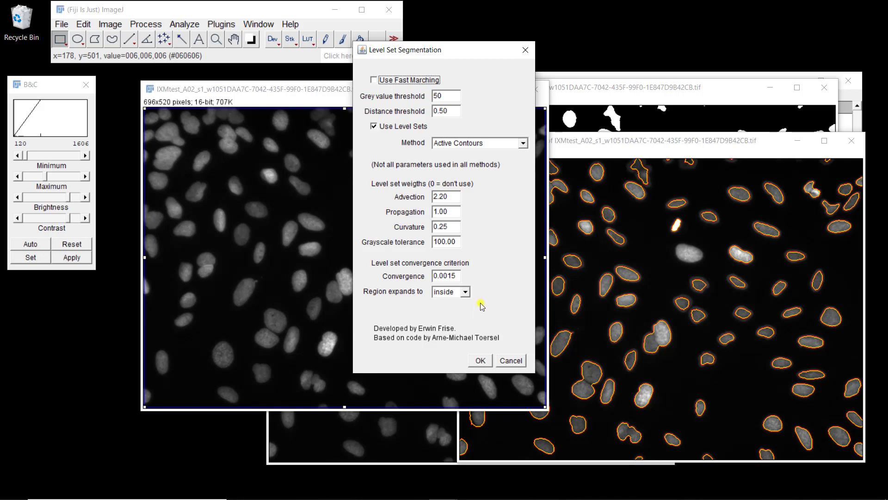
left_click(477, 362)
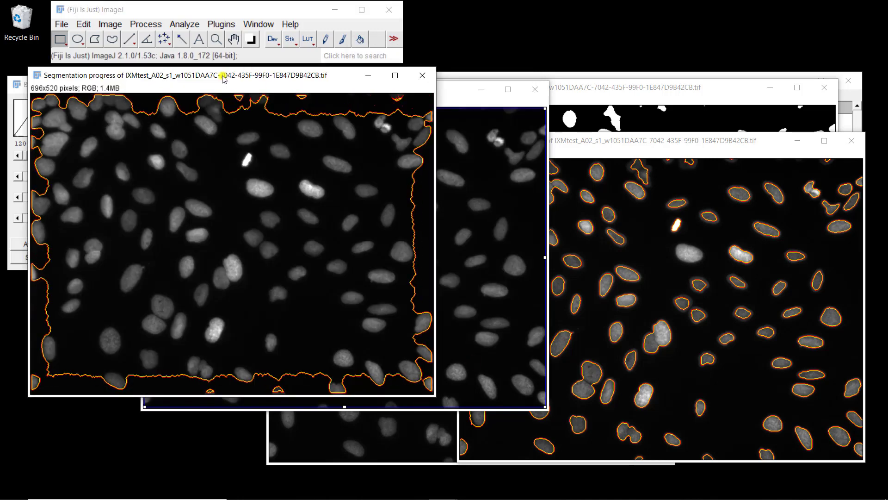
left_click_drag(223, 79, 327, 88)
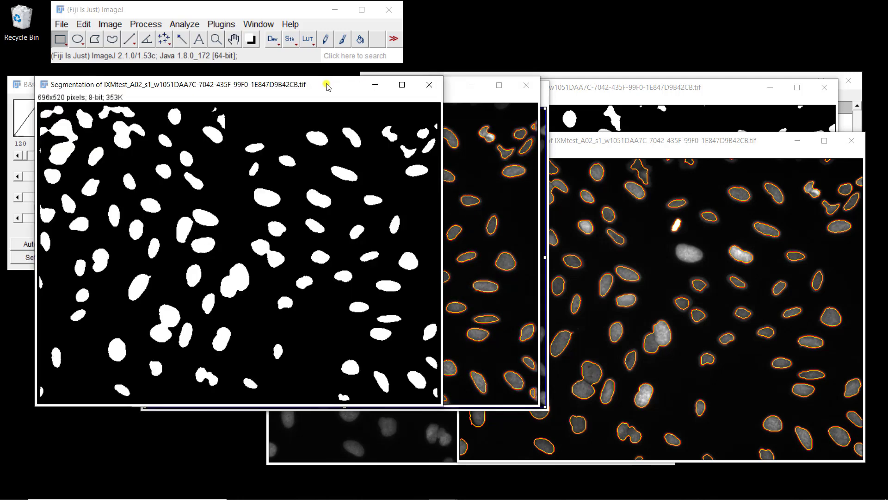
Close the original image and both full-image segmentation results, keeping only the single-nucleus segmentation progress image open.
left_click(427, 85)
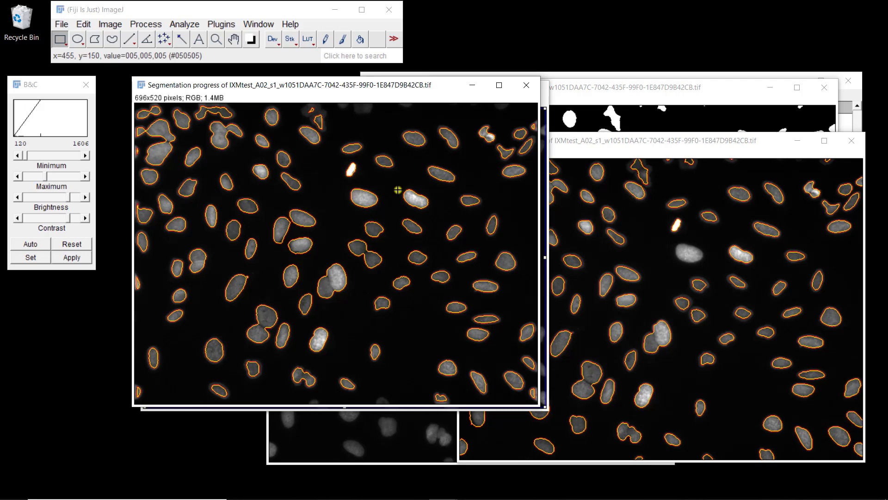
left_click(527, 88)
left_click(527, 89)
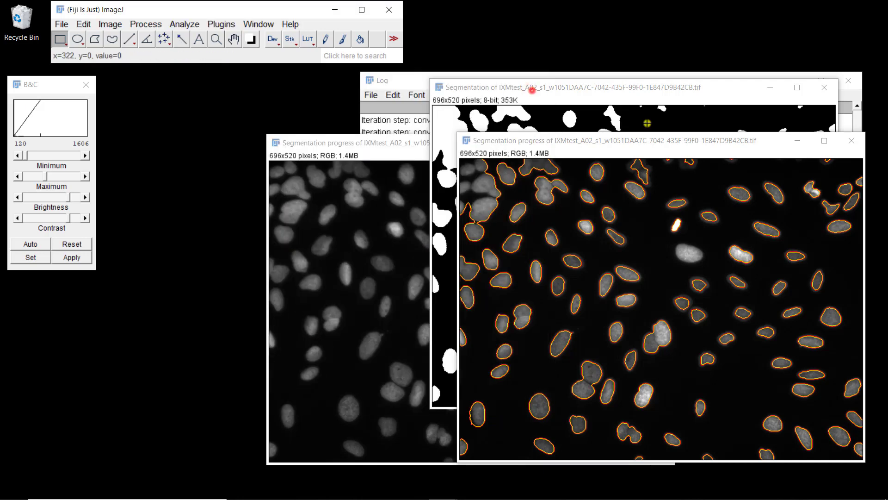
left_click(853, 142)
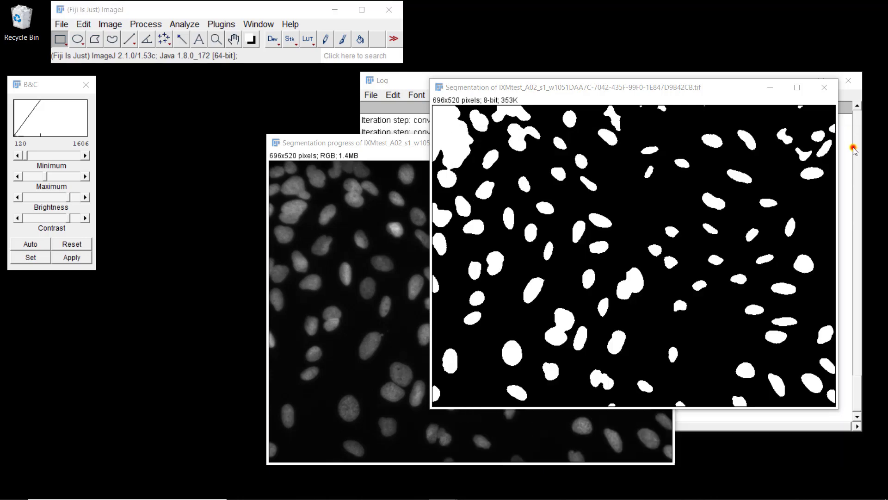
left_click(824, 89)
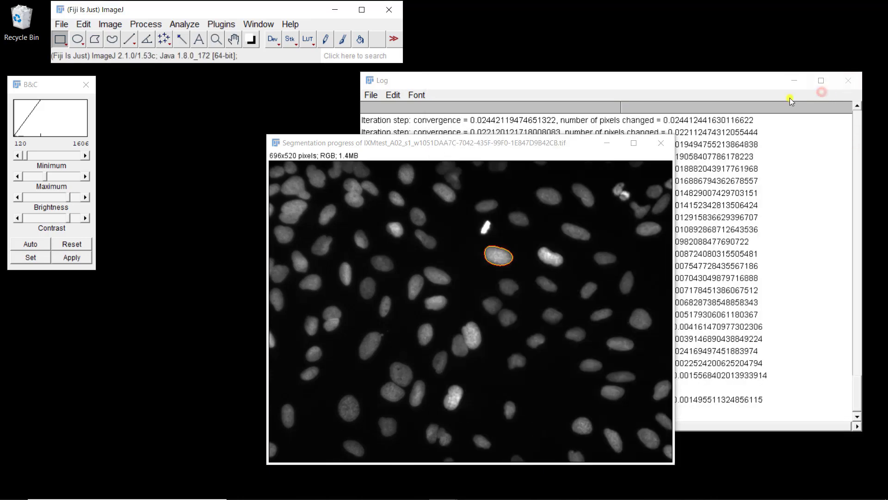
Close the remaining segmentation progress image and the log, and open the stained tissue image 39064.tif, placing it near the screen's centre.
left_click(662, 144)
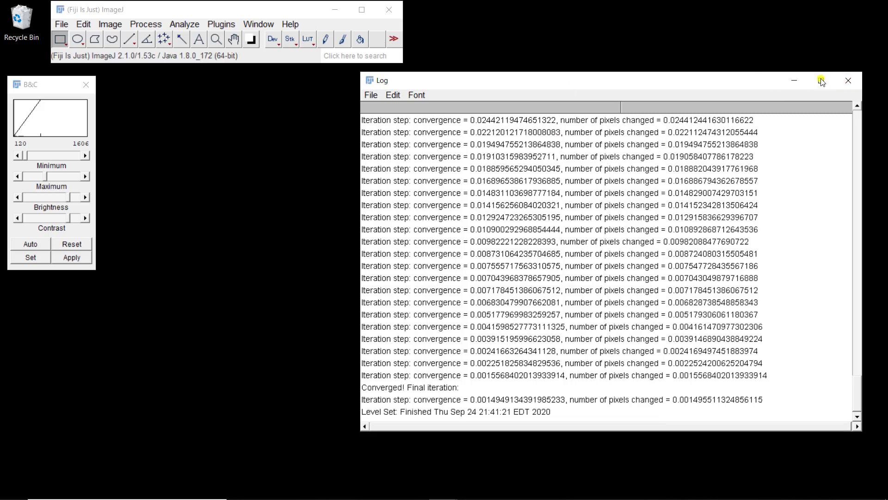
left_click(847, 81)
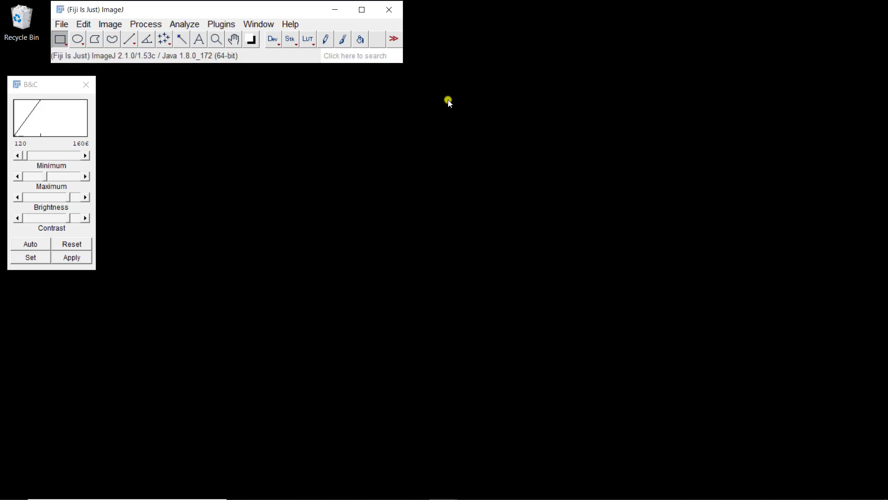
key("ctrl+o")
double_click(159, 97)
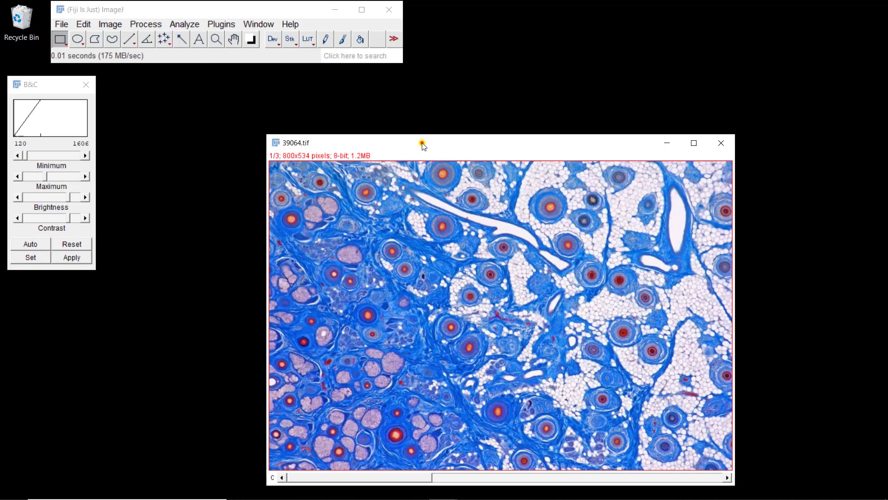
left_click_drag(422, 147, 350, 106)
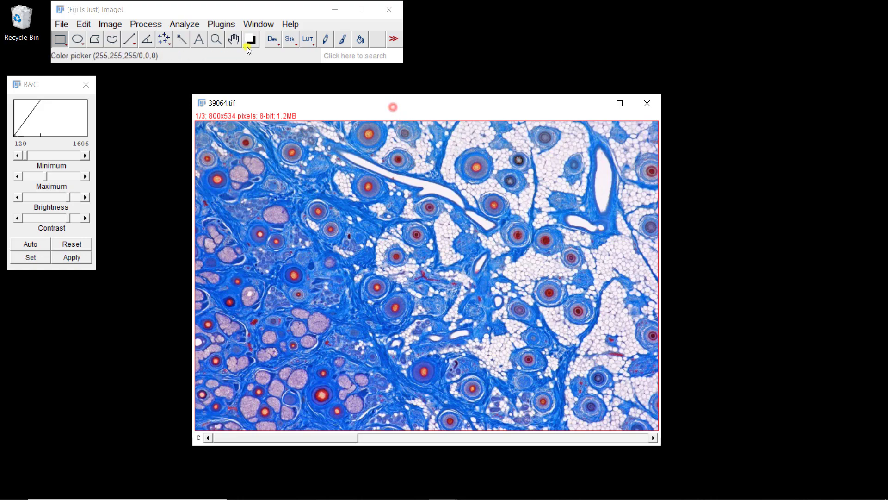
Run k-means clustering with 4 clusters on the tissue image and move the clusters image partly clear of the original.
left_click(225, 24)
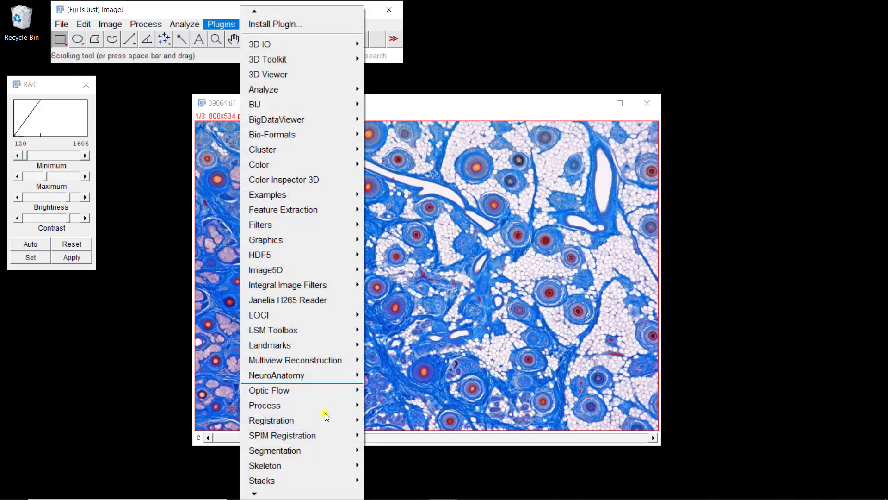
mouse_move(322, 451)
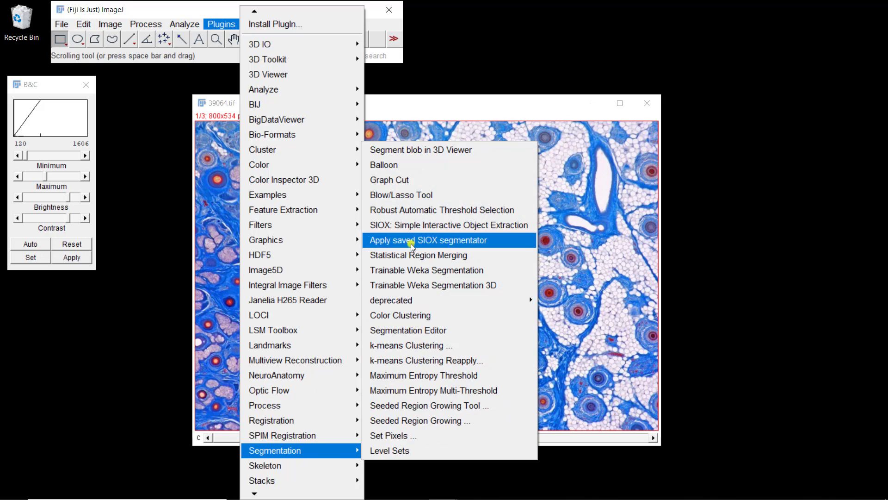
left_click(419, 345)
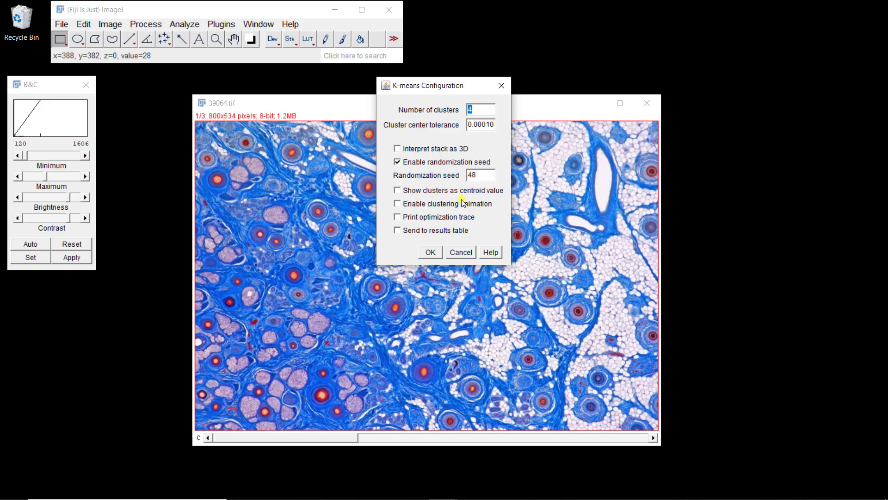
left_click(433, 252)
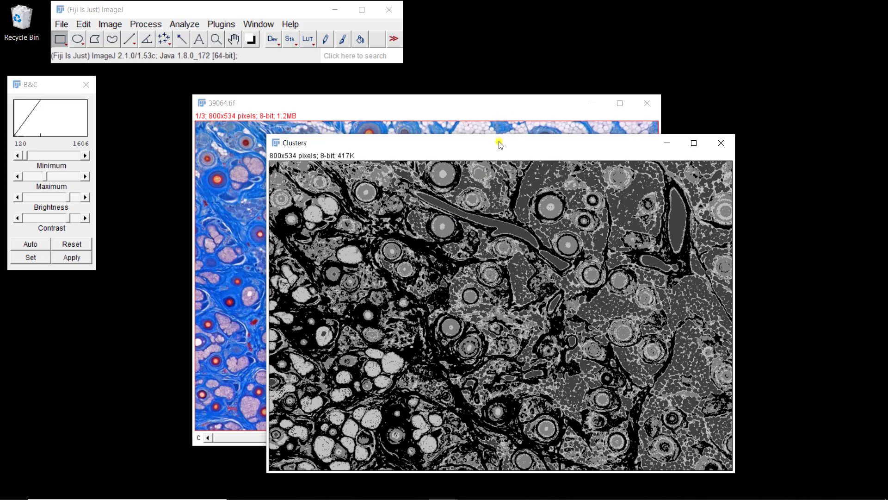
right_click(542, 145)
left_click(535, 146)
left_click_drag(535, 148, 668, 36)
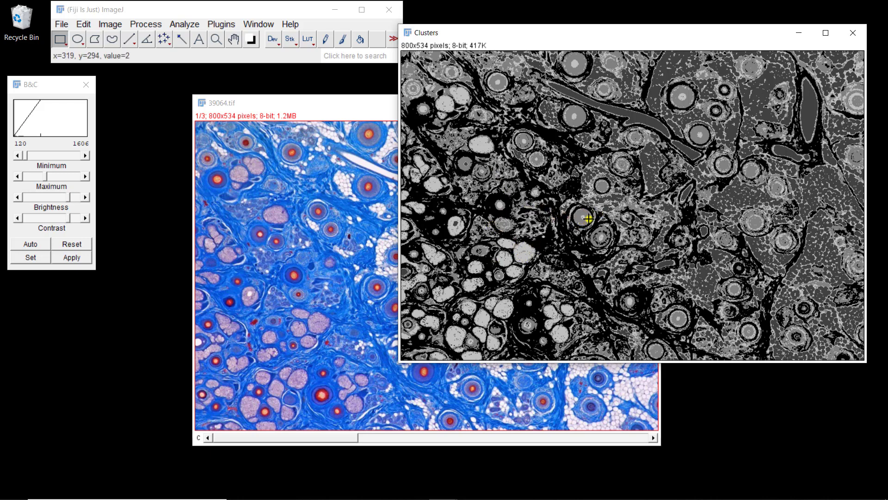
Try to run k-means clustering with 5 clusters on the four-cluster result image.
left_click(221, 25)
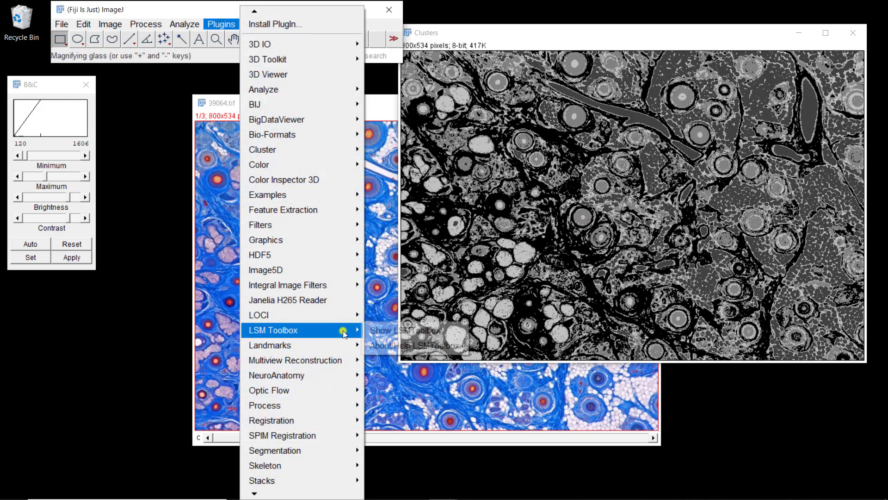
mouse_move(314, 422)
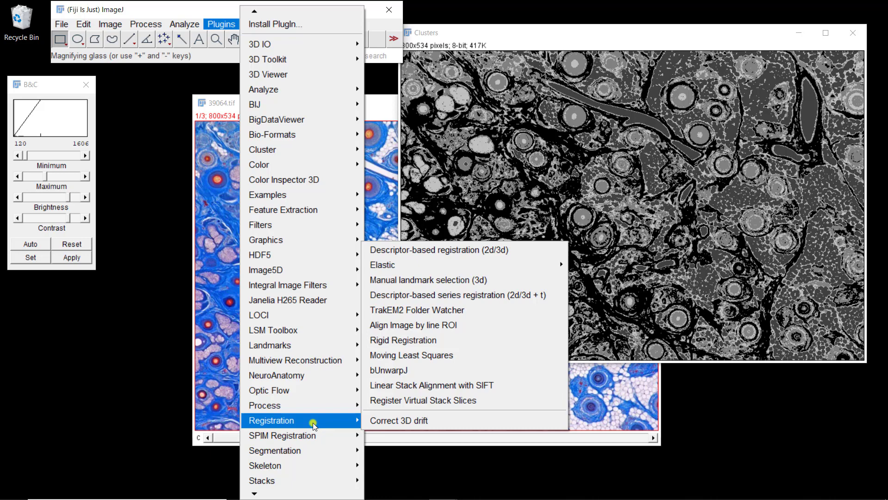
mouse_move(308, 450)
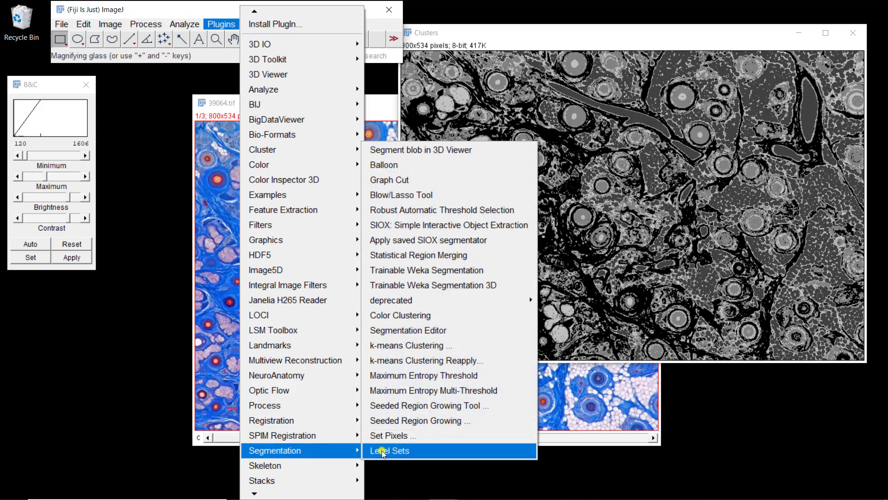
left_click(417, 347)
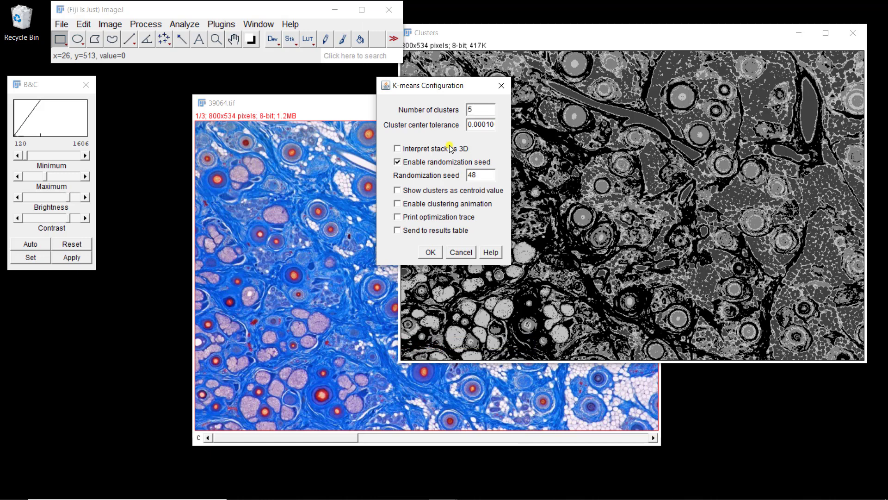
key("Return")
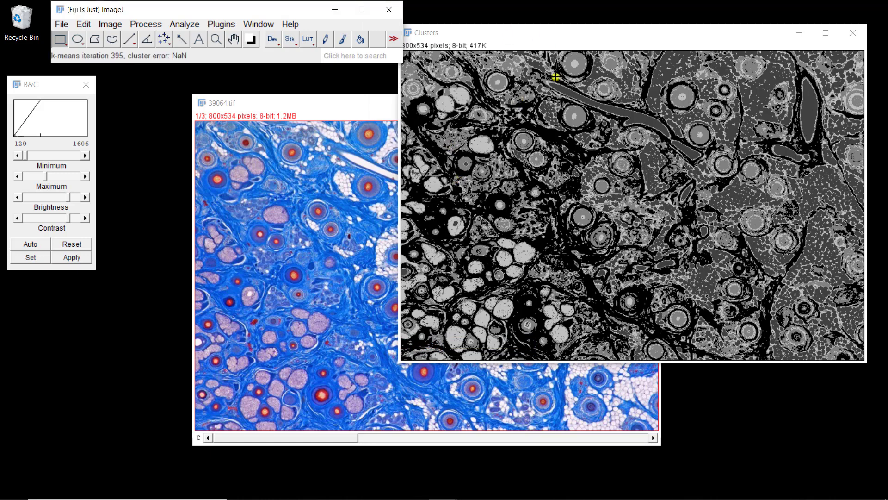
Run k-means clustering with 5 clusters on the original tissue image 39064.tif.
left_click(366, 102)
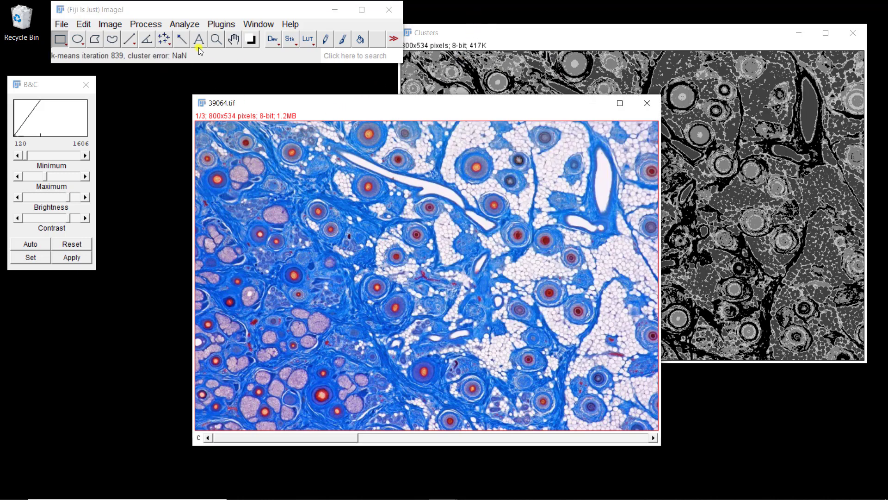
left_click(218, 24)
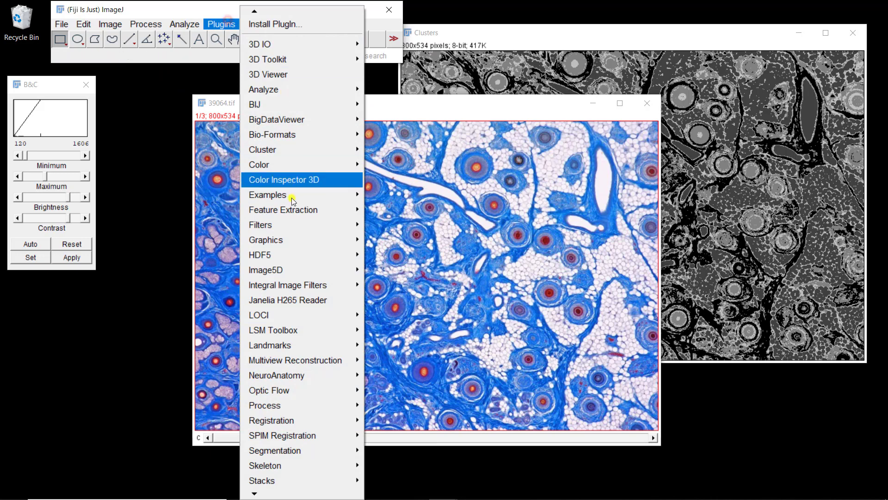
mouse_move(304, 452)
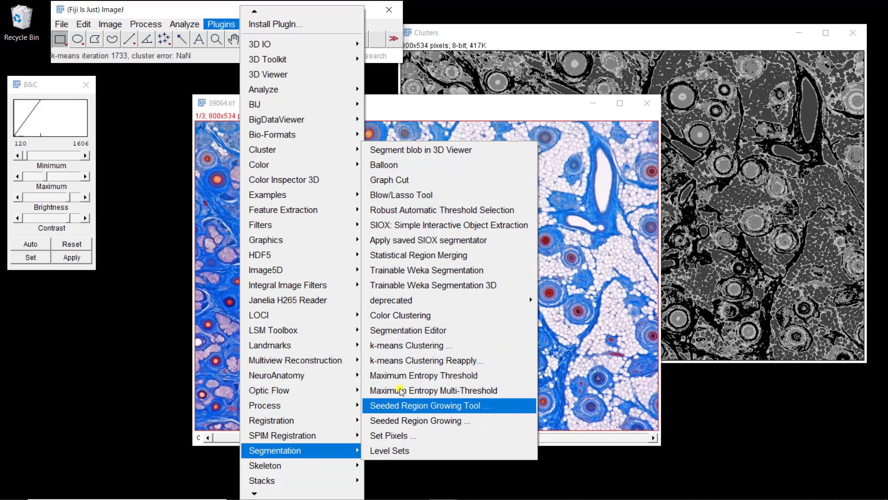
left_click(407, 350)
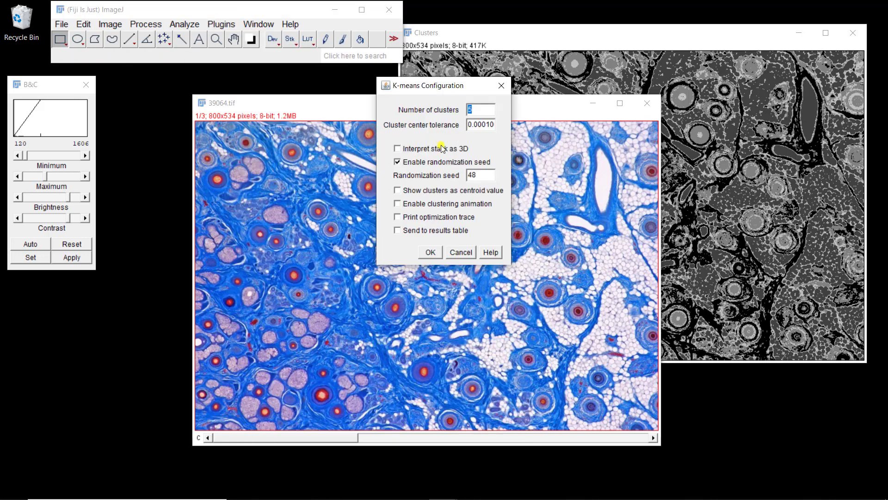
left_click(431, 253)
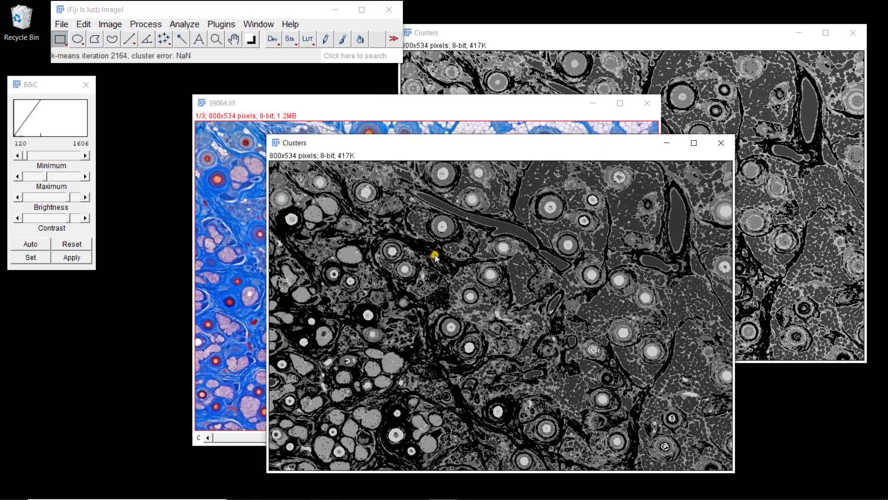
Place the five-cluster image beside the four-cluster one for comparison, and bring the original tissue image to the front.
left_click(560, 35)
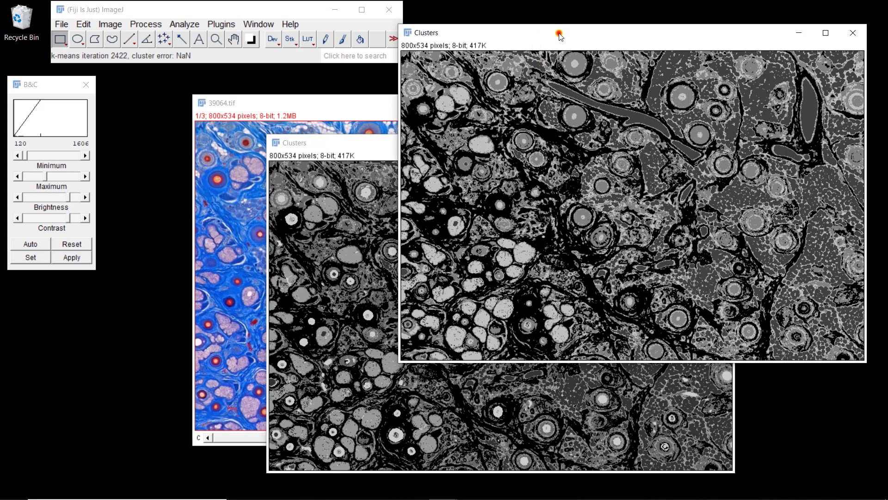
left_click(384, 152)
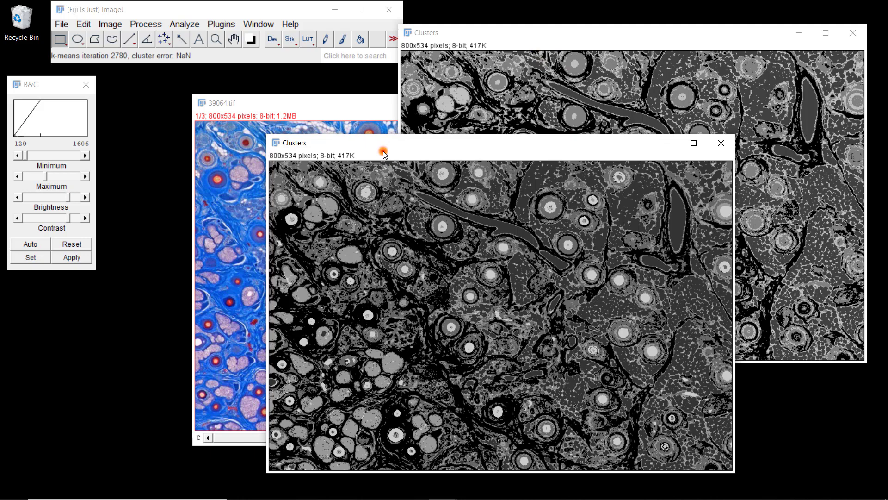
left_click_drag(385, 154, 126, 148)
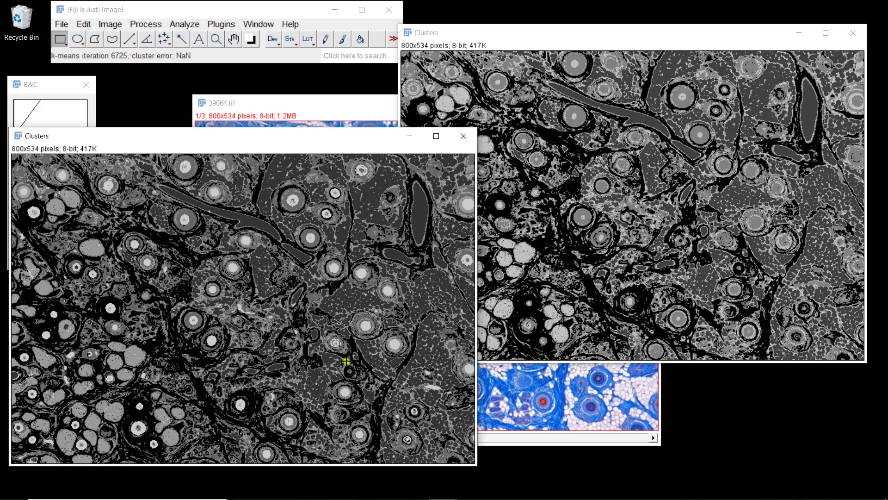
left_click(371, 110)
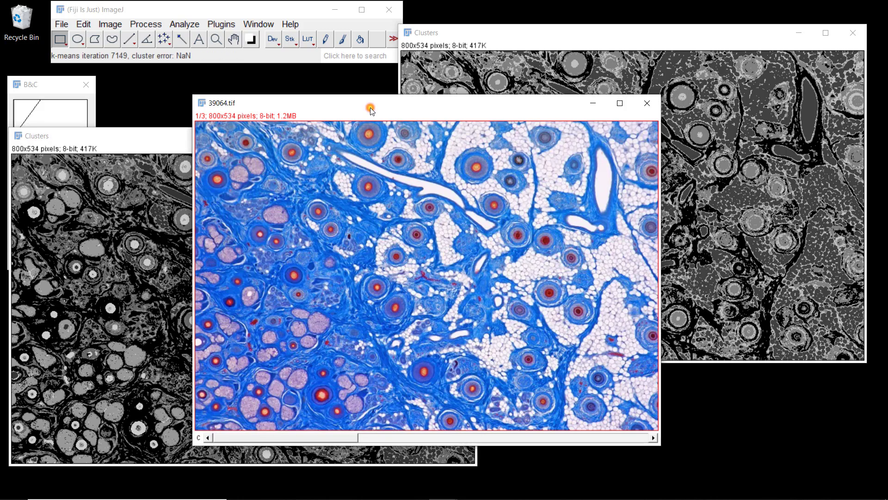